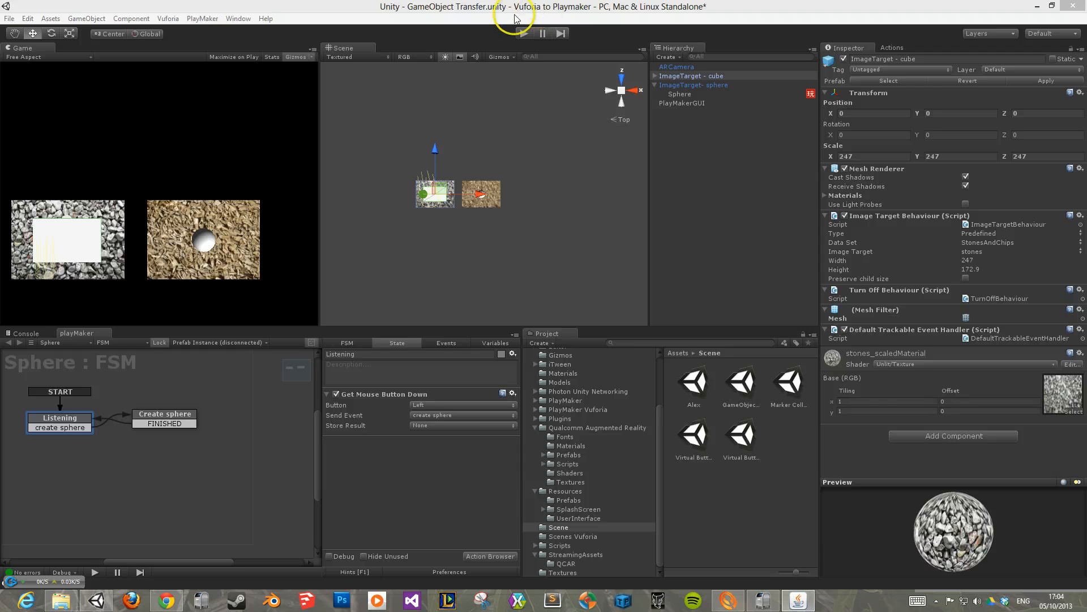
- Run the finished GameObject Transfer scene, drop two sphere copies onto the cube's image target, and stop play mode
click(522, 34)
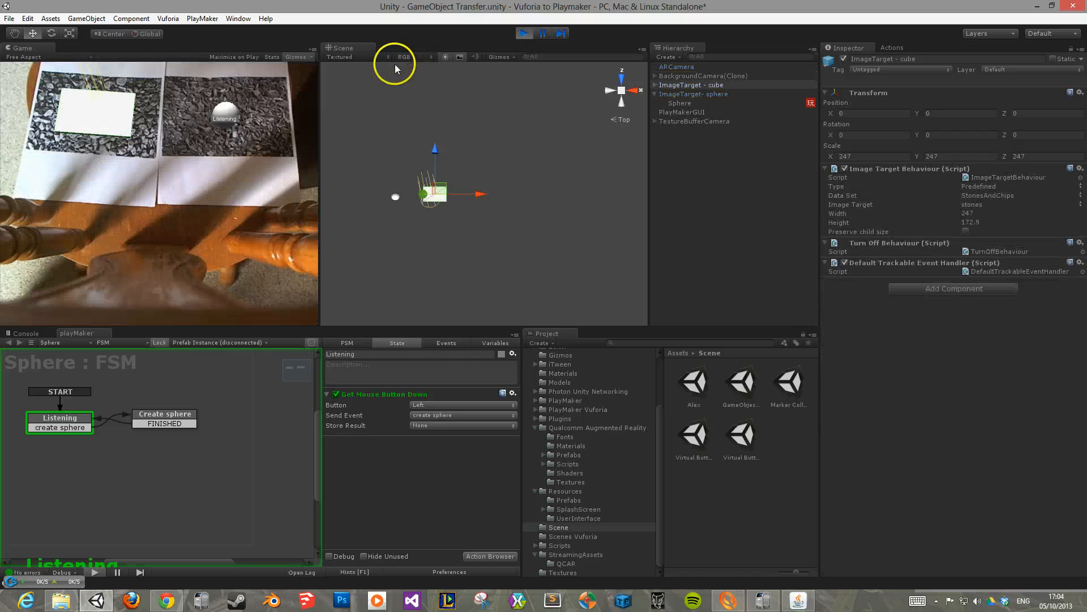
click(694, 153)
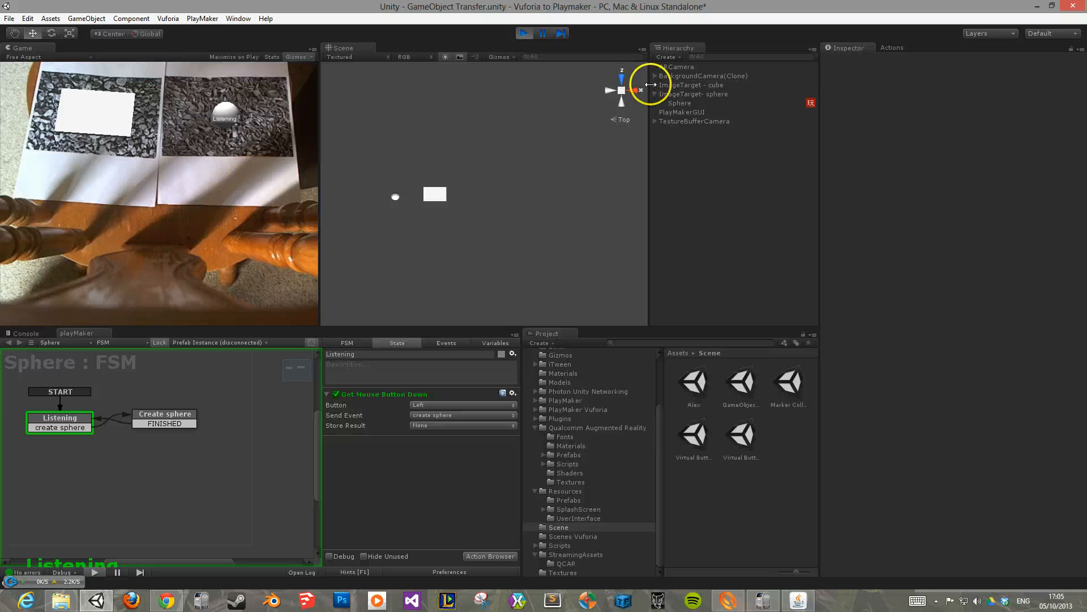
click(655, 85)
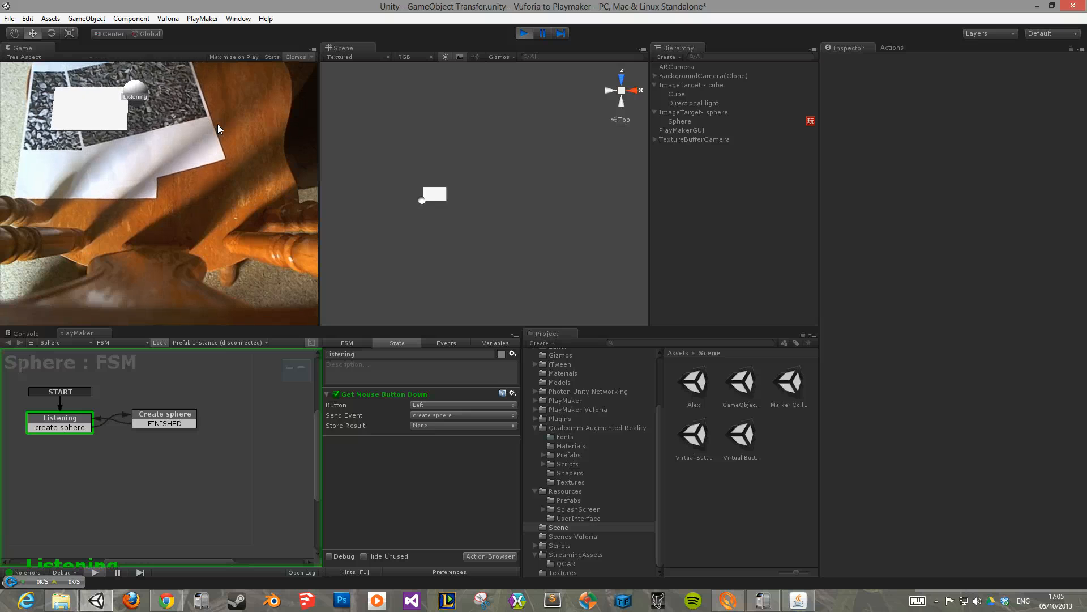
click(136, 93)
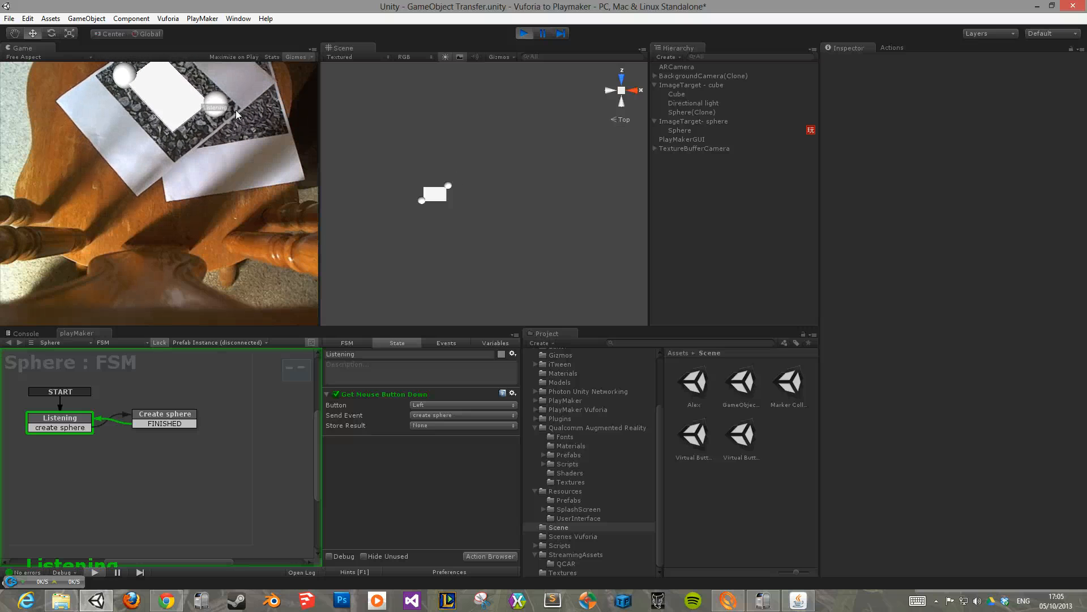
click(234, 109)
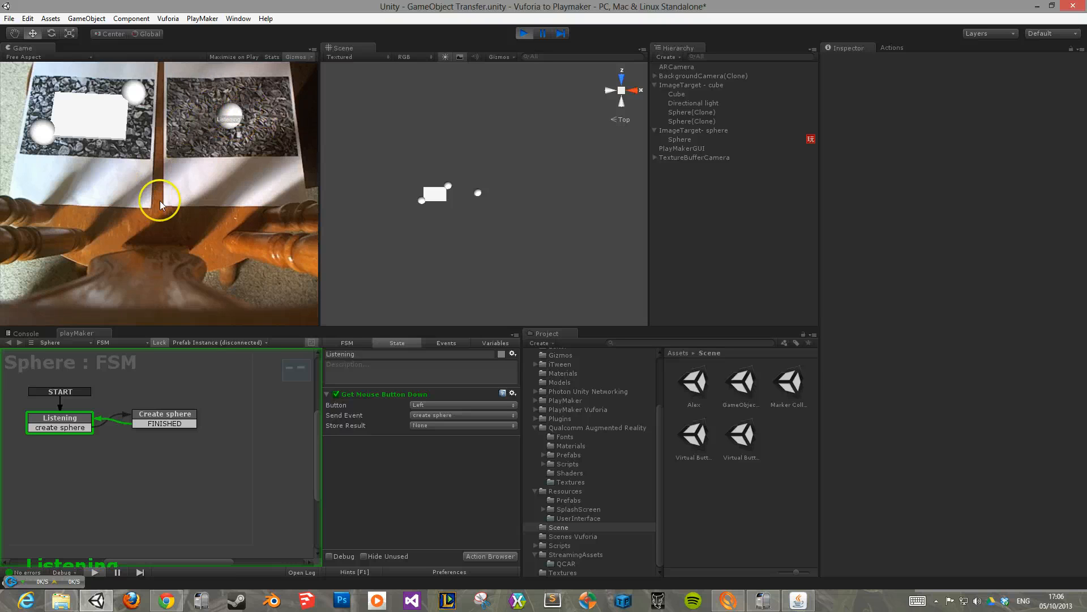
click(525, 35)
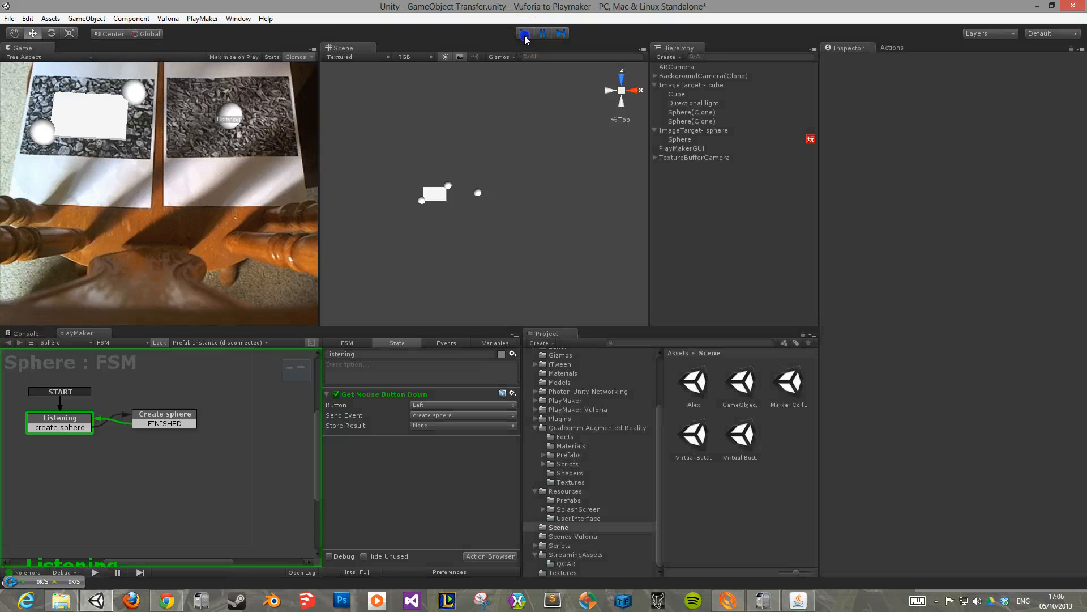
- Create a new empty scene in place of the GameObject Transfer scene
click(8, 21)
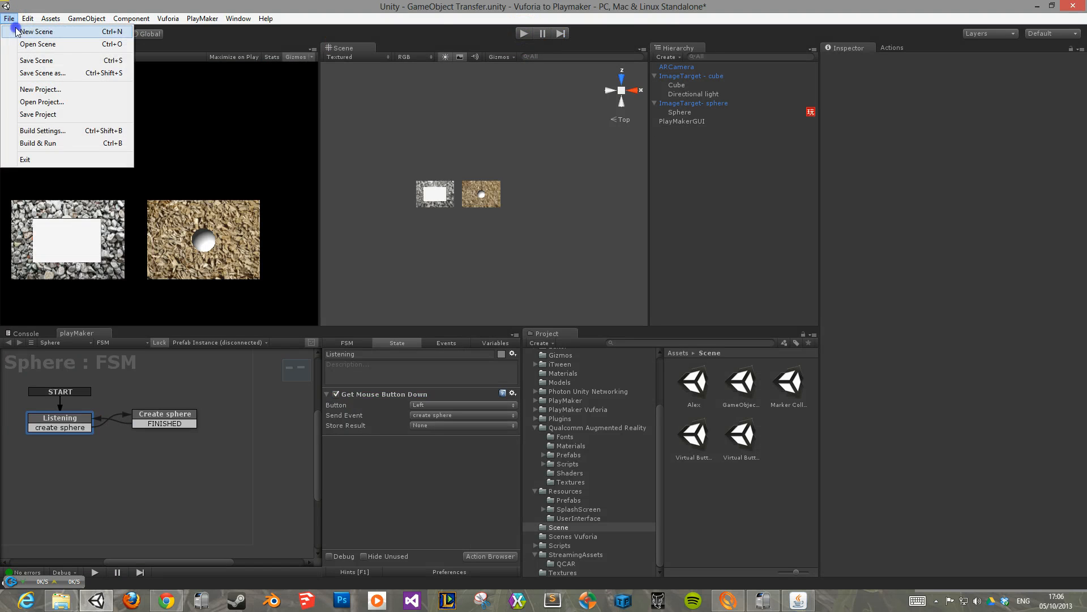
click(25, 32)
click(582, 327)
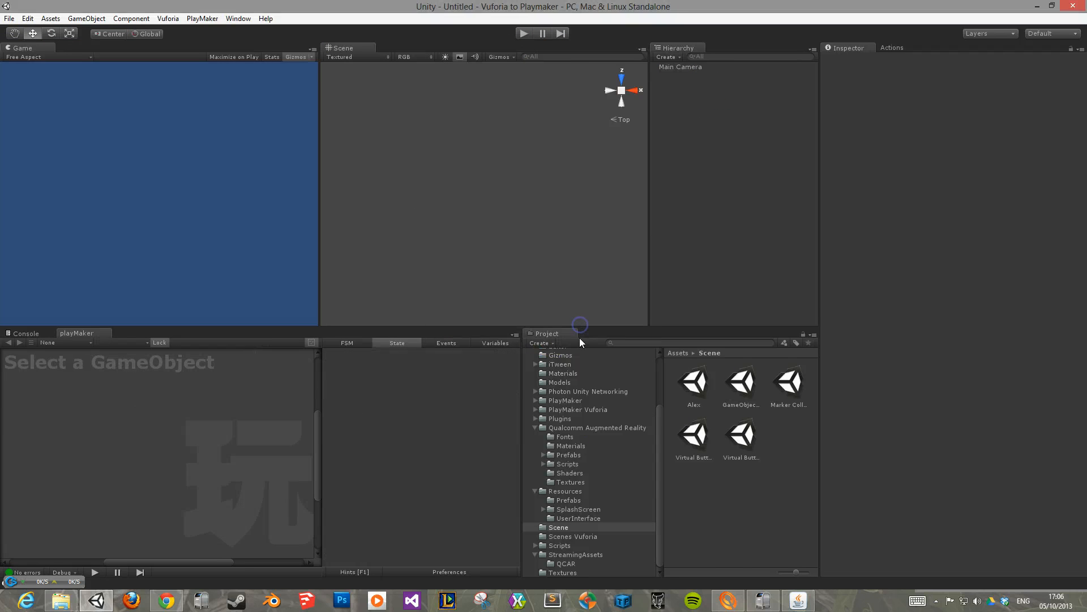
- Add one ARCamera and two ImageTarget prefabs from the Qualcomm Augmented Reality Prefabs folder to the scene
click(576, 455)
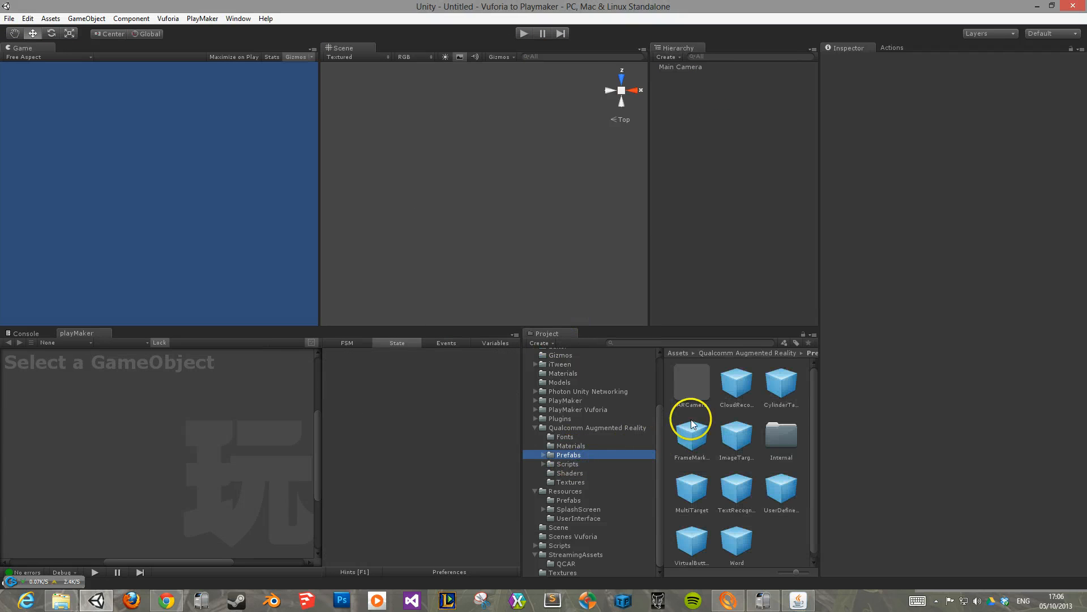
drag(692, 385, 687, 238)
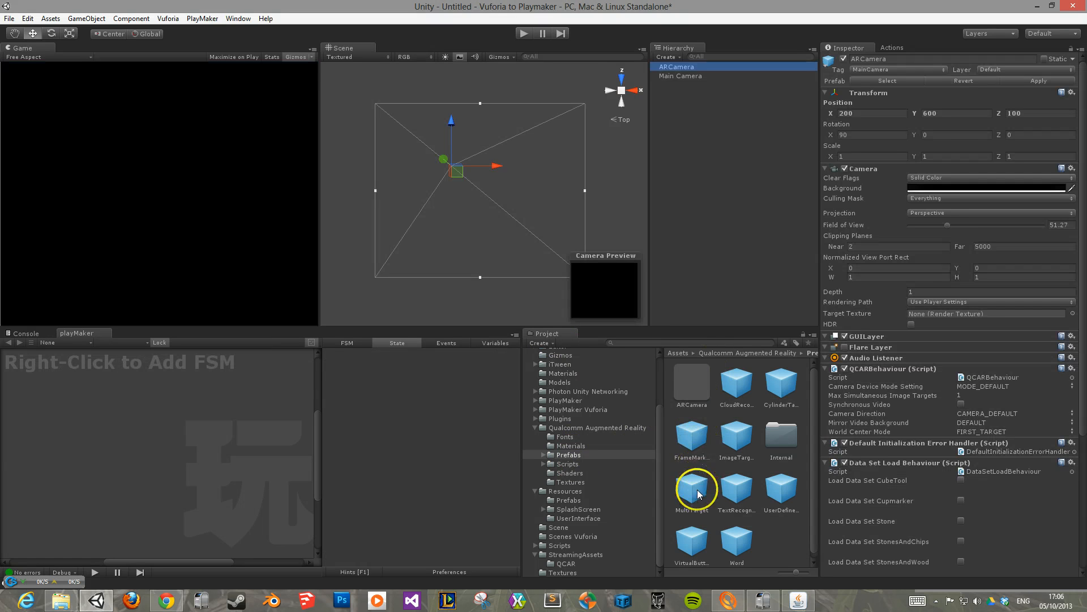
drag(731, 442, 691, 151)
- Delete the default Main Camera from the scene
click(692, 97)
right_click(692, 96)
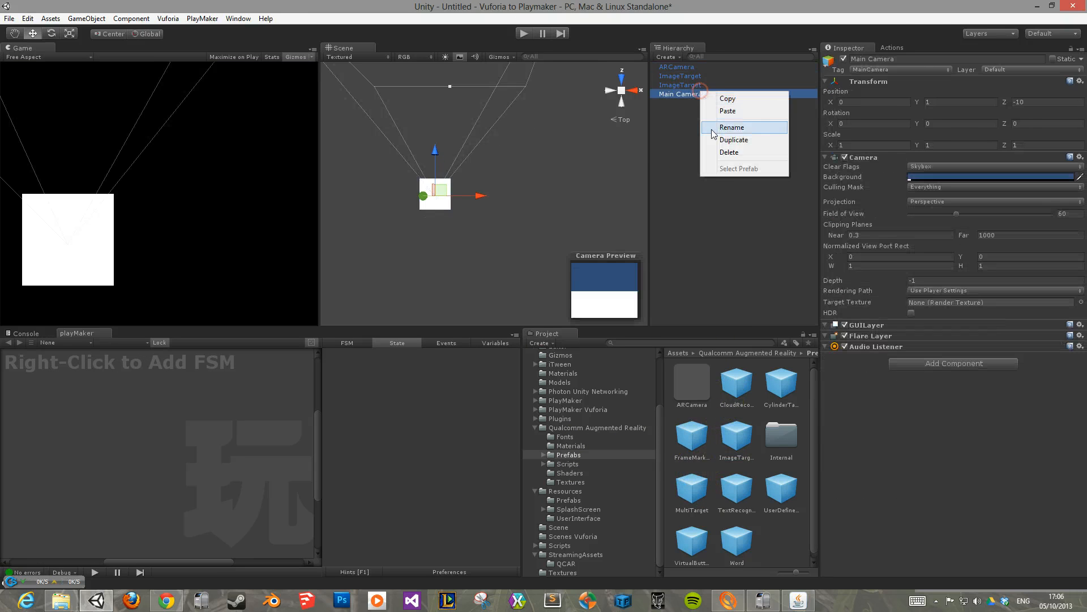
click(722, 152)
- Load and activate the StonesAndChips data set on the ARCamera
click(719, 67)
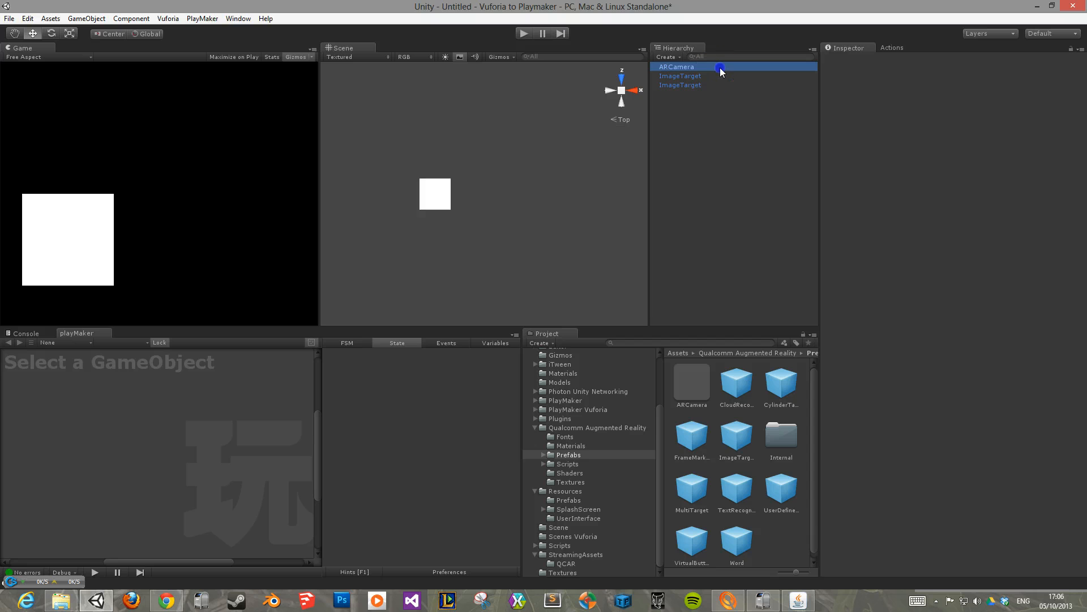
scroll(934, 349, down, 5)
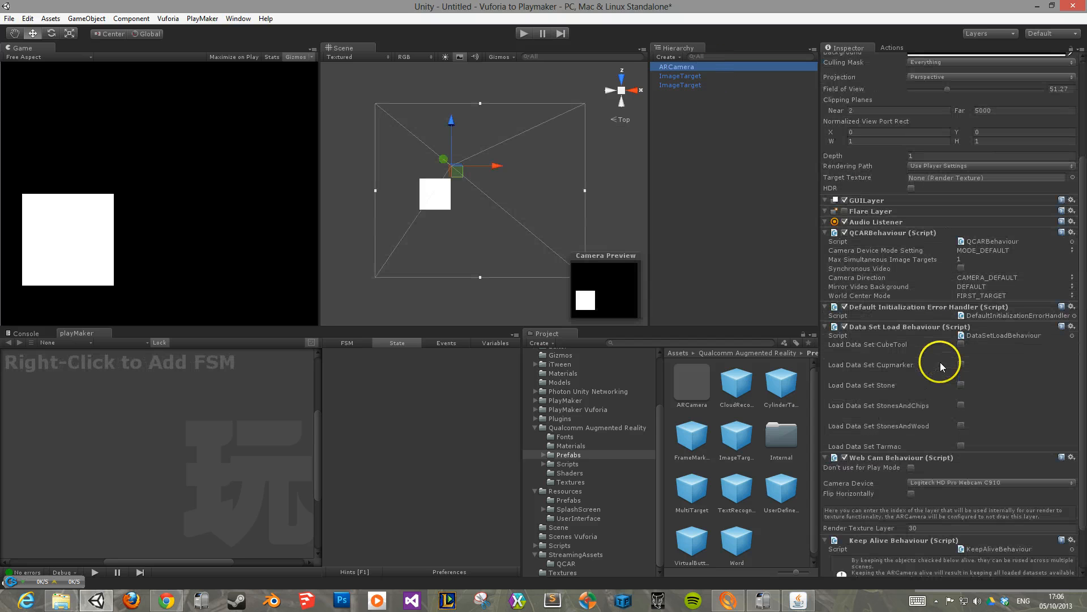
click(961, 405)
click(961, 414)
- Assign the StonesAndChips data set to the first ImageTarget
click(745, 76)
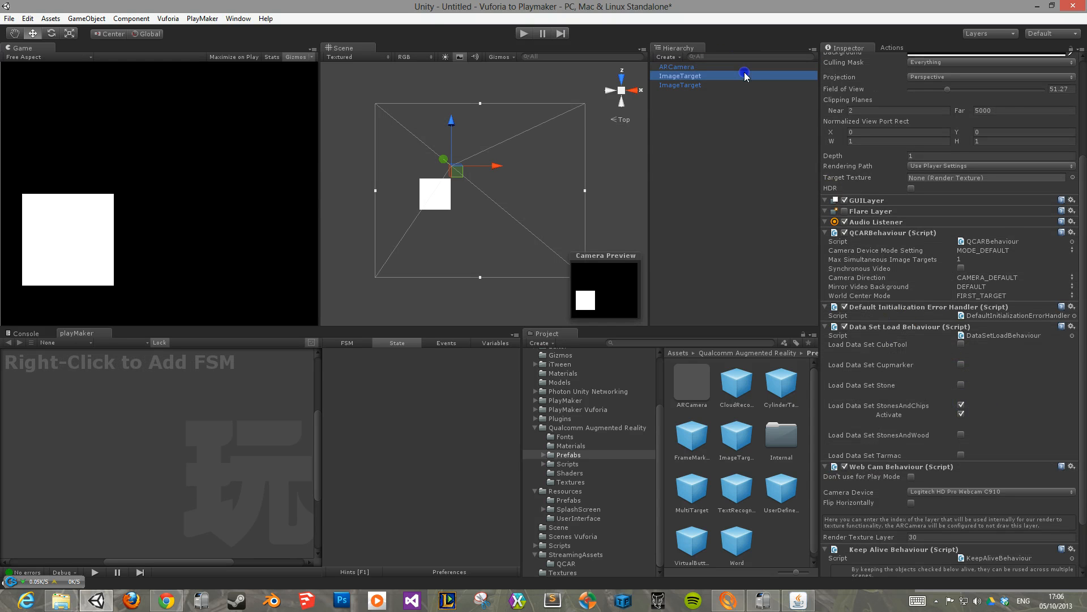
click(997, 243)
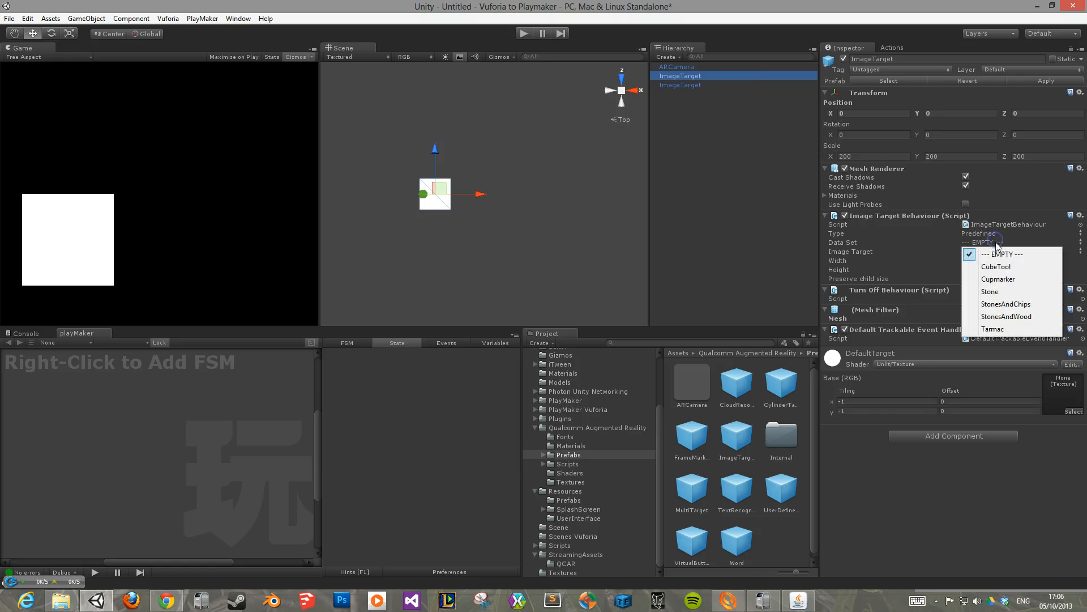
click(1005, 304)
- Set the second ImageTarget to the StonesAndChips data set with the chips image, and move it along X to about 375
click(707, 85)
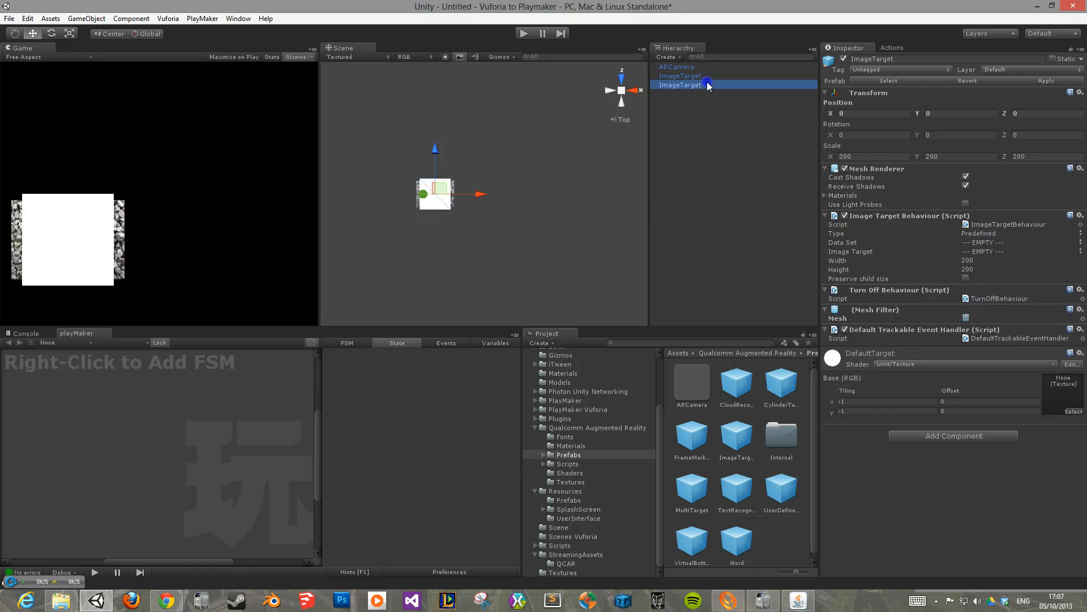
click(992, 243)
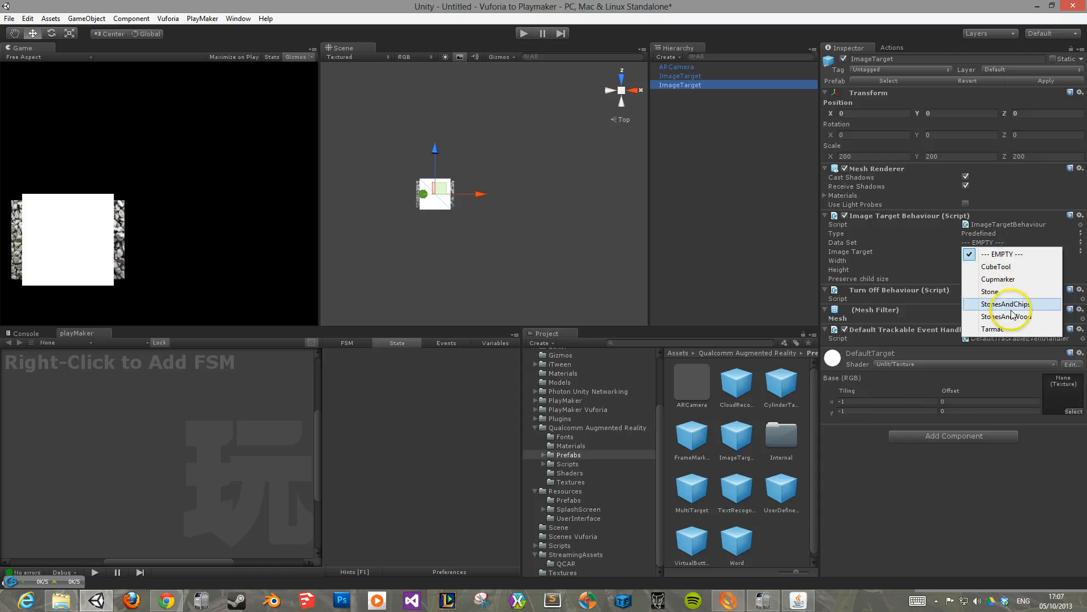
click(1006, 304)
click(993, 252)
click(994, 274)
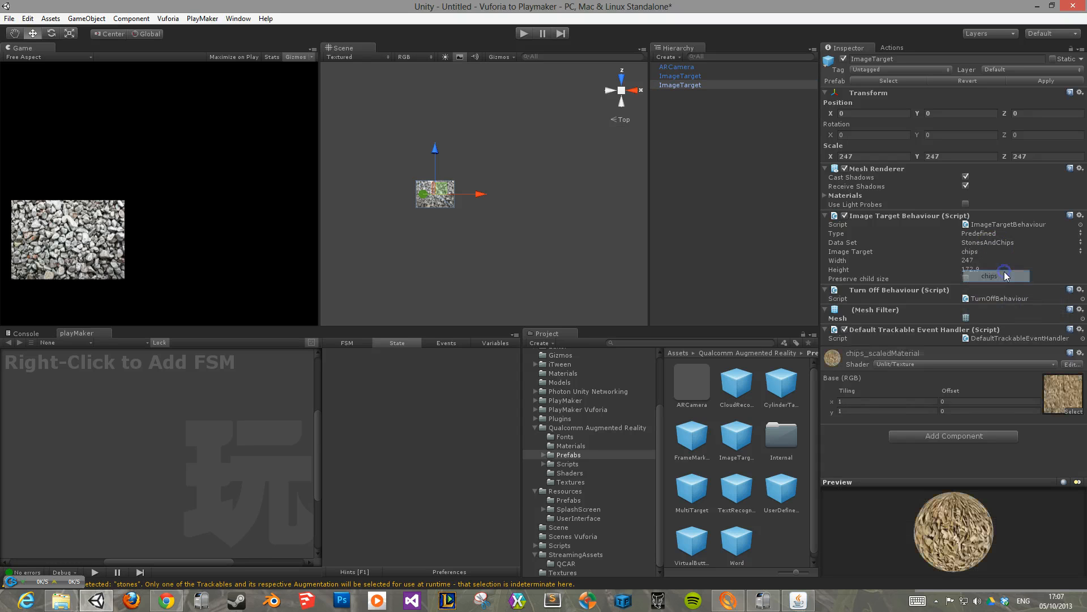
drag(479, 200, 537, 202)
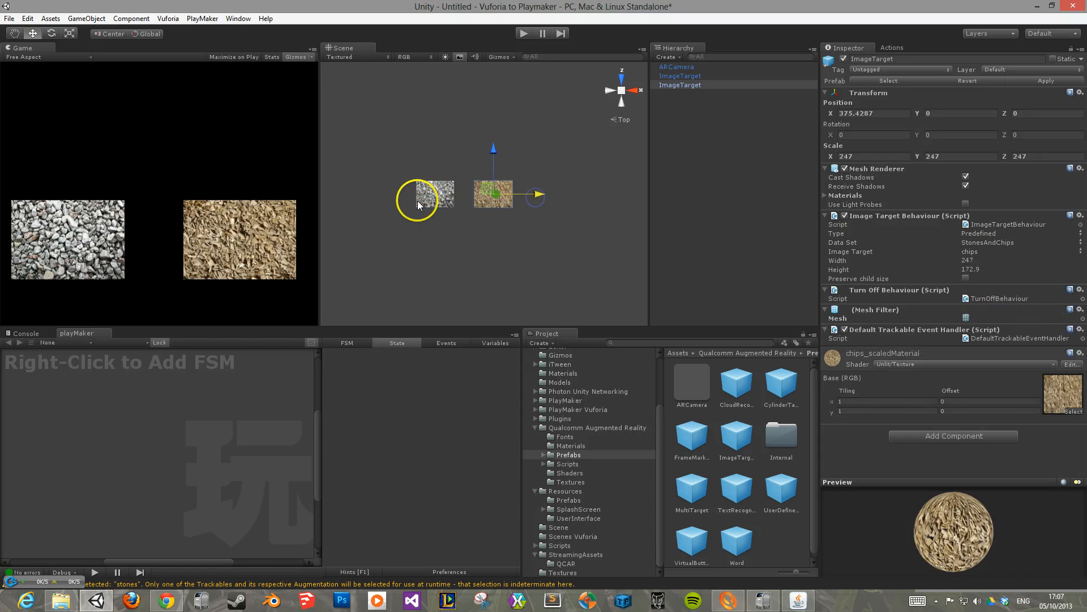
- Create a cube and a sphere in the scene
scroll(417, 201, up, 5)
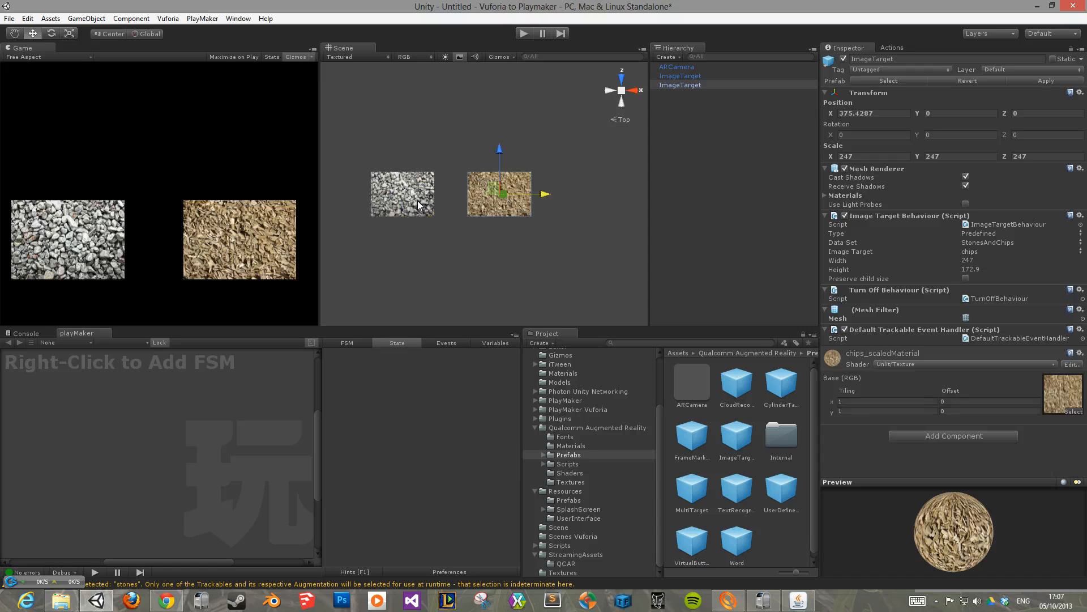
click(127, 19)
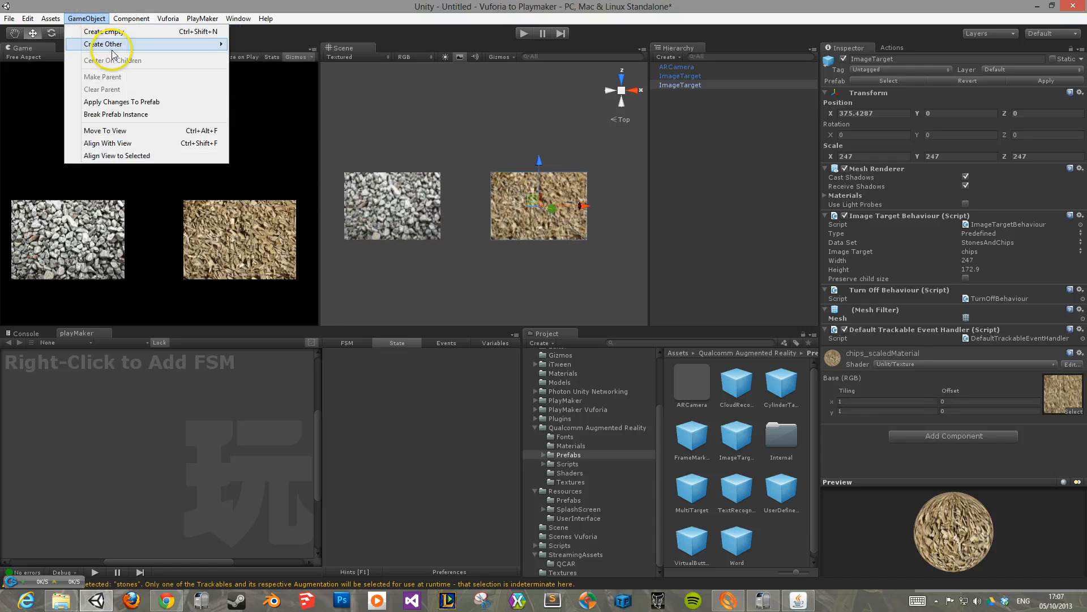
mouse_move(116, 45)
click(305, 165)
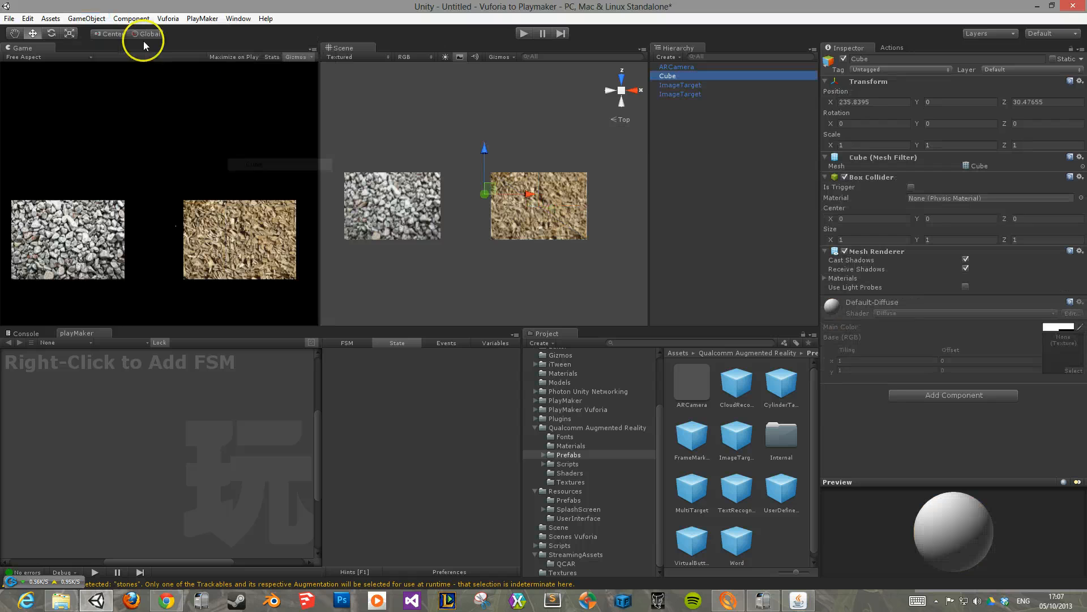
click(86, 19)
mouse_move(147, 44)
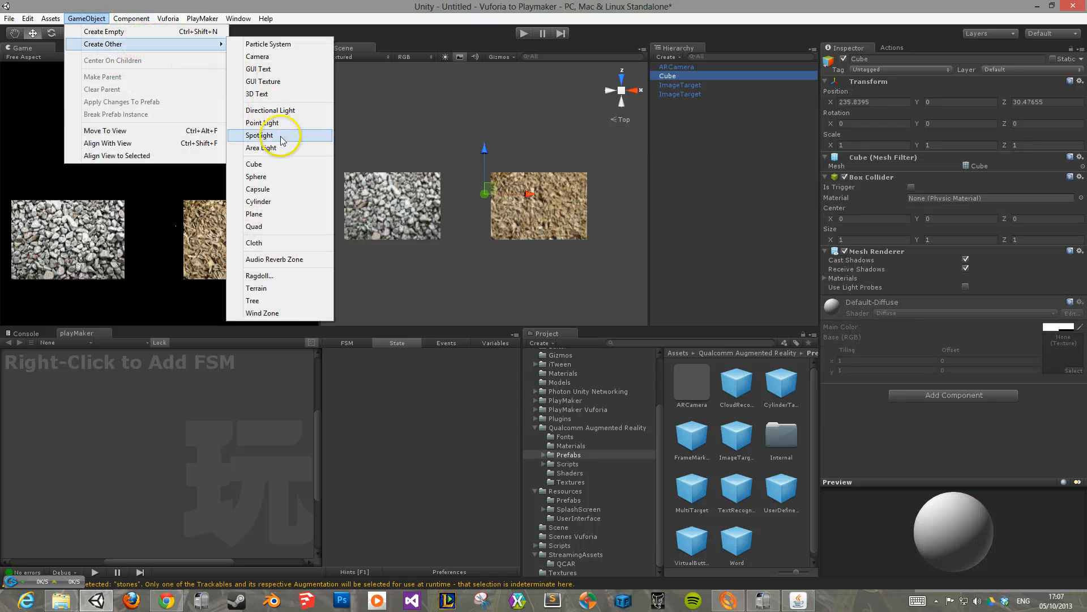
click(286, 176)
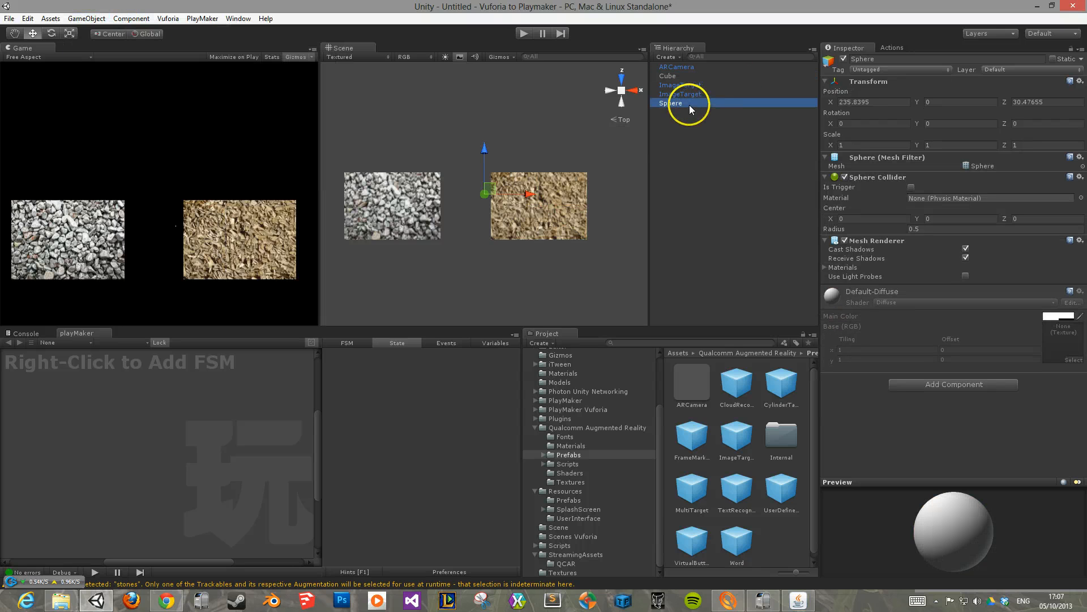
- Parent the cube to the stones ImageTarget and the sphere to the chips ImageTarget, and expand both targets
drag(689, 105, 685, 83)
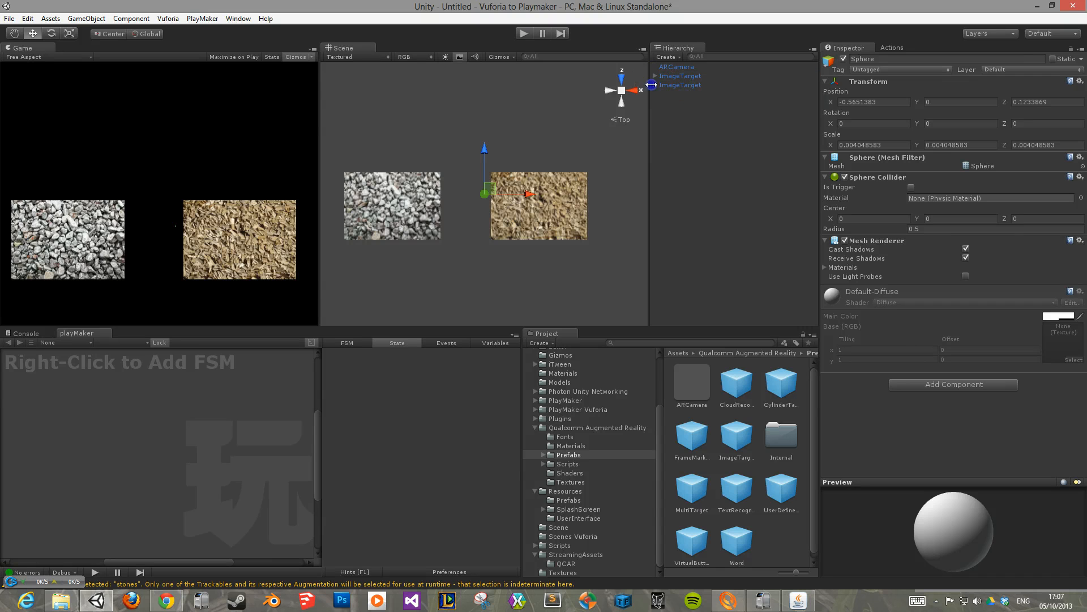
click(655, 85)
click(655, 75)
- Reset the transforms of the cube and the sphere together so each sits at its parent target's origin
click(681, 85)
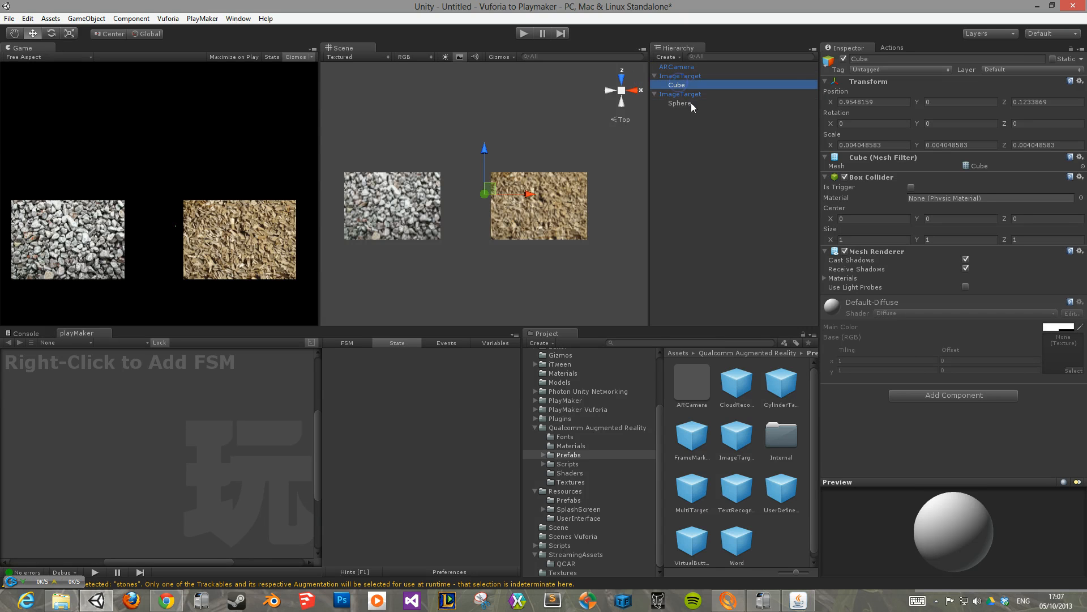
ctrl+click(691, 103)
right_click(865, 82)
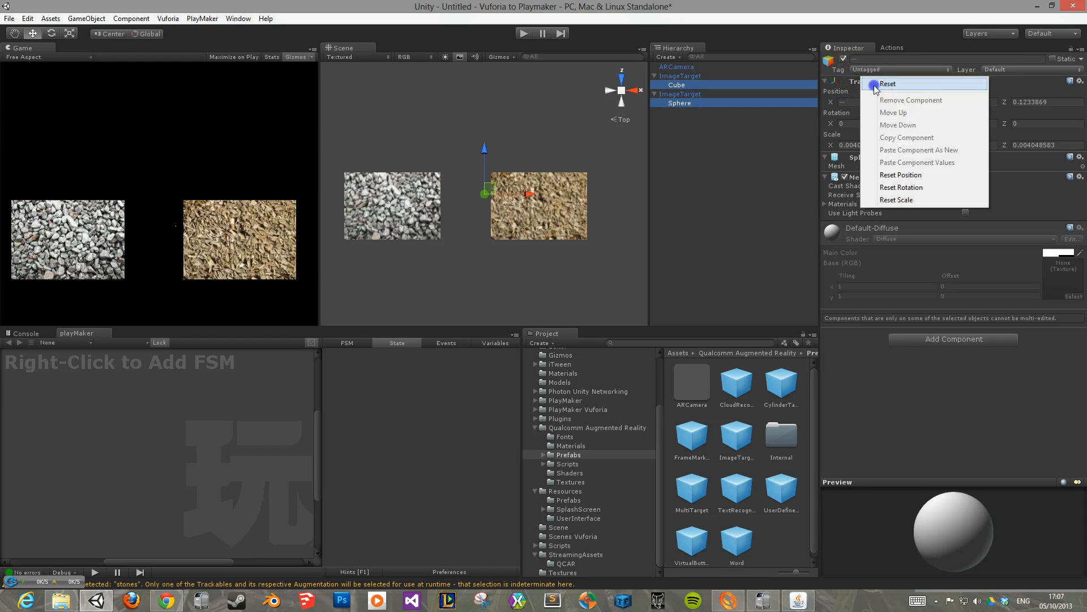
click(875, 85)
- Scale the cube and the sphere down uniformly to about 0.23, and clear the selection
key(r)
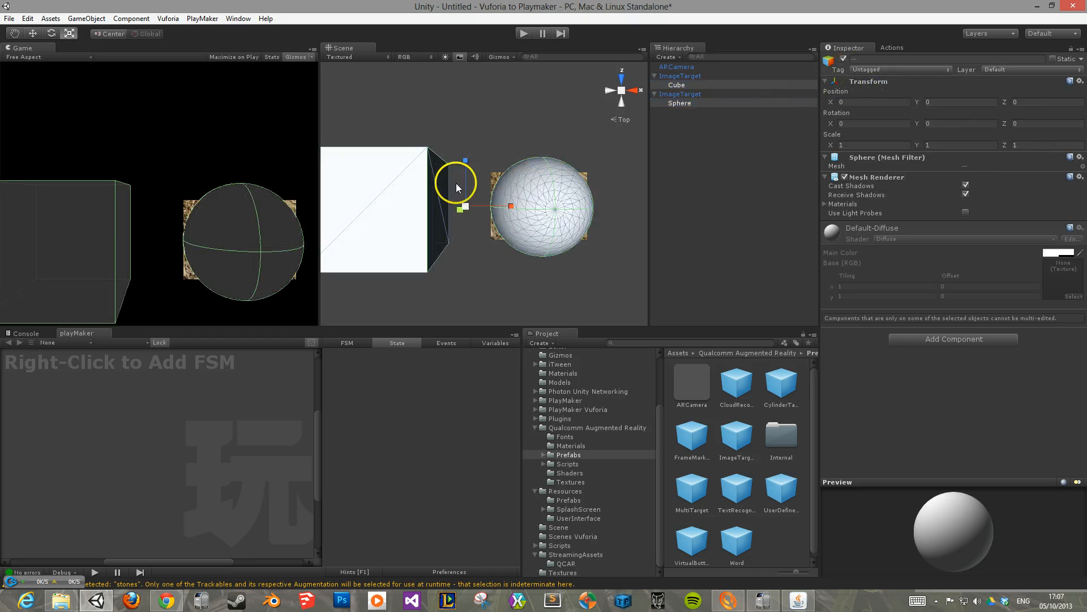
drag(466, 208, 474, 255)
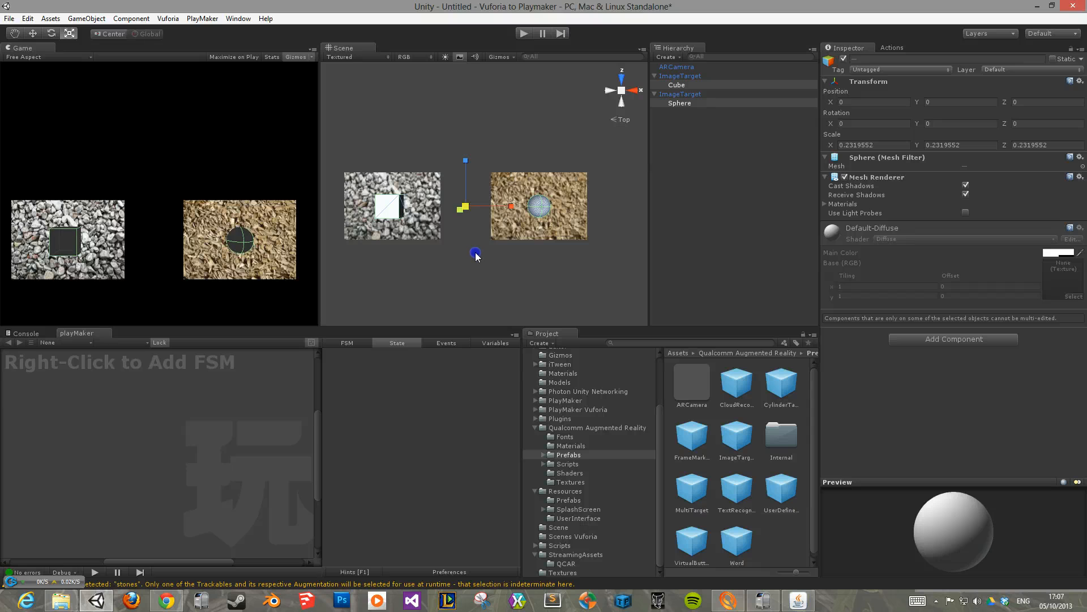
key(w)
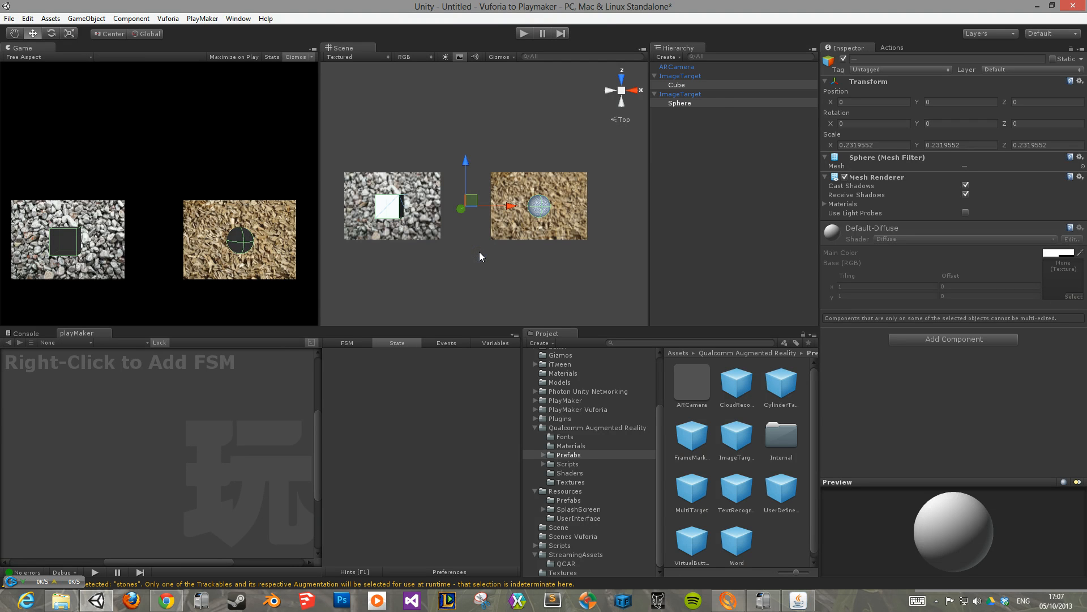
click(710, 131)
- Scale the cube into a flat slab on the stones target, about 0.55 in X, 0.06 in Y and 0.32 in Z
click(703, 85)
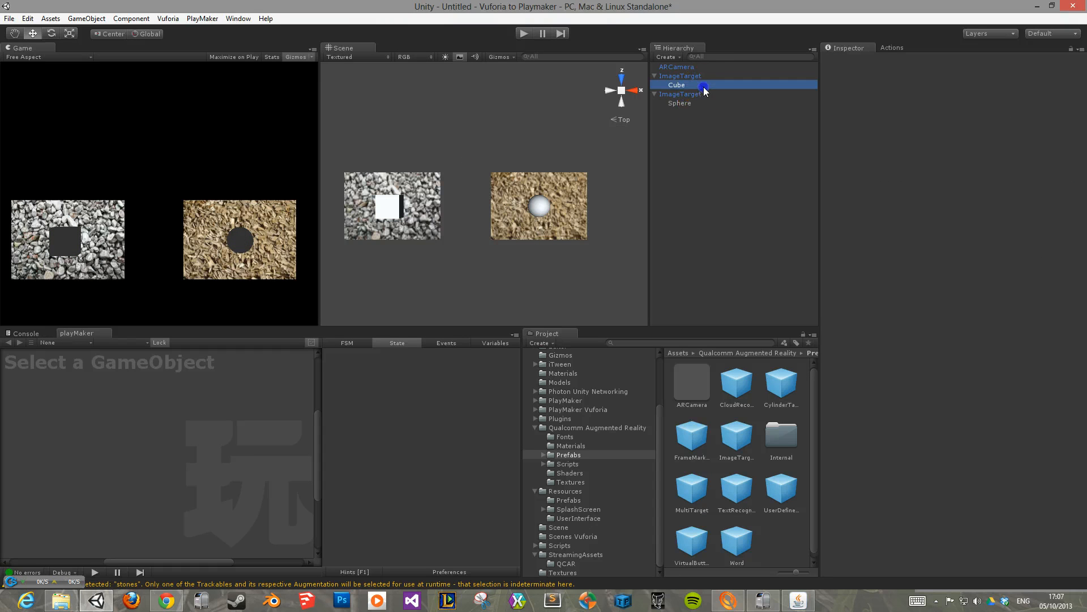
right_drag(480, 184, 426, 124)
middle_drag(446, 228, 488, 100)
right_drag(451, 237, 457, 160)
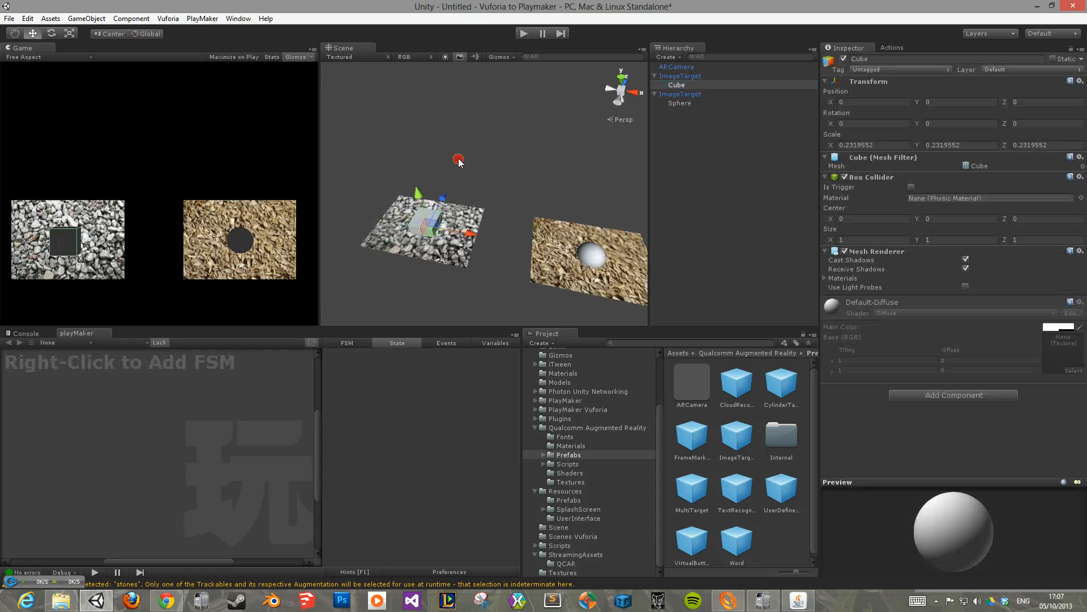
key(r)
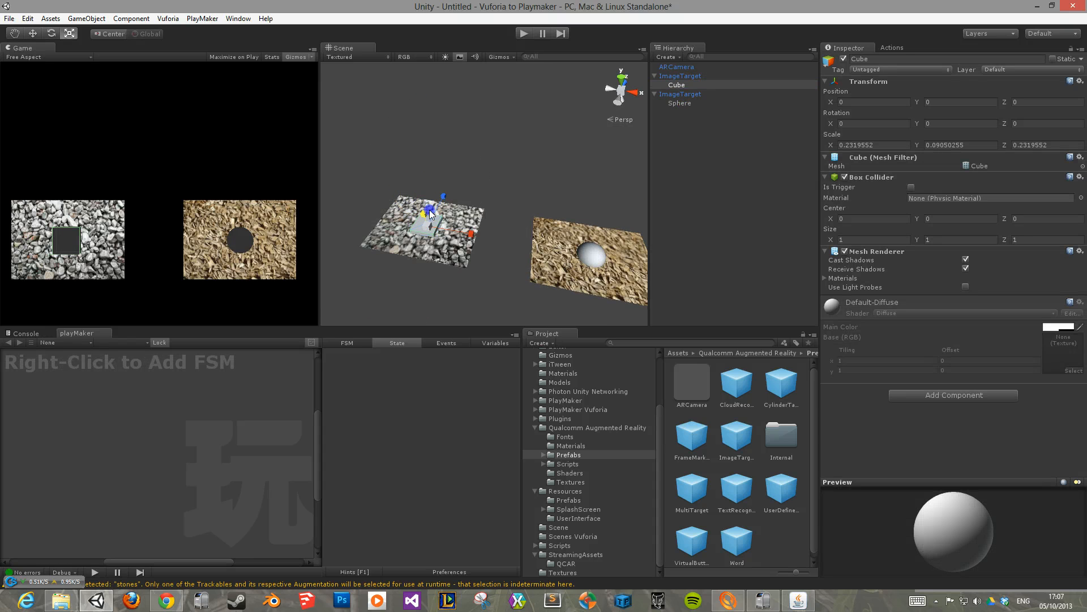
drag(470, 230, 524, 260)
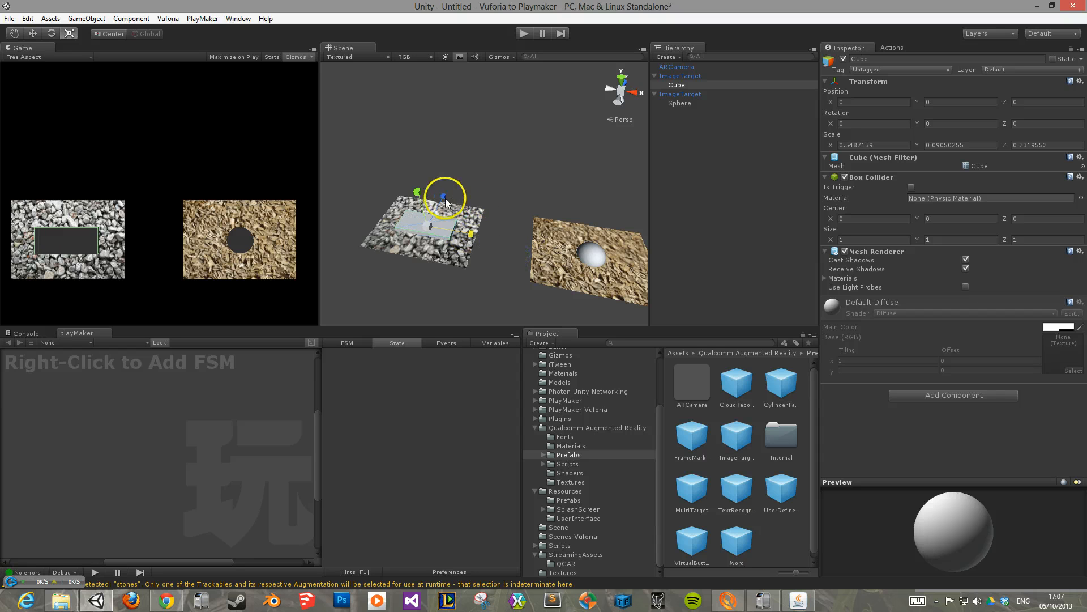
drag(445, 197, 451, 187)
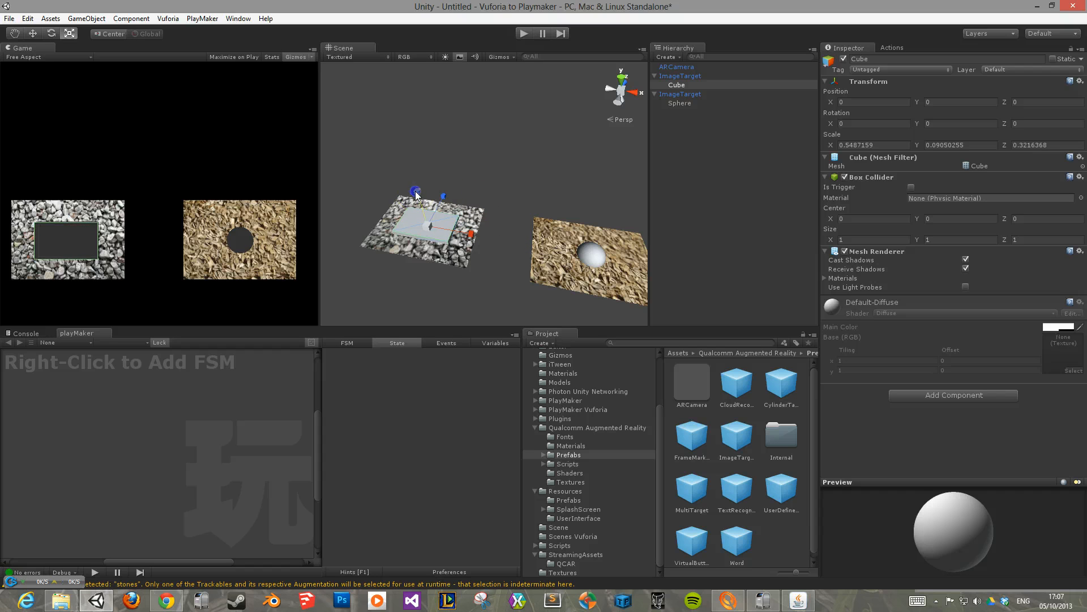
right_drag(460, 219, 523, 285)
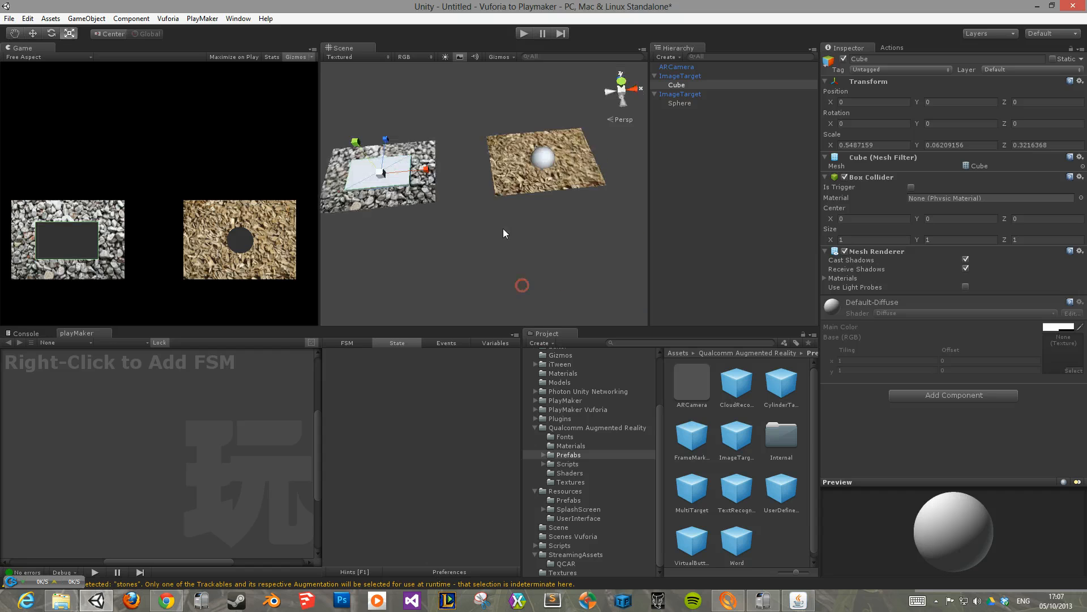
- Add a directional light to the scene to illuminate the cube and the sphere
middle_drag(502, 216, 523, 252)
click(93, 22)
mouse_move(102, 44)
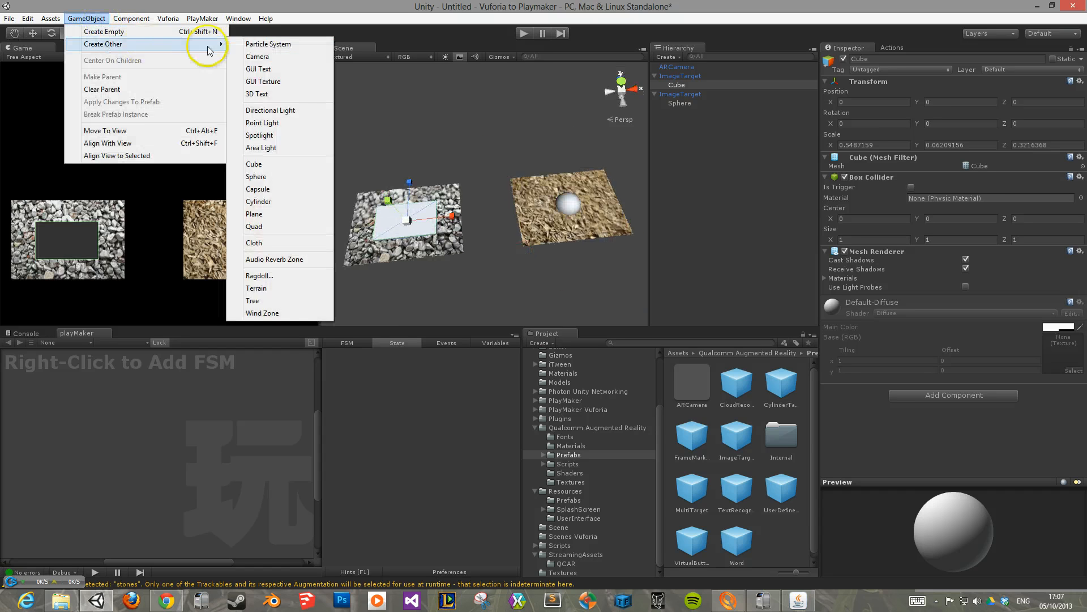
click(242, 108)
right_drag(389, 158, 558, 192)
middle_drag(561, 194, 458, 205)
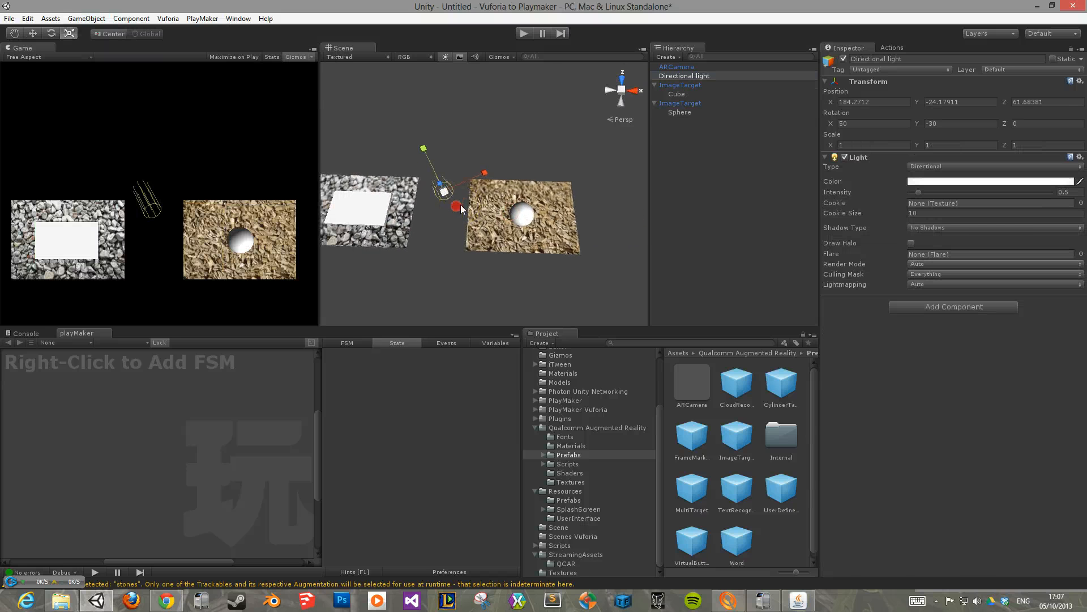
- Rename the stones target "ImageTarget- cube" and the chips target "ImageTarget - sphere", and clear the selection
click(686, 85)
click(923, 57)
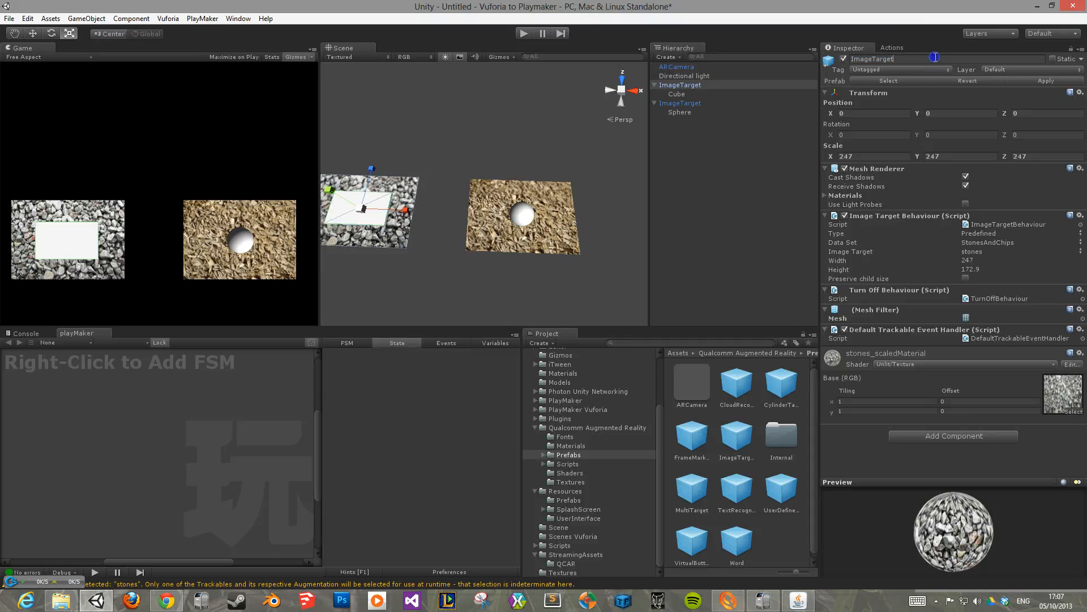
text(- cube)
key(Return)
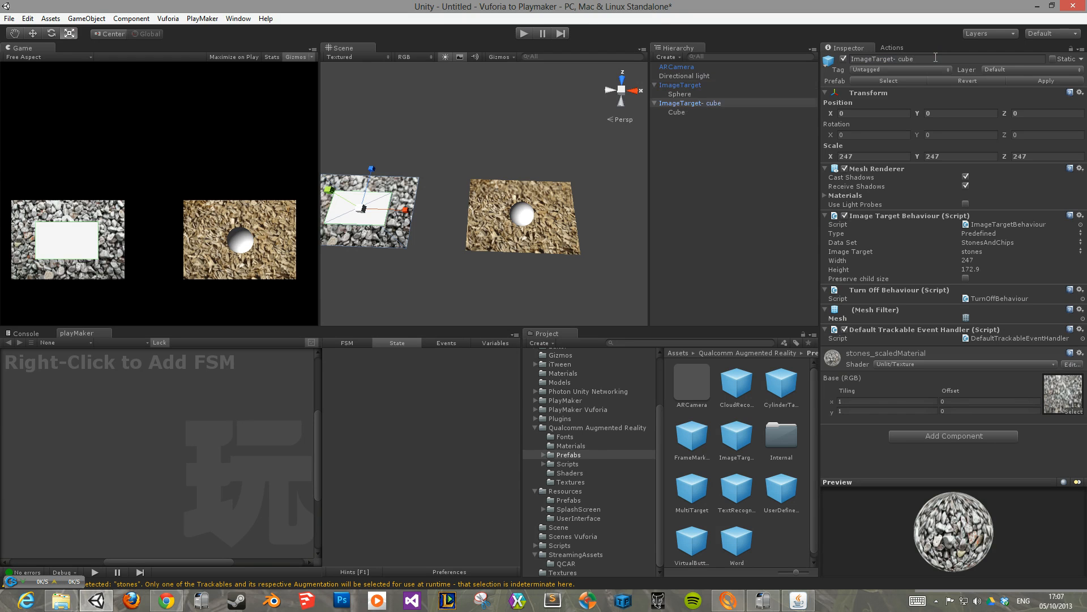
click(705, 84)
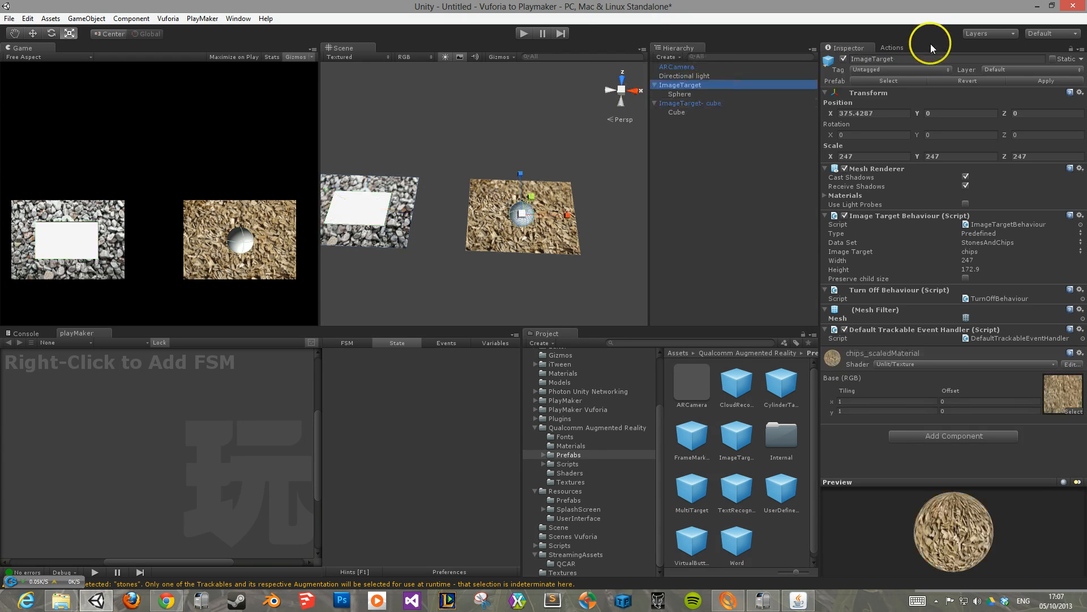
click(938, 57)
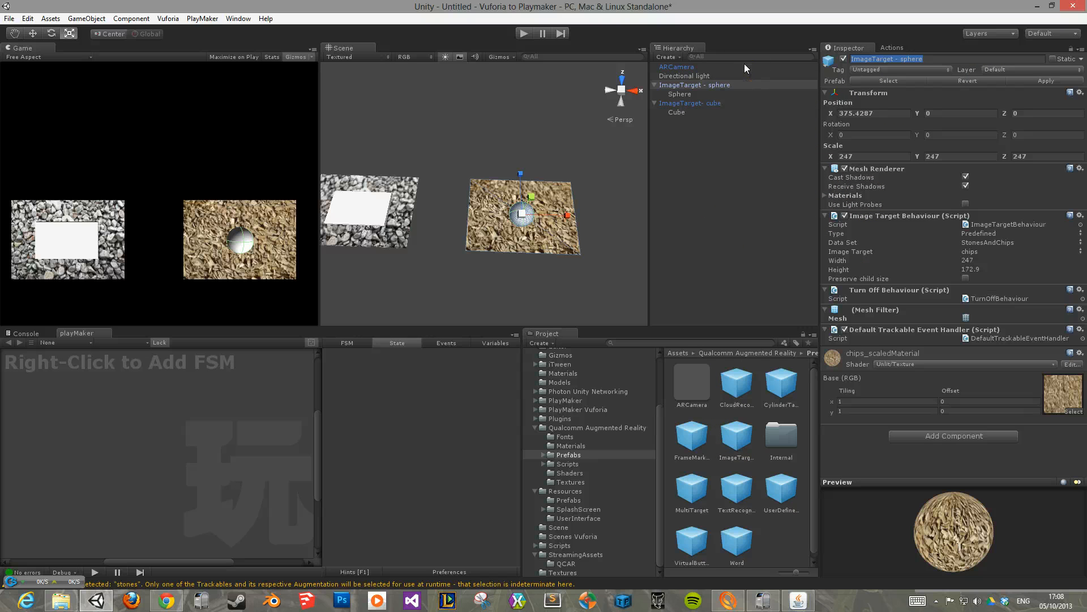
click(718, 182)
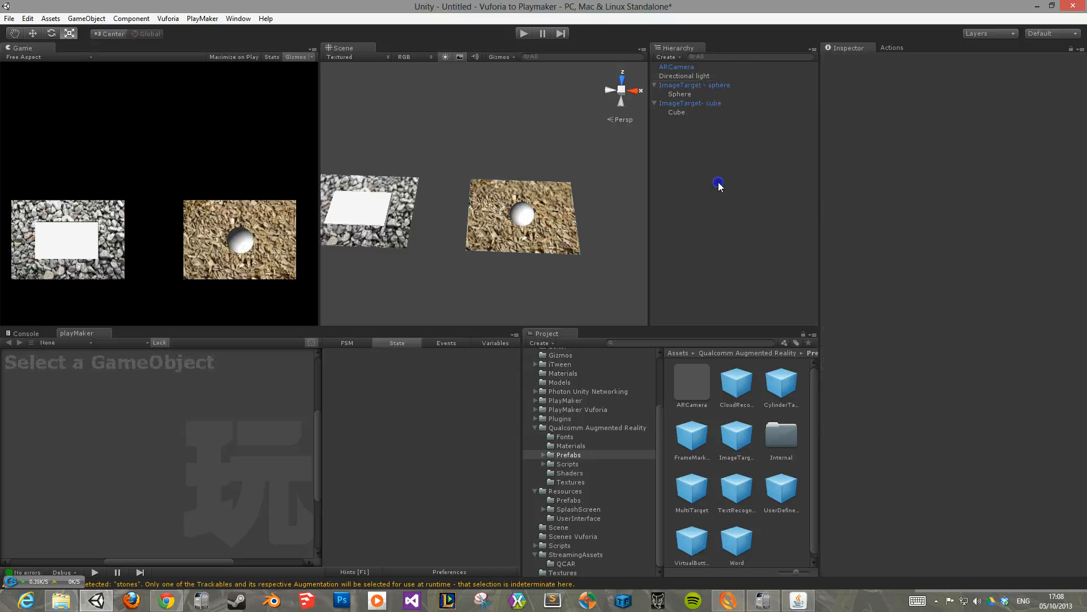
- Review the ARCamera's settings, test the target tracking in play mode with the webcam, and stop playing
click(728, 66)
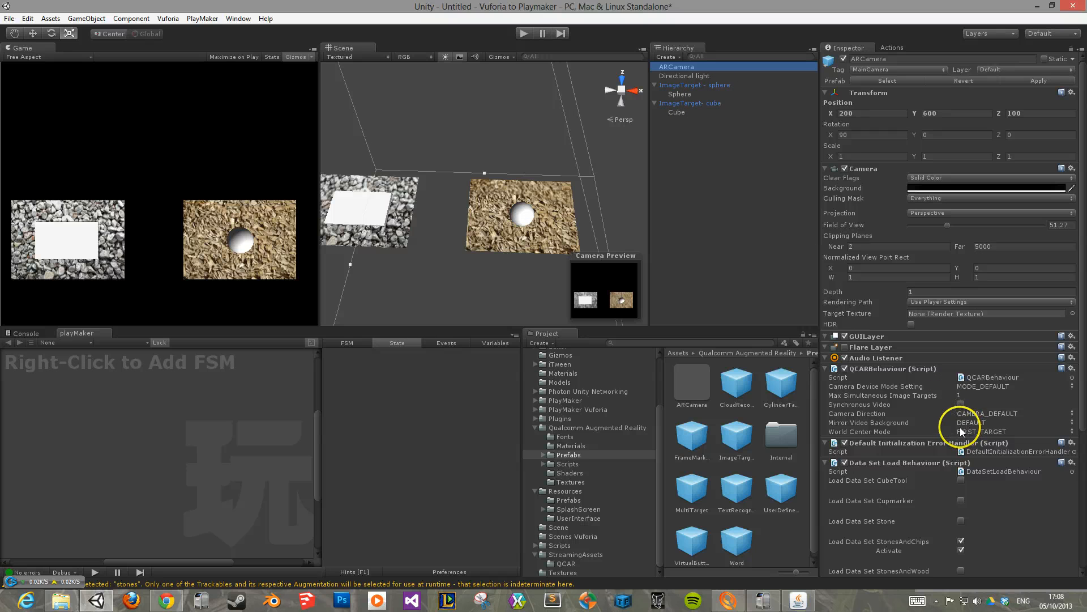
scroll(952, 414, down, 6)
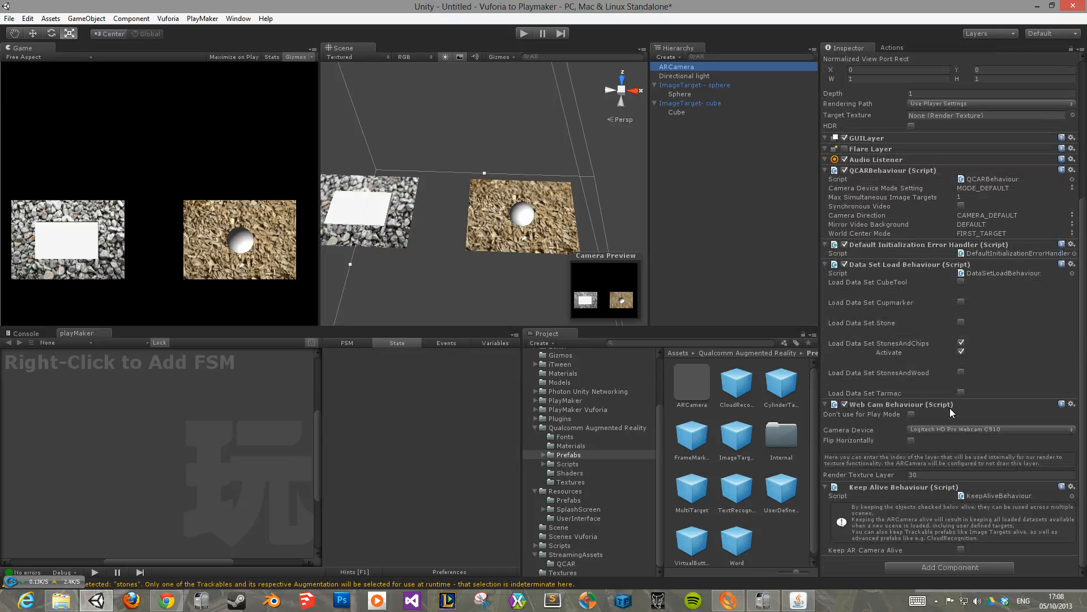
right_drag(500, 206, 498, 219)
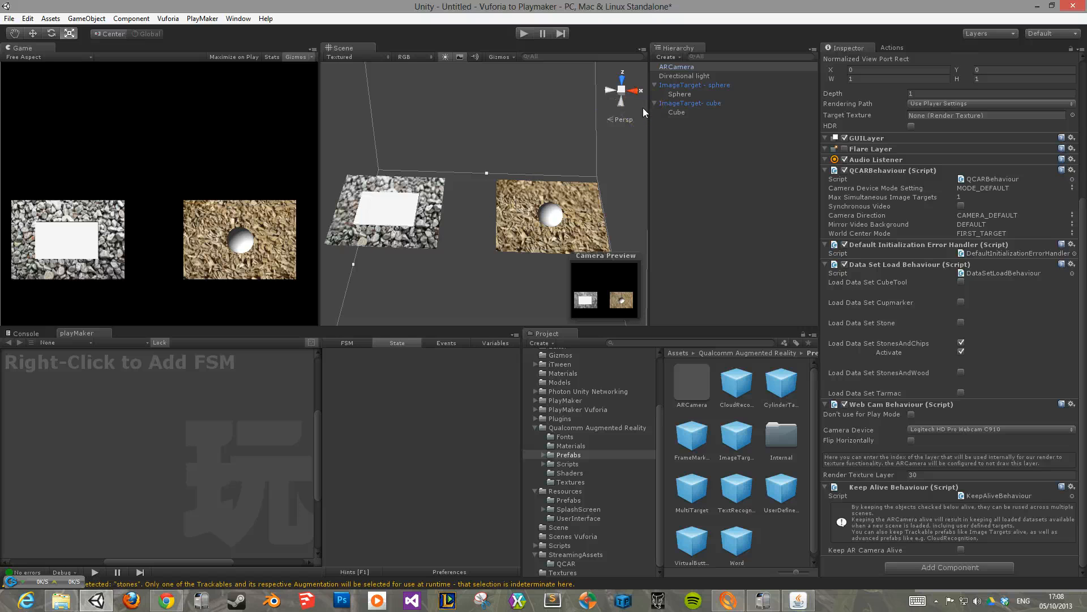
click(525, 34)
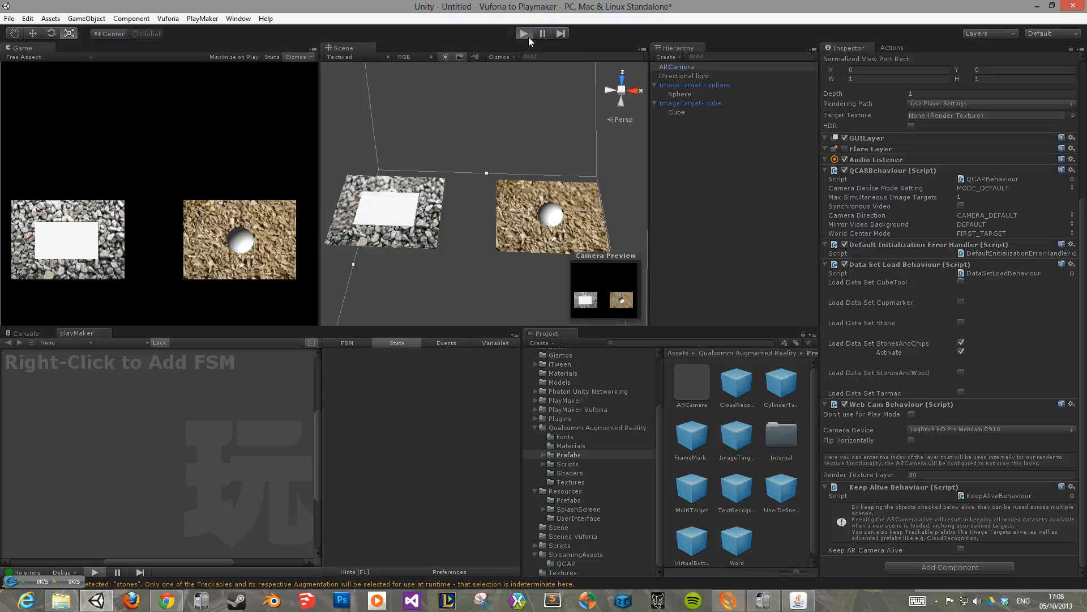
scroll(479, 188, down, 10)
middle_drag(488, 189, 458, 203)
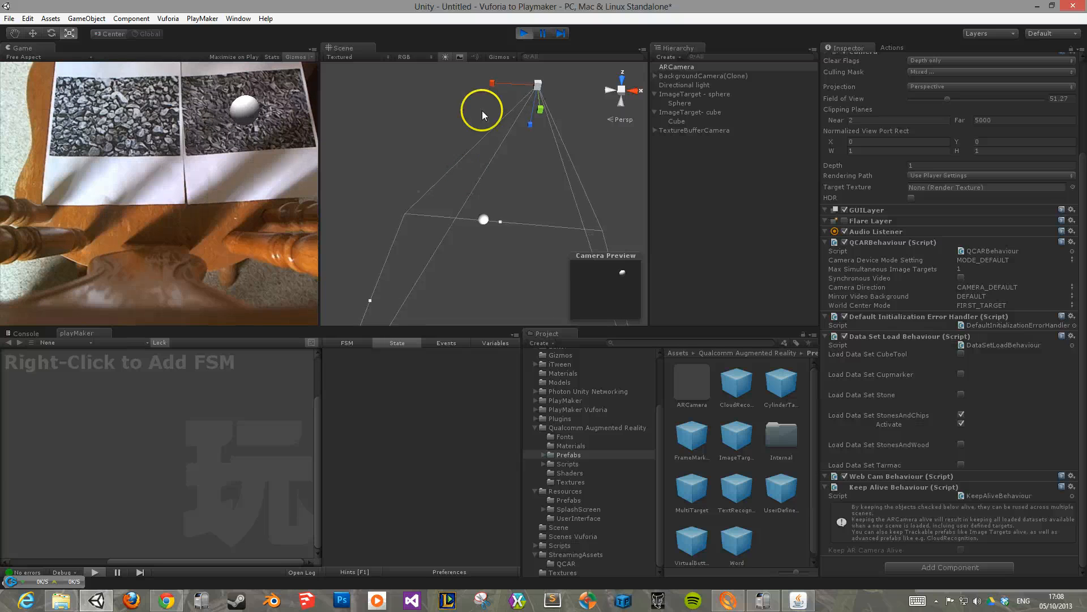
click(522, 34)
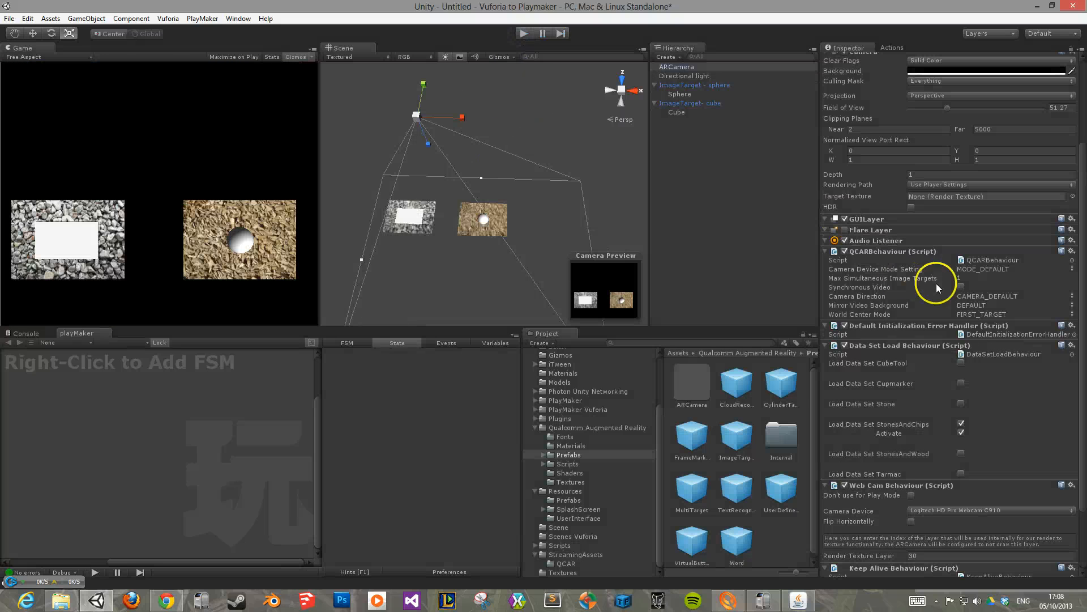
- Set the ARCamera's Max Simultaneous Image Targets to 5 and run the scene
click(973, 277)
text(5)
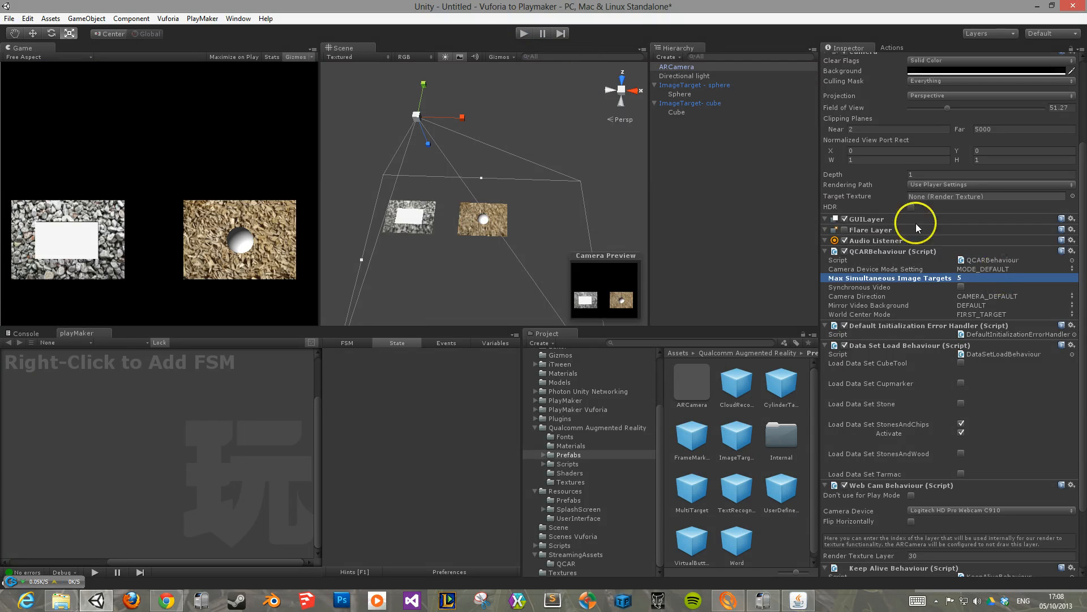
click(524, 34)
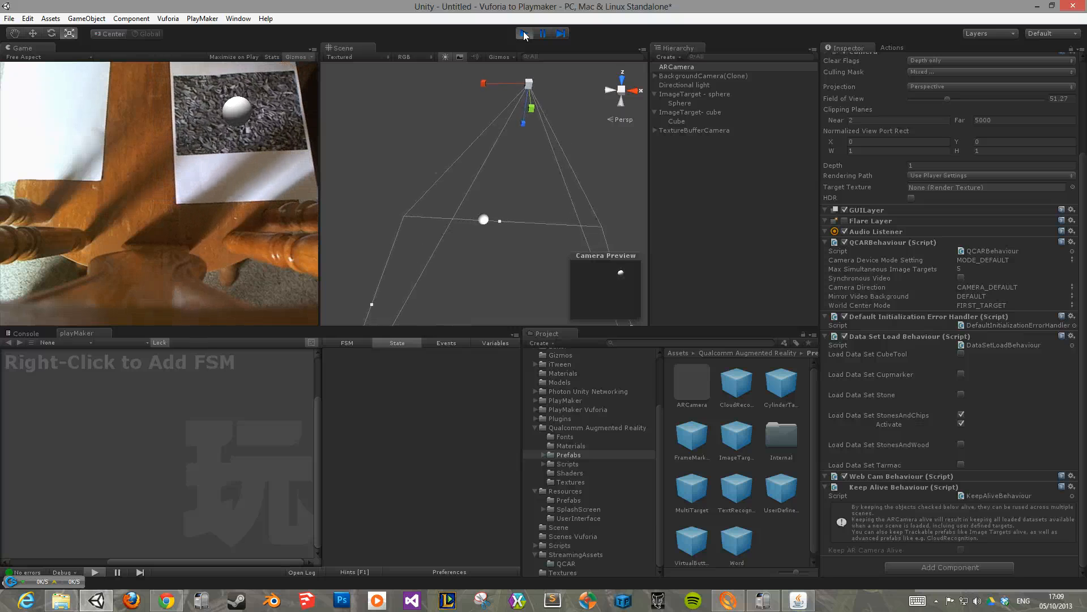
- Examine the transforms of the cube, both image targets and the ARCamera while the scene plays
scroll(974, 215, up, 5)
click(761, 120)
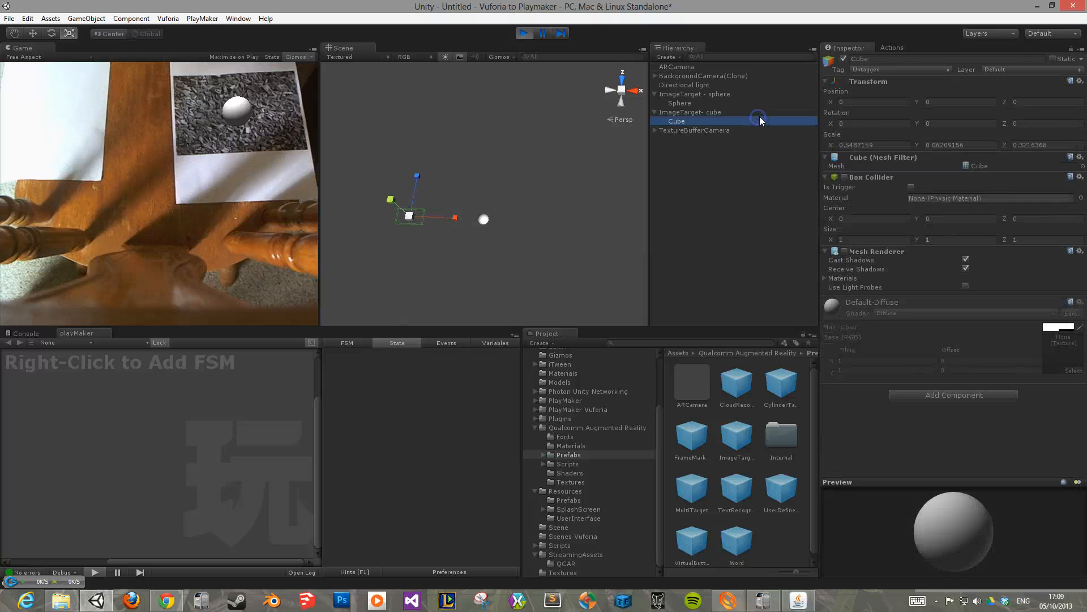
click(763, 114)
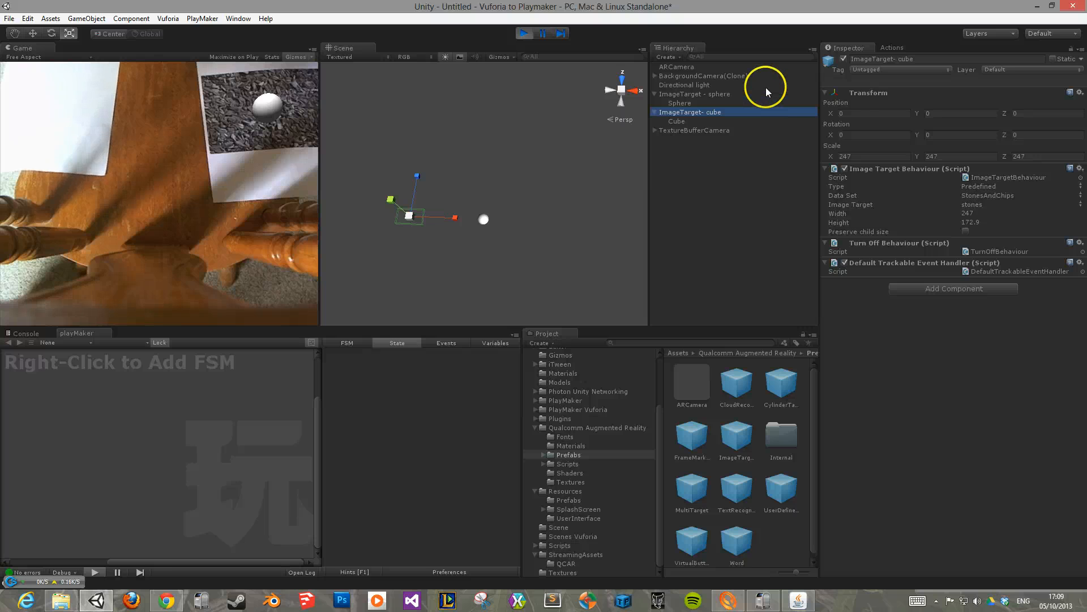
click(767, 91)
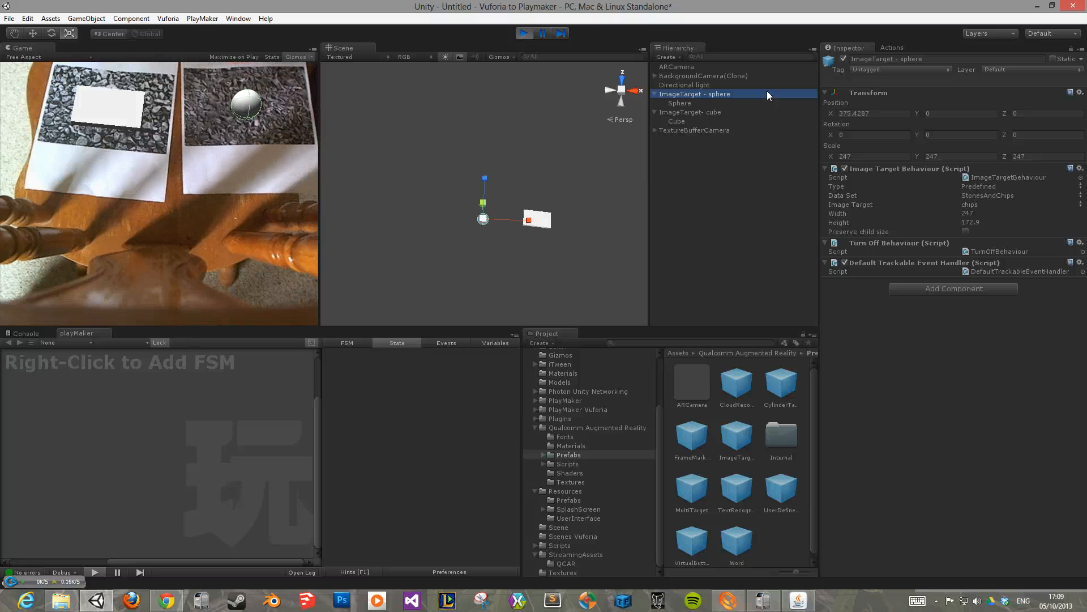
click(751, 112)
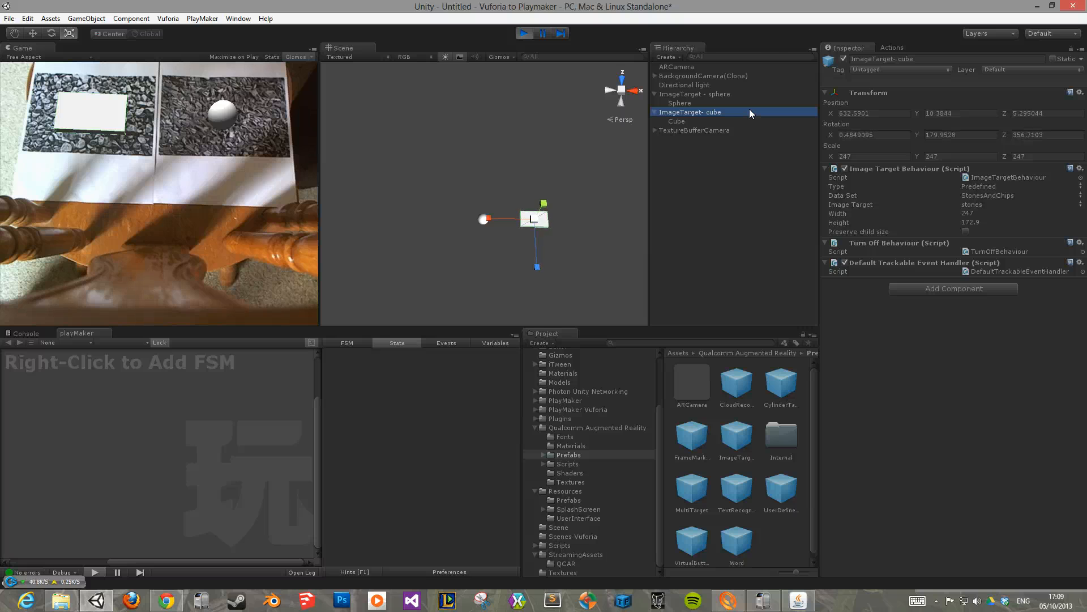
click(759, 67)
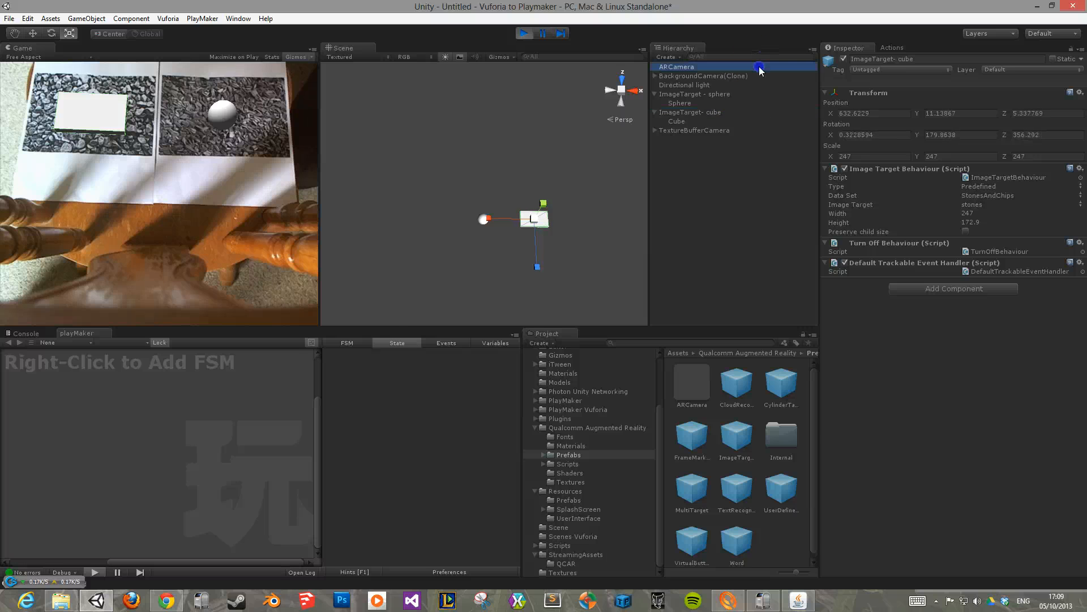
scroll(977, 417, down, 2)
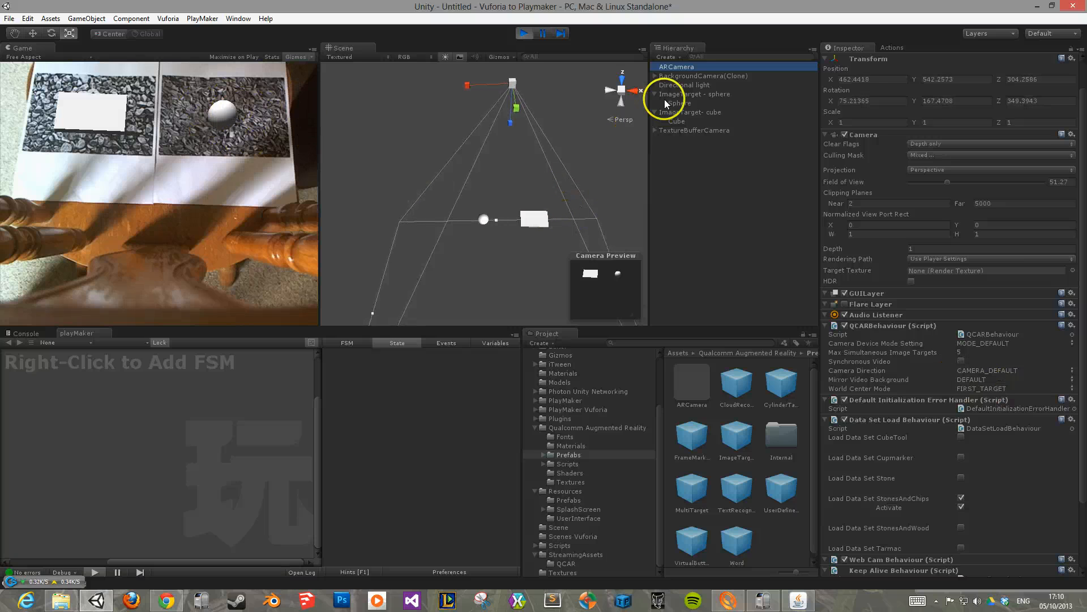
- Restart play mode to check which target acts as the world center, and stop playing
click(524, 33)
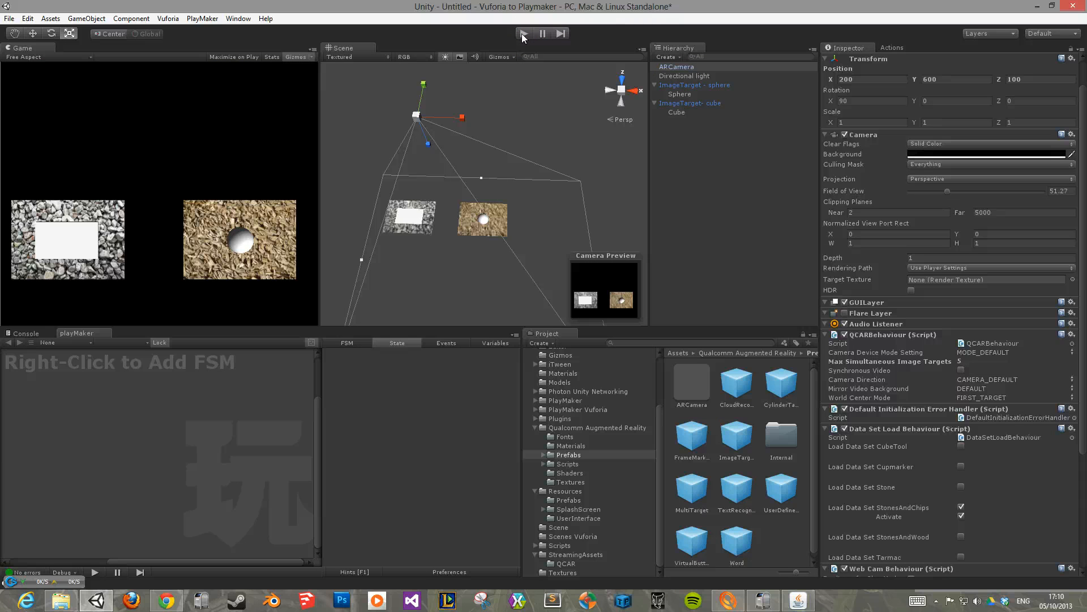
click(524, 35)
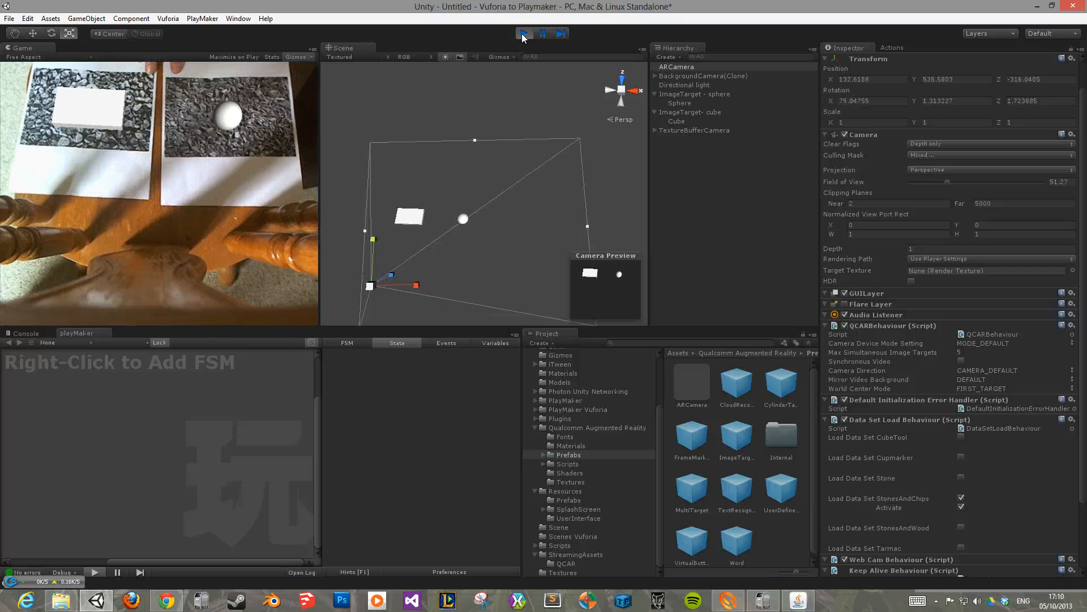
click(524, 34)
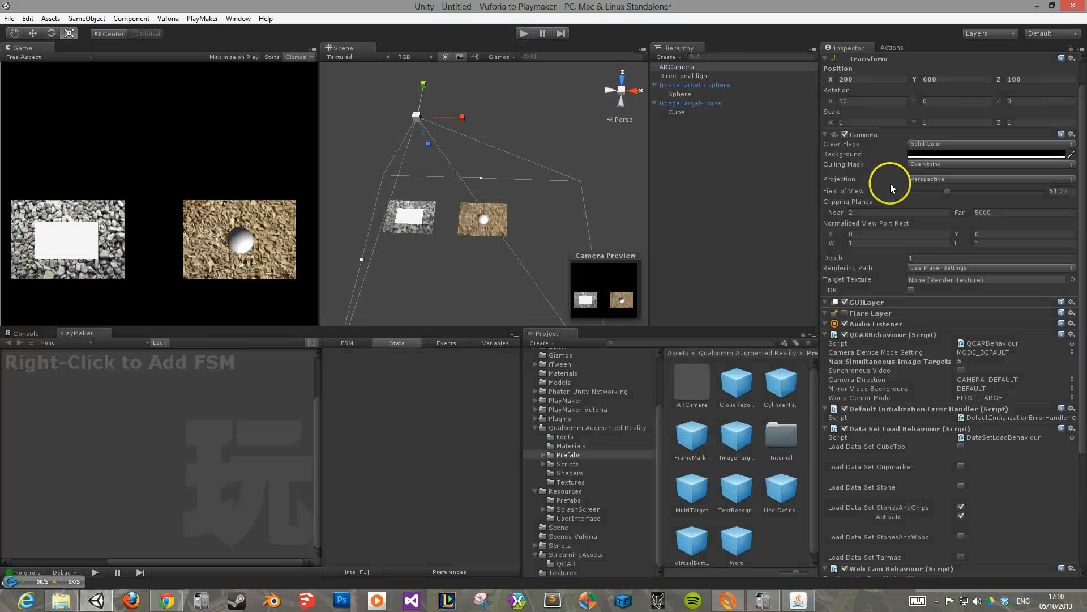
- Set the ARCamera's World Center Mode to SPECIFIC_TARGET with "ImageTarget- cube" as World Center, and test it in play mode
click(1045, 398)
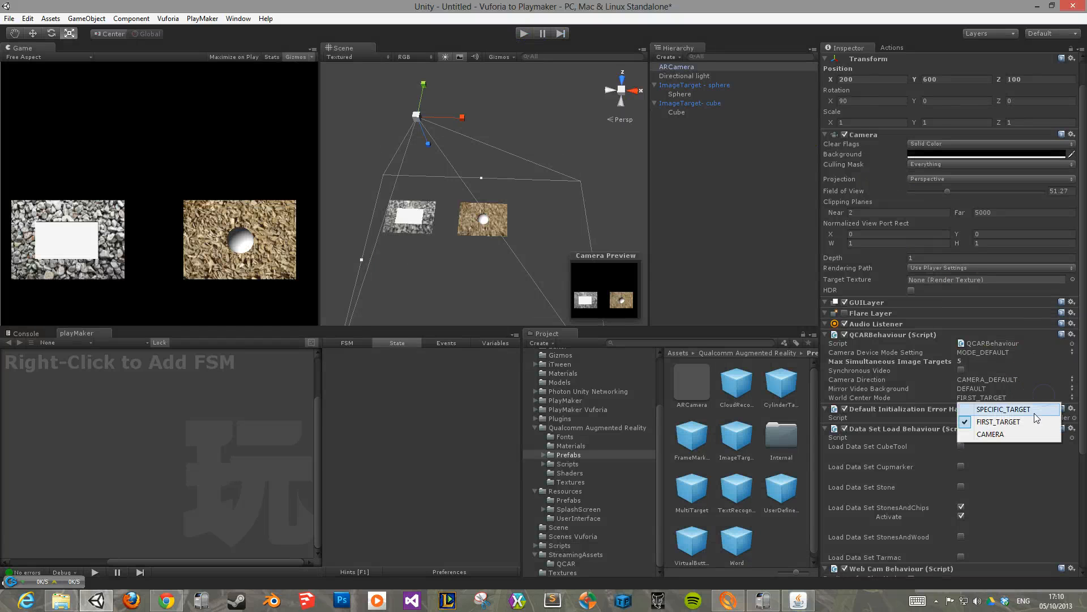
click(1035, 413)
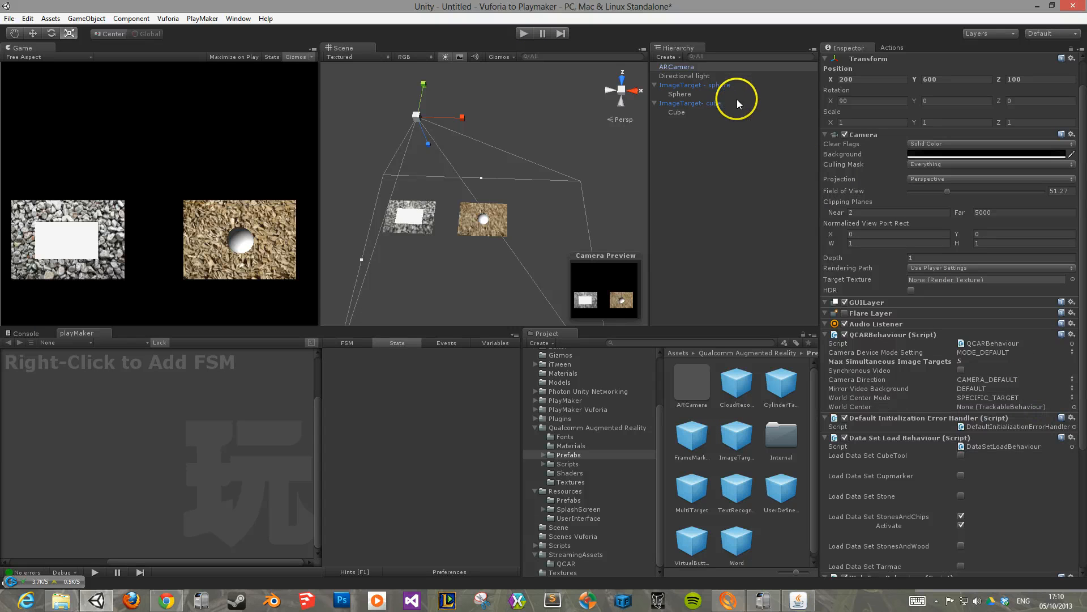
drag(702, 103, 972, 317)
drag(1014, 407, 1014, 407)
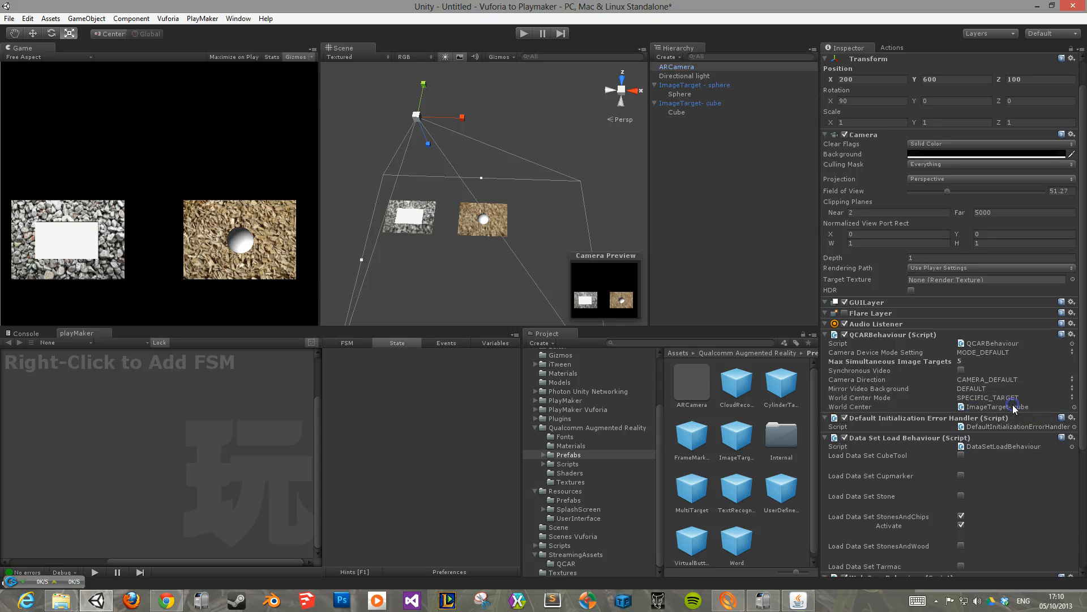
click(525, 34)
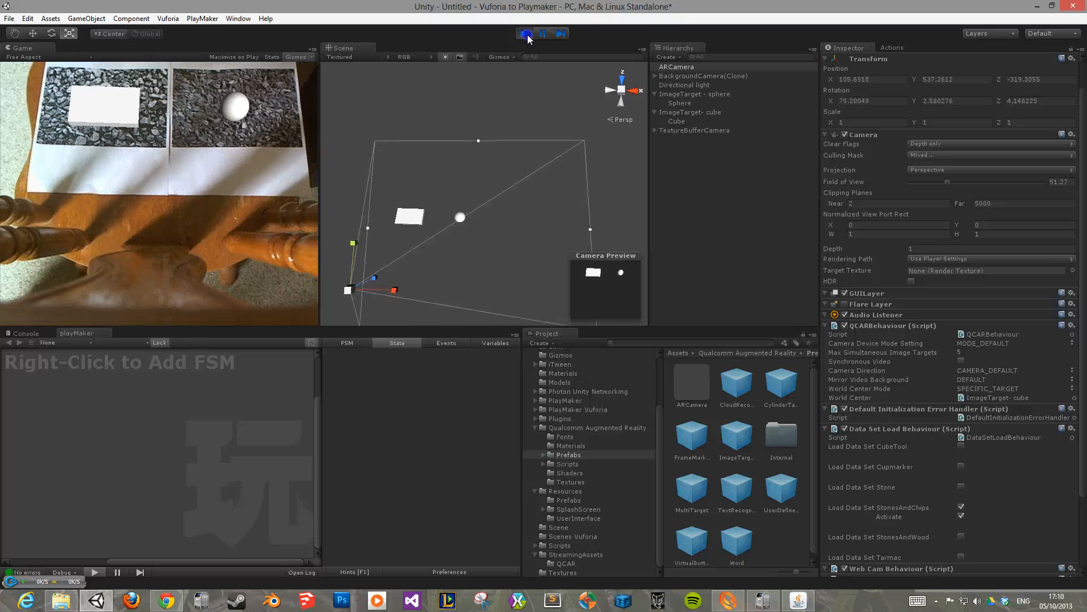
click(525, 34)
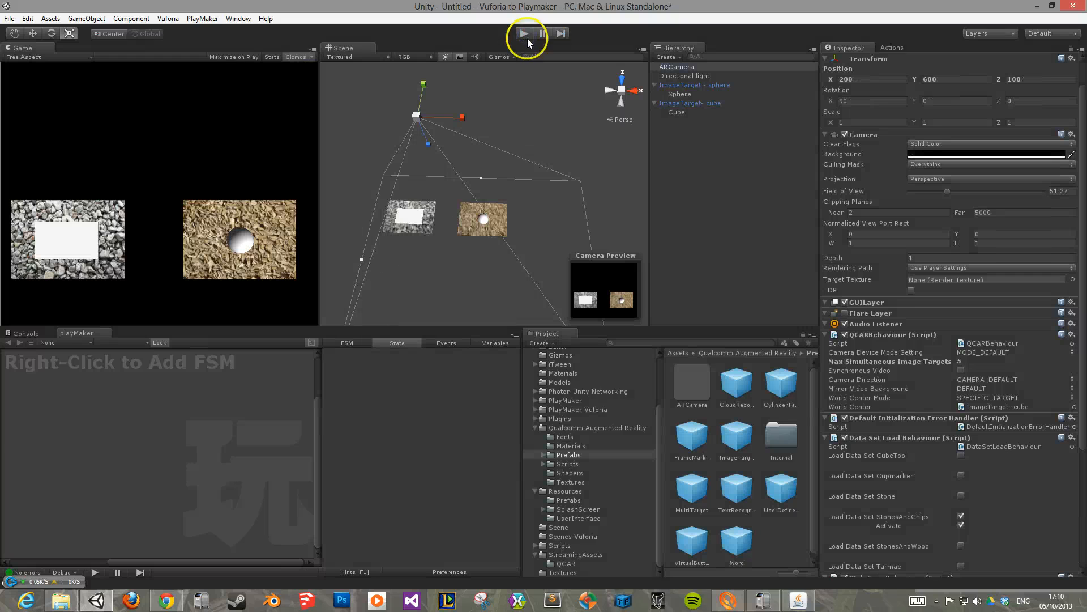
- Add a PlayMaker FSM to the Sphere under the sphere image target and activate the Move tool
click(700, 126)
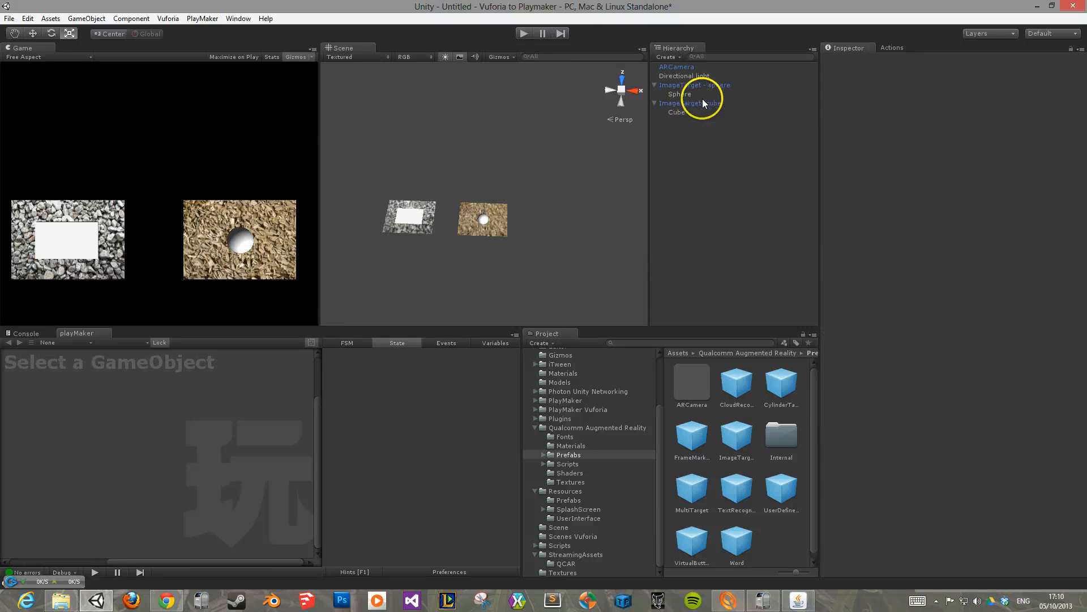
click(719, 85)
scroll(499, 227, up, 3)
scroll(485, 245, up, 3)
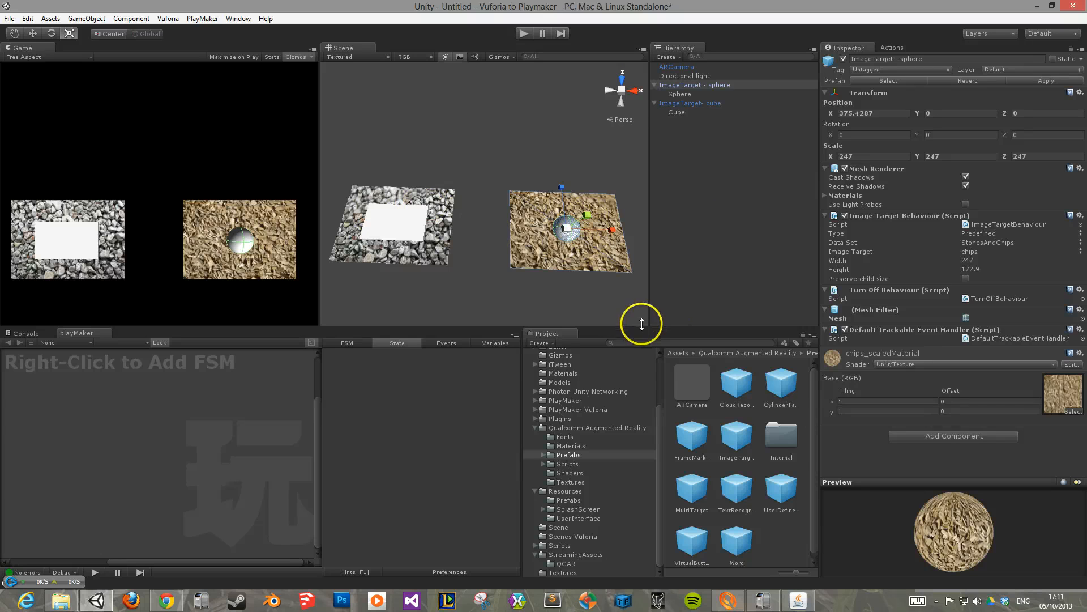
click(689, 92)
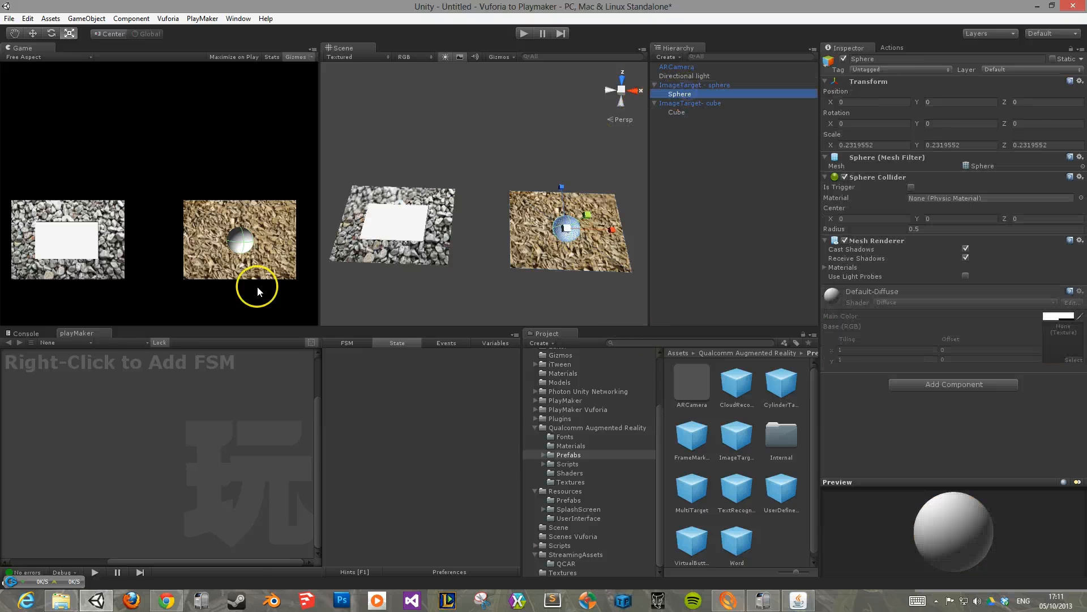
right_click(85, 396)
click(100, 401)
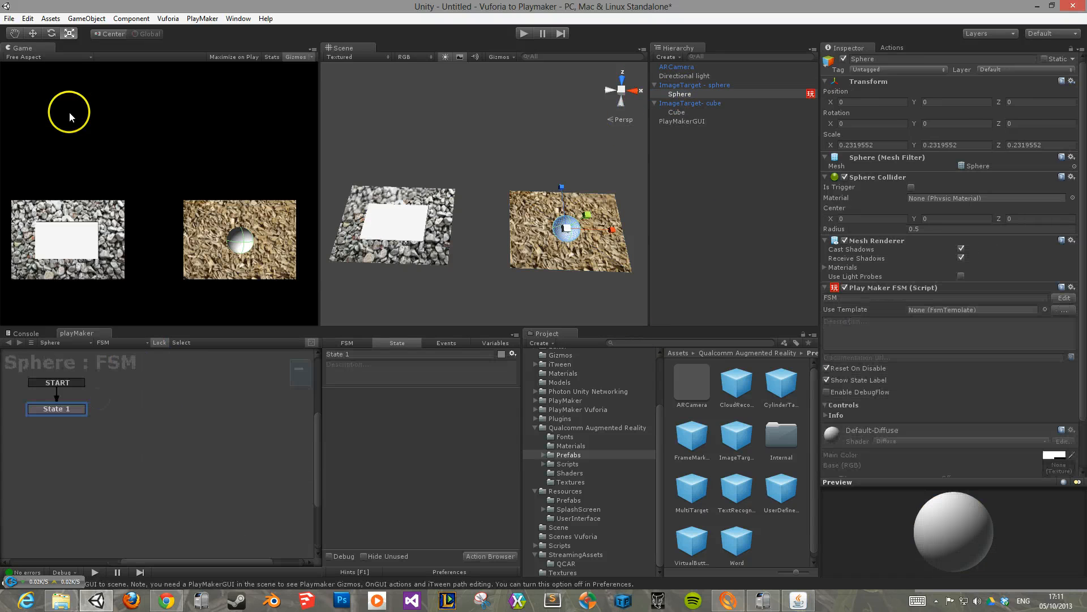
click(33, 34)
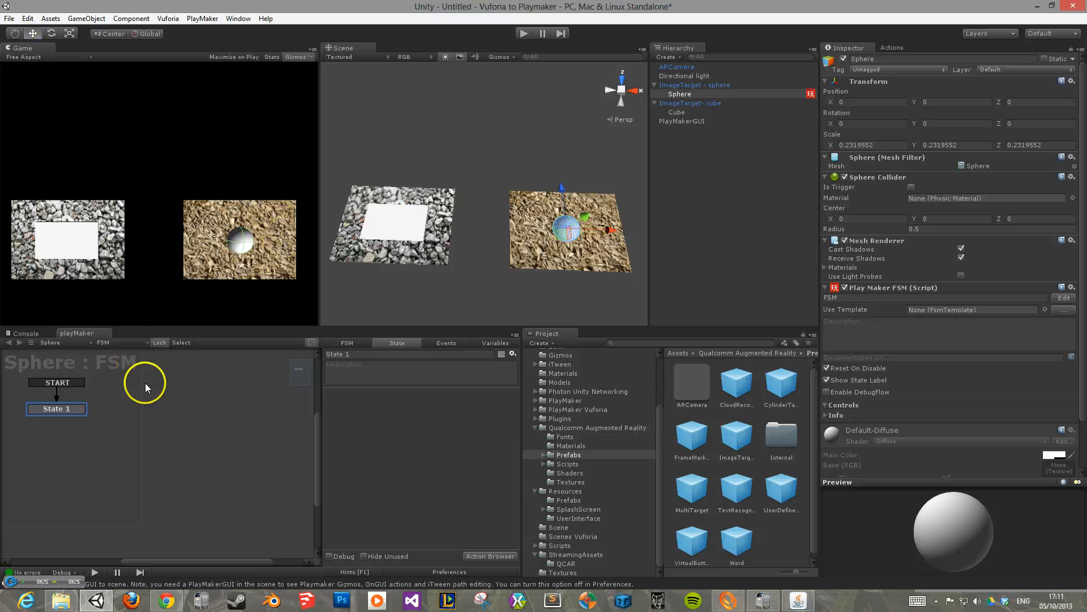
- Add a second state beside the first one in the Sphere's FSM and rename State 1 as Listening
right_click(181, 400)
click(190, 407)
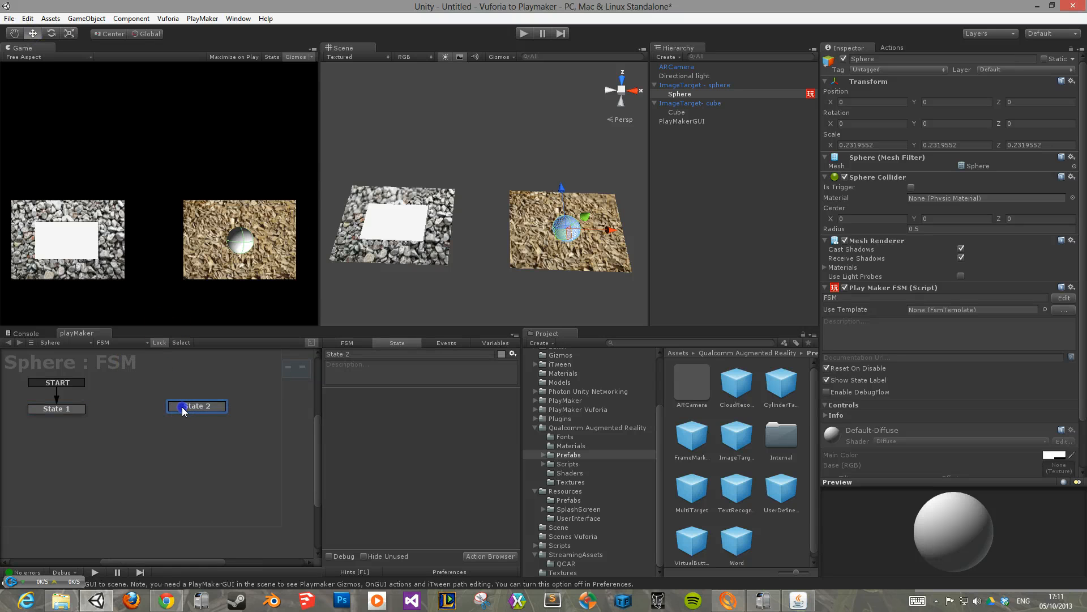
drag(182, 406, 138, 410)
click(76, 411)
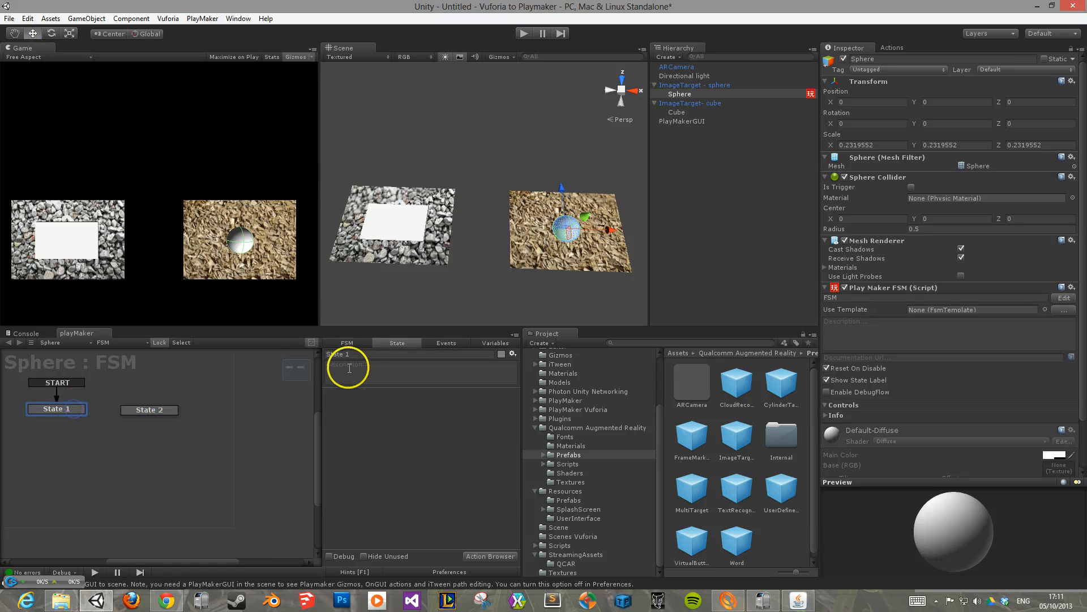
click(379, 352)
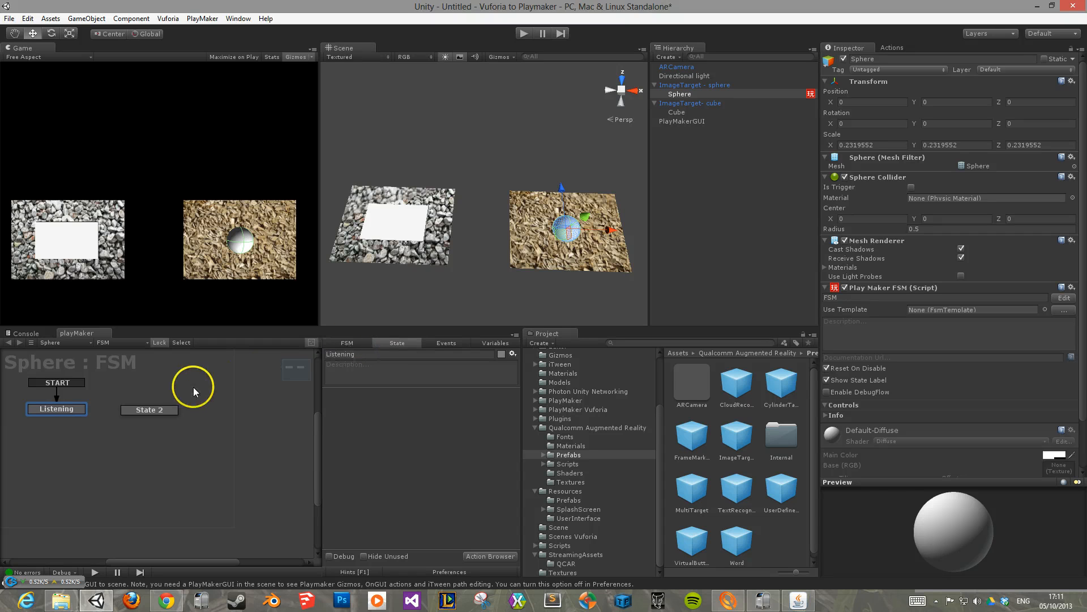
- Rename State 2 as Create Sphere and align it beside the Listening state
drag(150, 409, 164, 404)
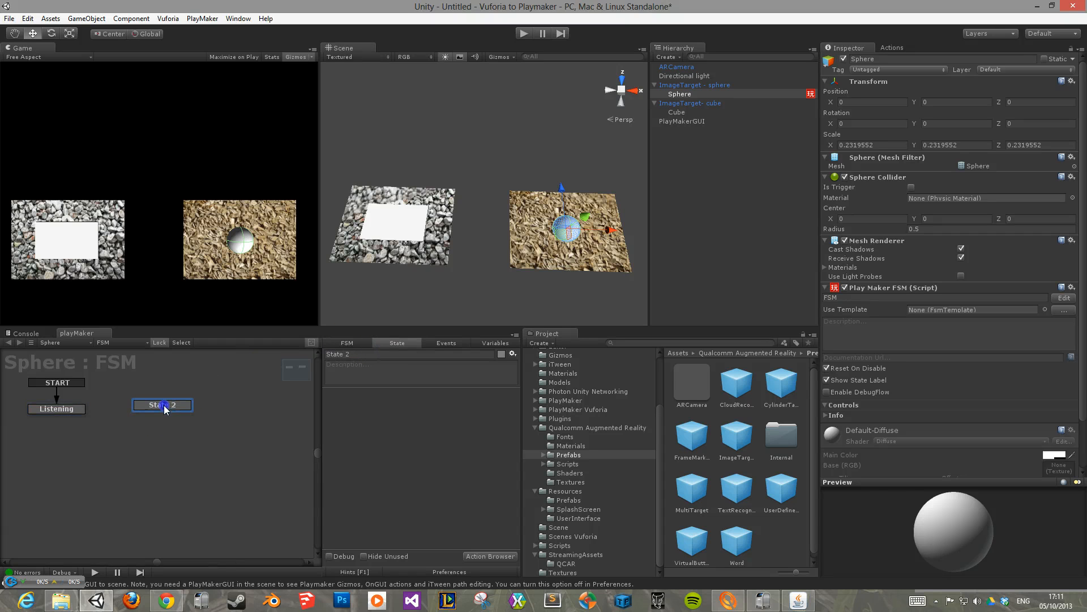
click(379, 356)
text(Cre)
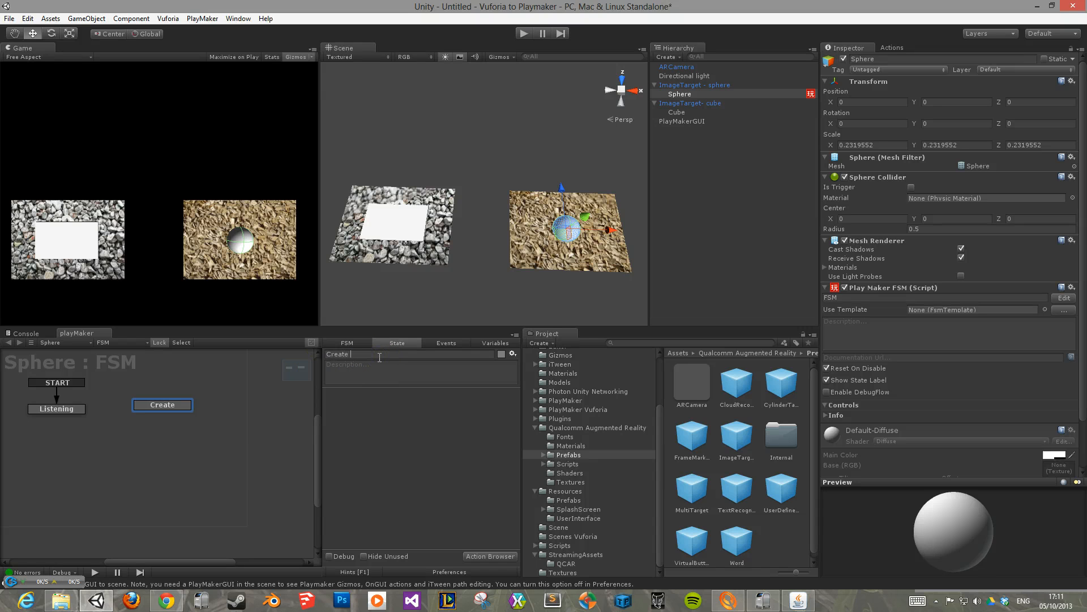
click(337, 352)
drag(170, 404, 170, 409)
- Add a custom event named "create sphere" to the Sphere's FSM
click(46, 404)
click(428, 342)
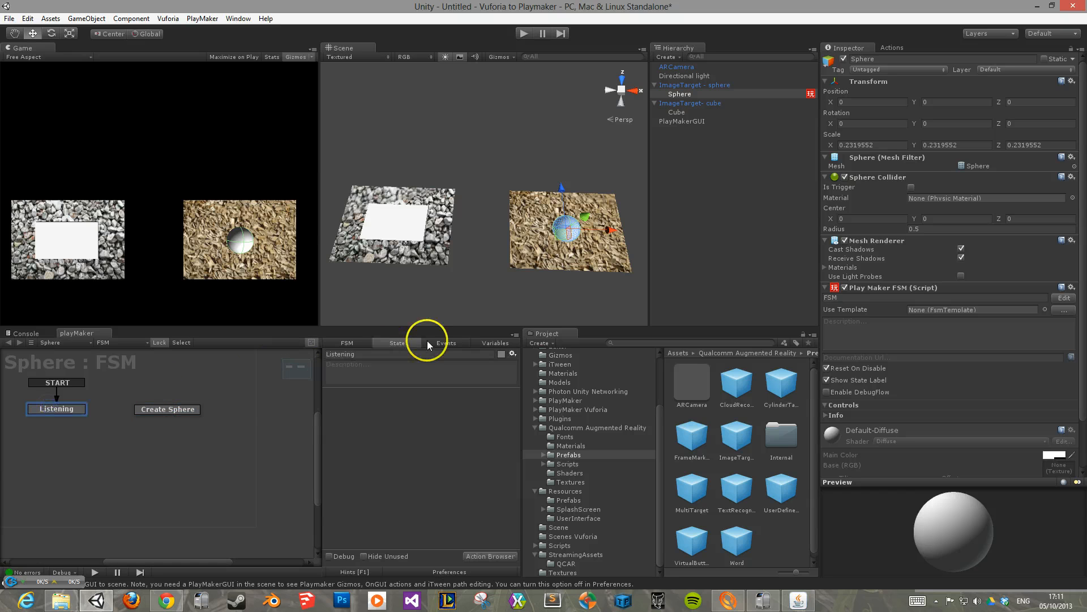
click(424, 527)
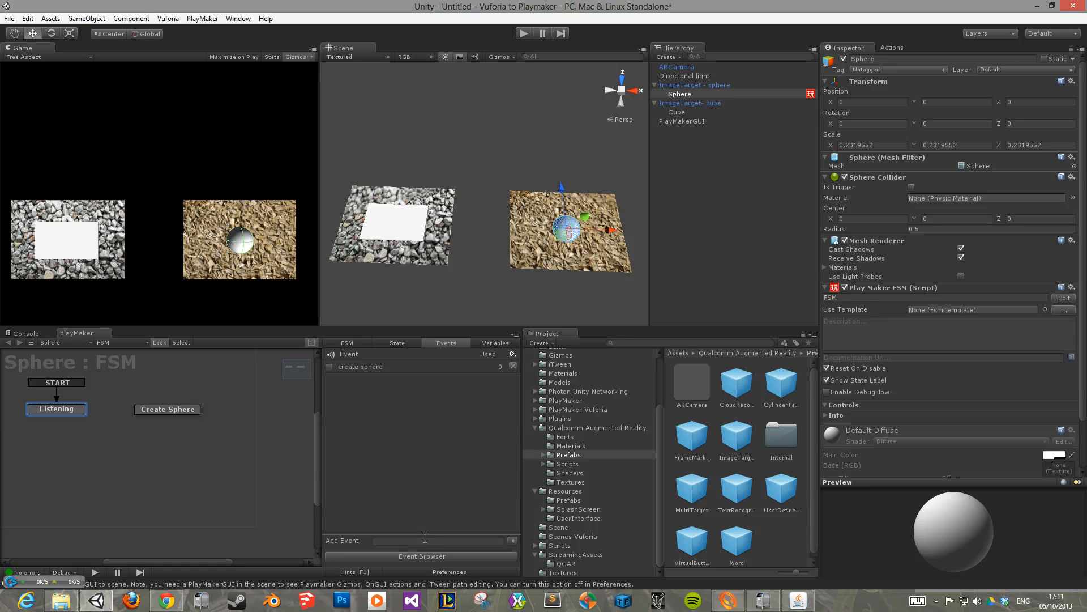
- Give the Listening state a "create sphere" transition and link it to the Create Sphere state
click(397, 343)
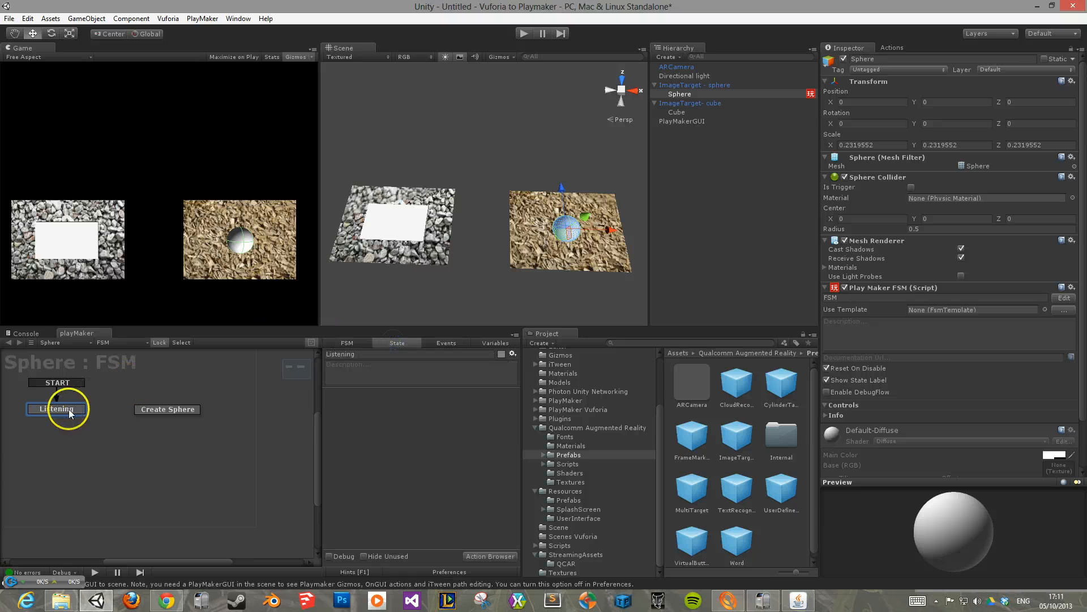
right_click(70, 413)
mouse_move(156, 419)
click(226, 419)
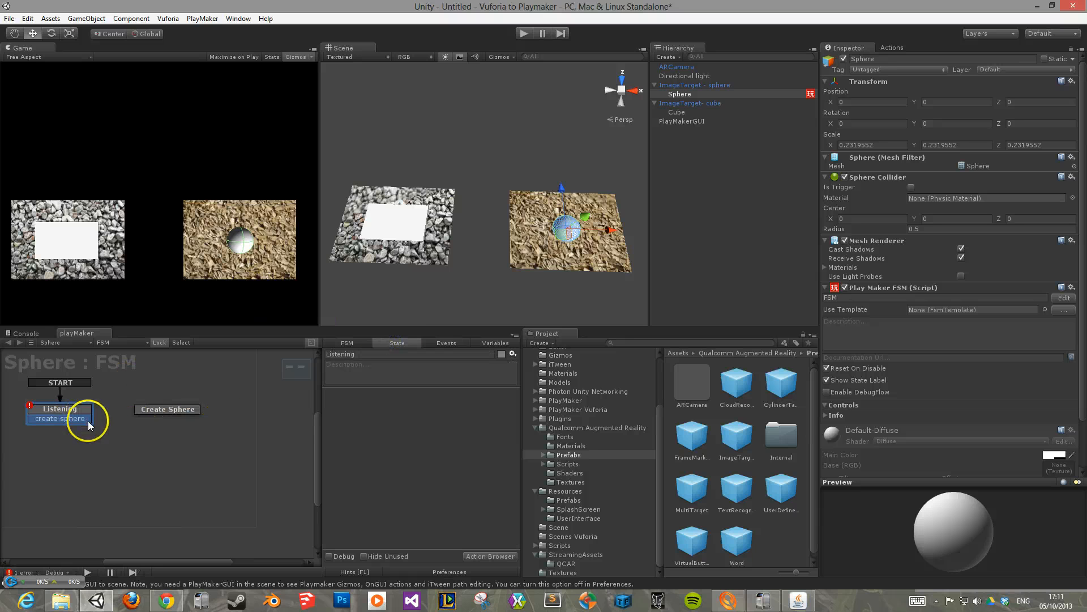
mouse_move(88, 425)
mouse_down()
mouse_move(161, 412)
mouse_move(85, 413)
mouse_up()
- Give the Create Sphere state a FINISHED transition that leads back to Listening, and space the states slightly farther apart
right_click(161, 412)
mouse_move(231, 422)
click(308, 431)
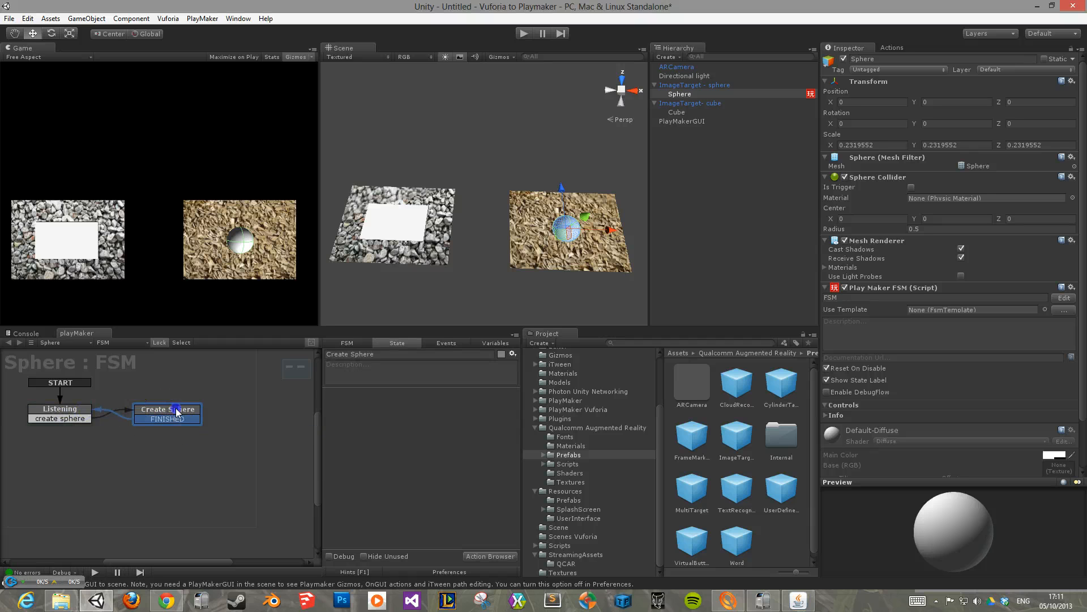
drag(176, 411, 189, 410)
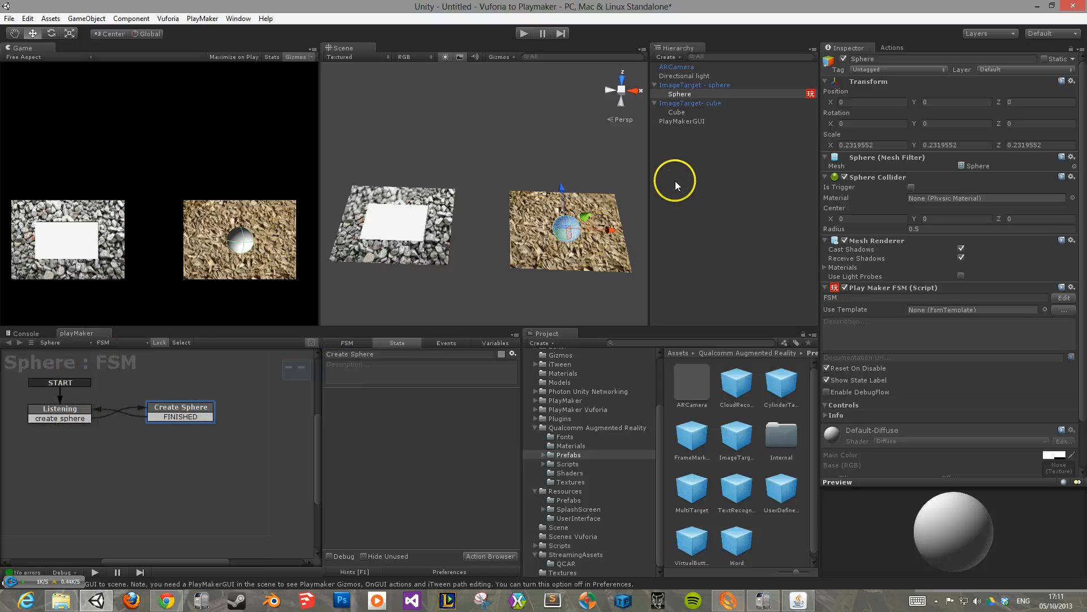
- Search the PlayMaker actions for "mouse" and add Get Mouse Button Down to the Listening state
click(895, 48)
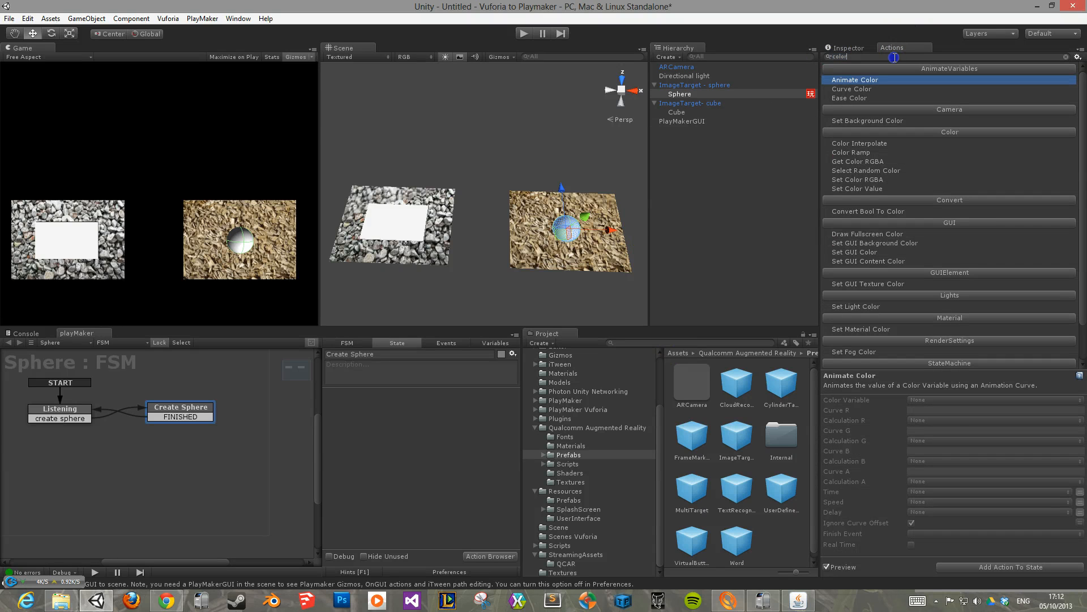
text(mouse)
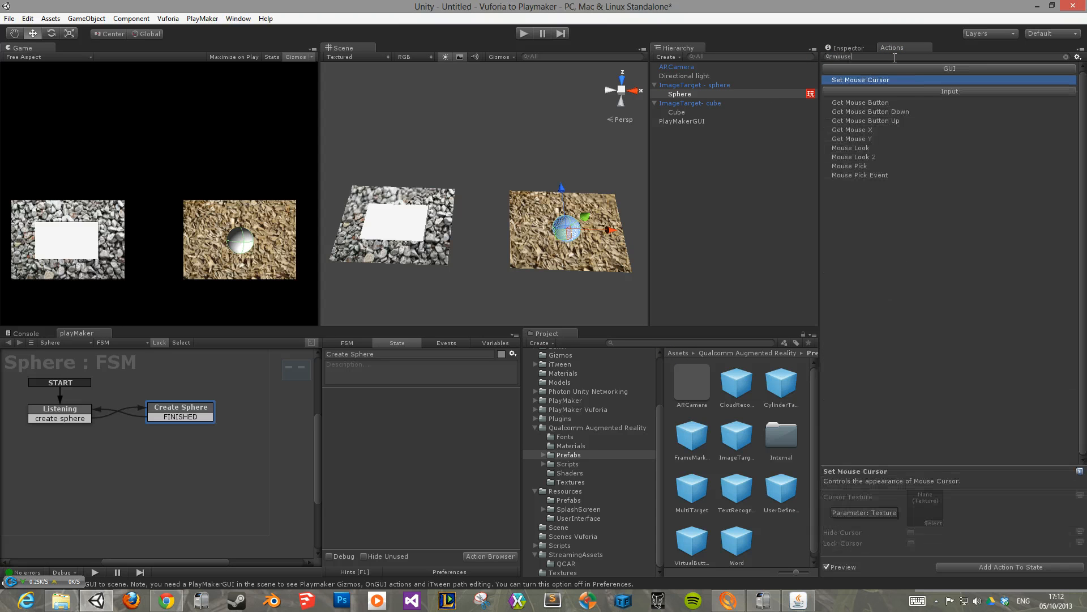
double_click(920, 108)
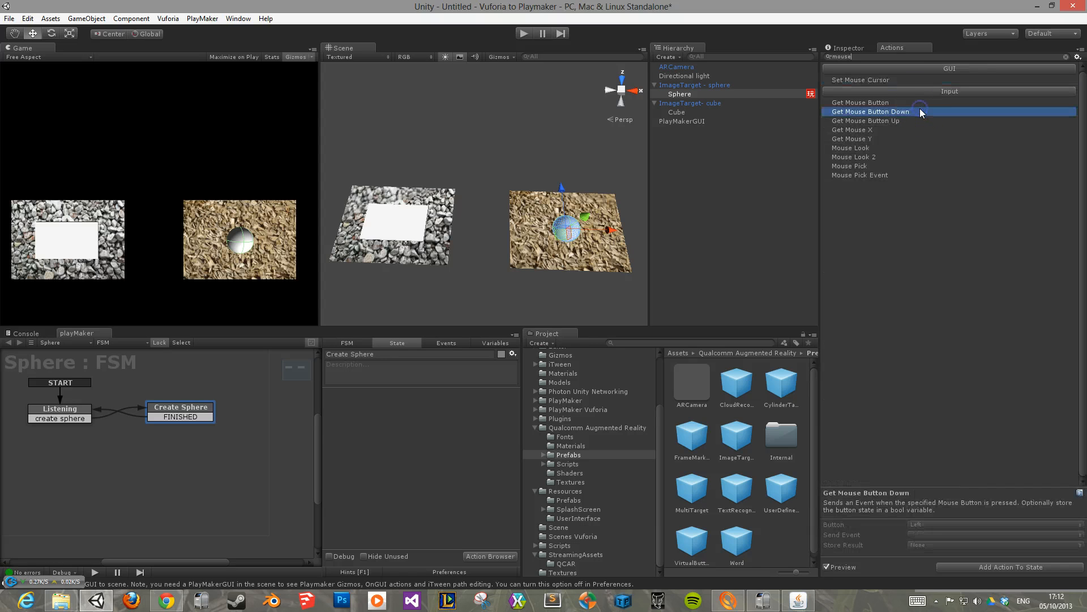
right_click(91, 412)
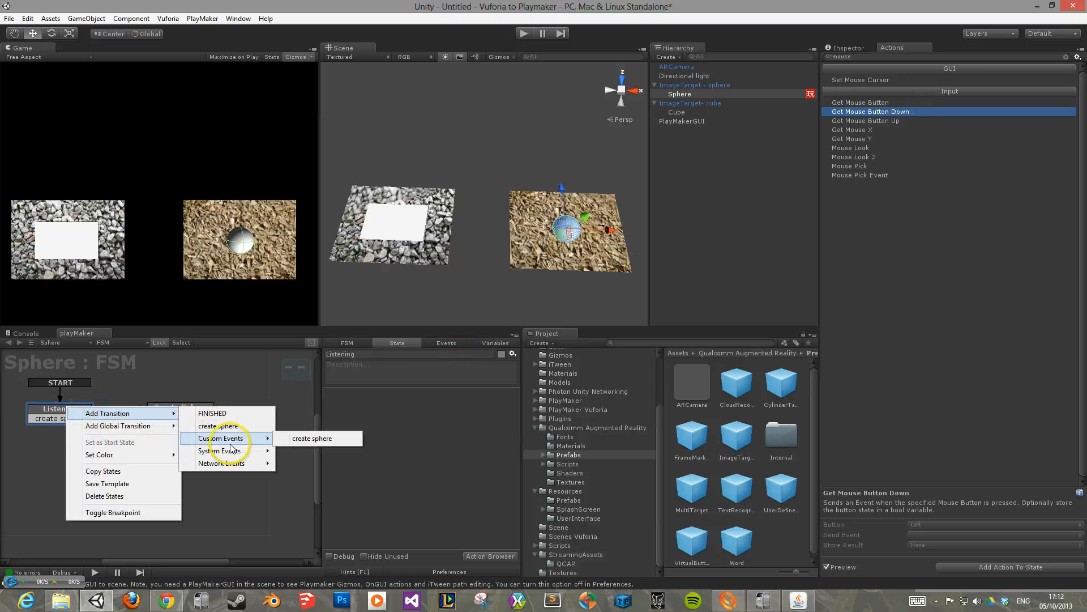
mouse_move(262, 453)
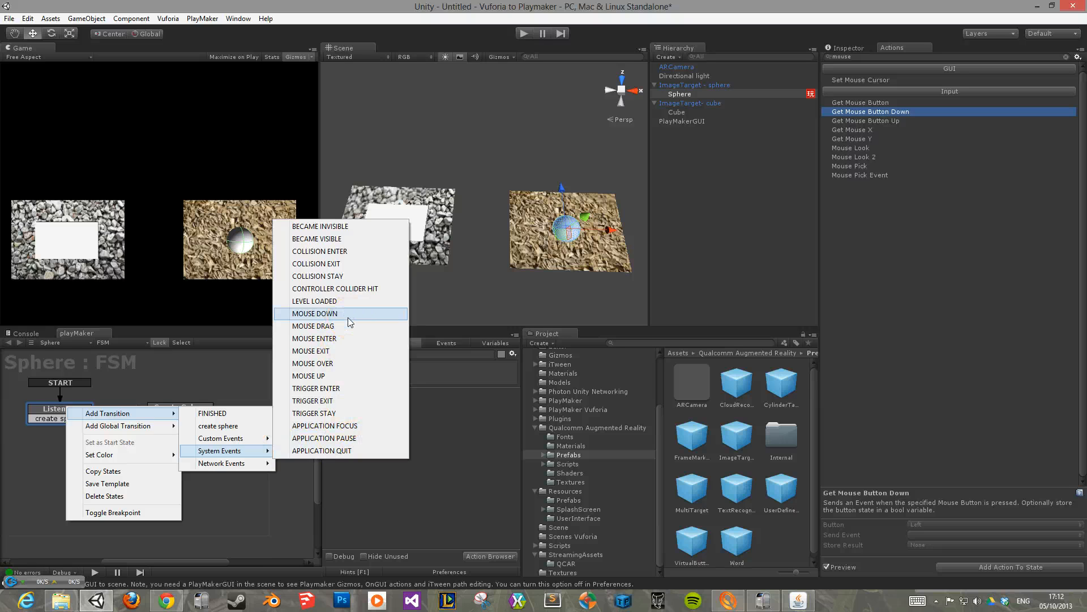
click(477, 491)
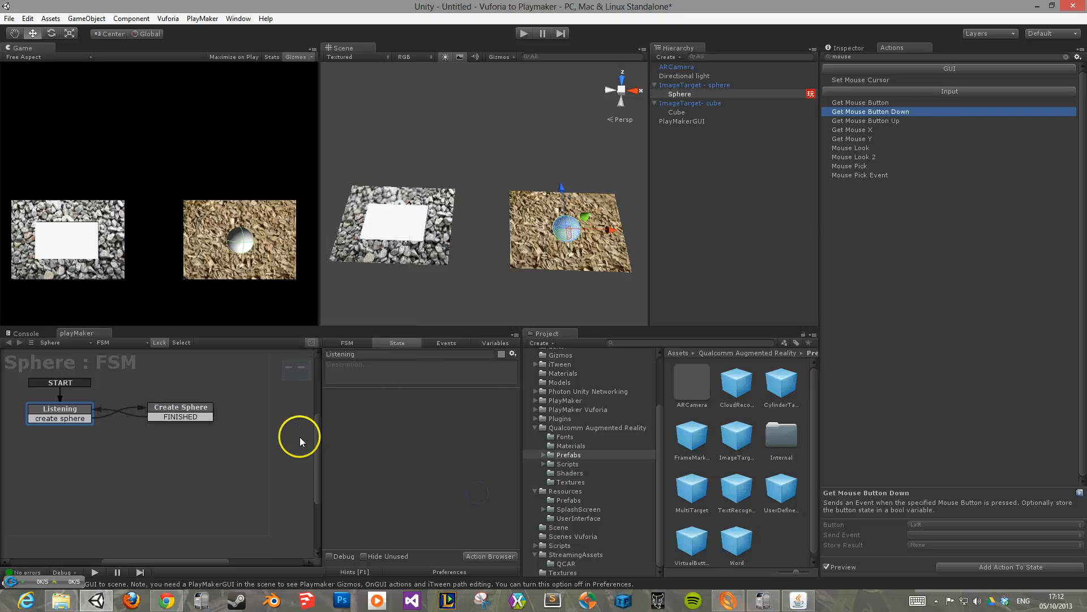
double_click(927, 112)
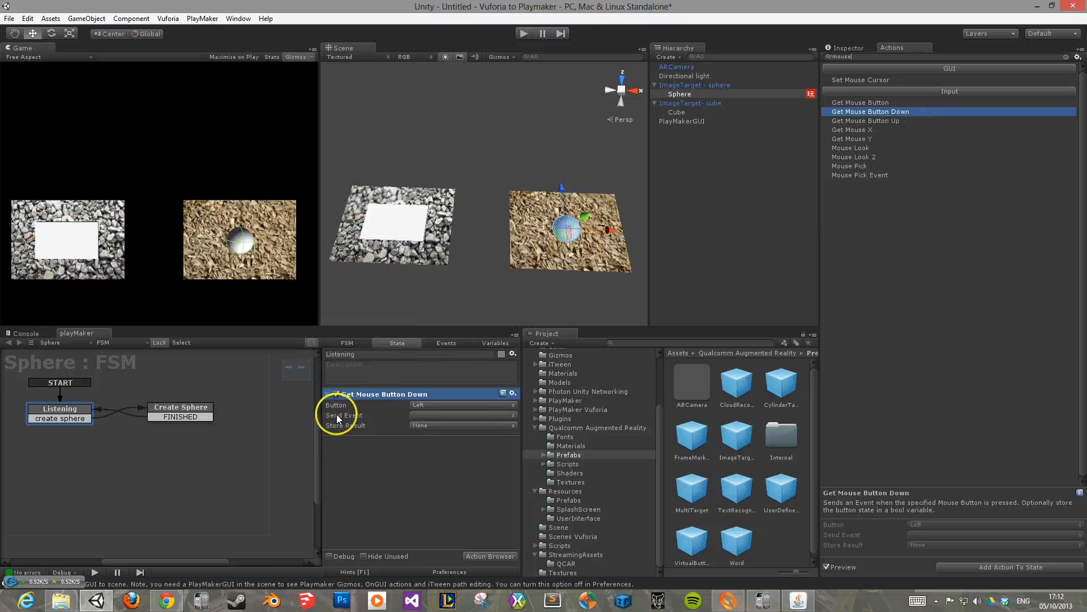
click(416, 407)
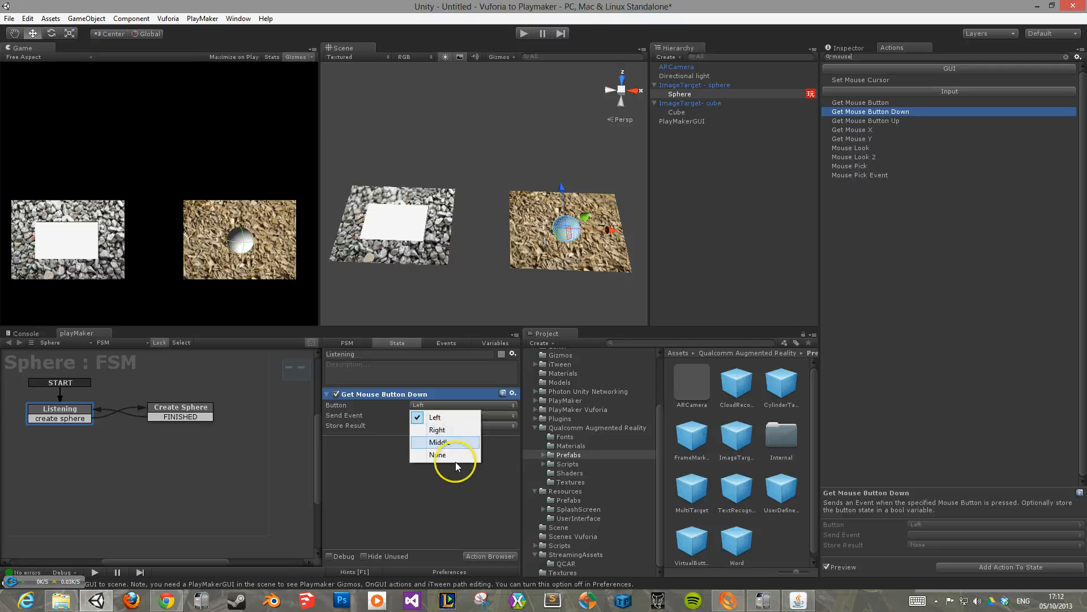
click(444, 493)
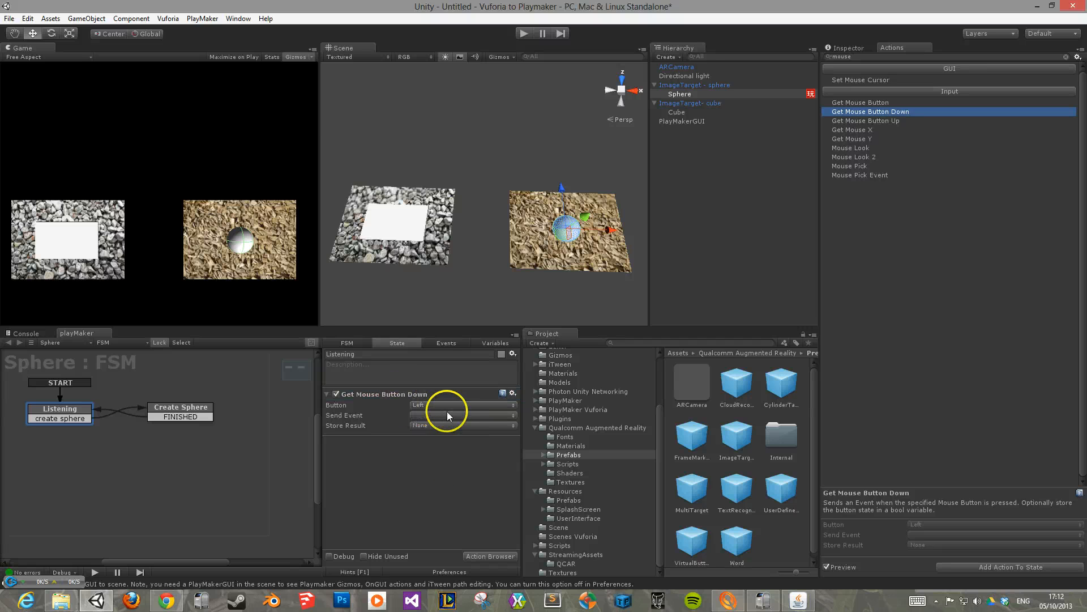
right_click(69, 406)
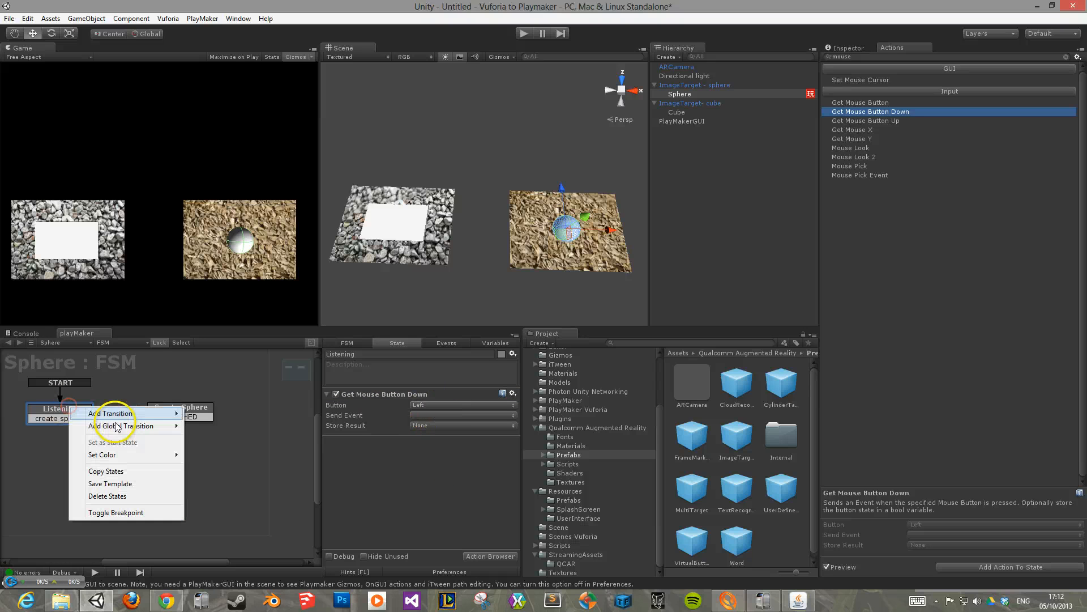
mouse_move(165, 413)
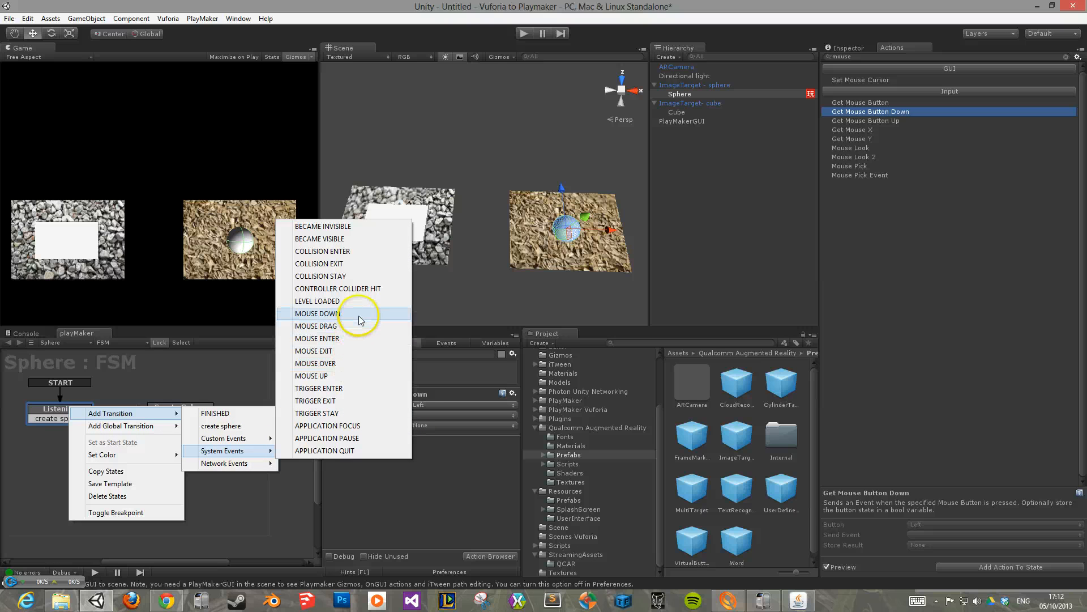
click(442, 495)
- Set the Send Event of the Listening state's Get Mouse Button Down action to "create sphere"
click(428, 416)
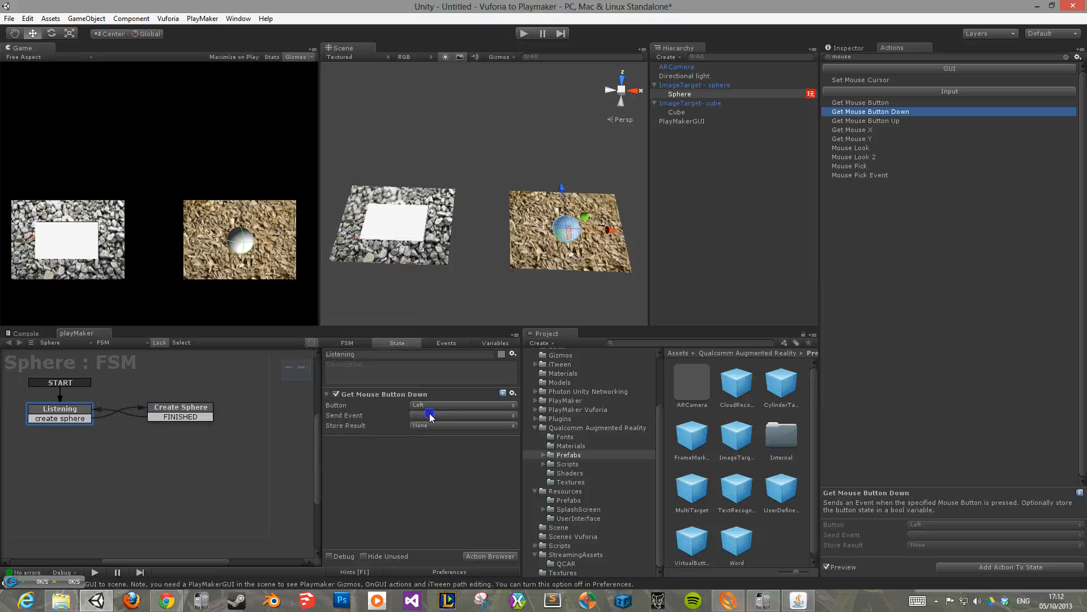
click(454, 448)
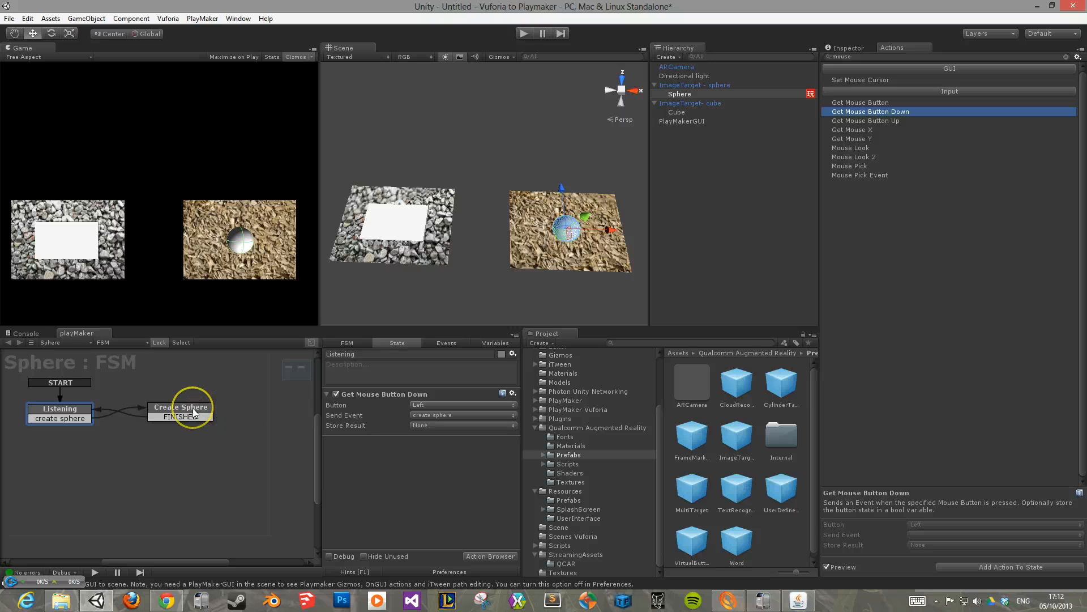
- Compare the actions of both states and delete the stray Get Mouse Button Down action from Create Sphere
drag(193, 412, 197, 413)
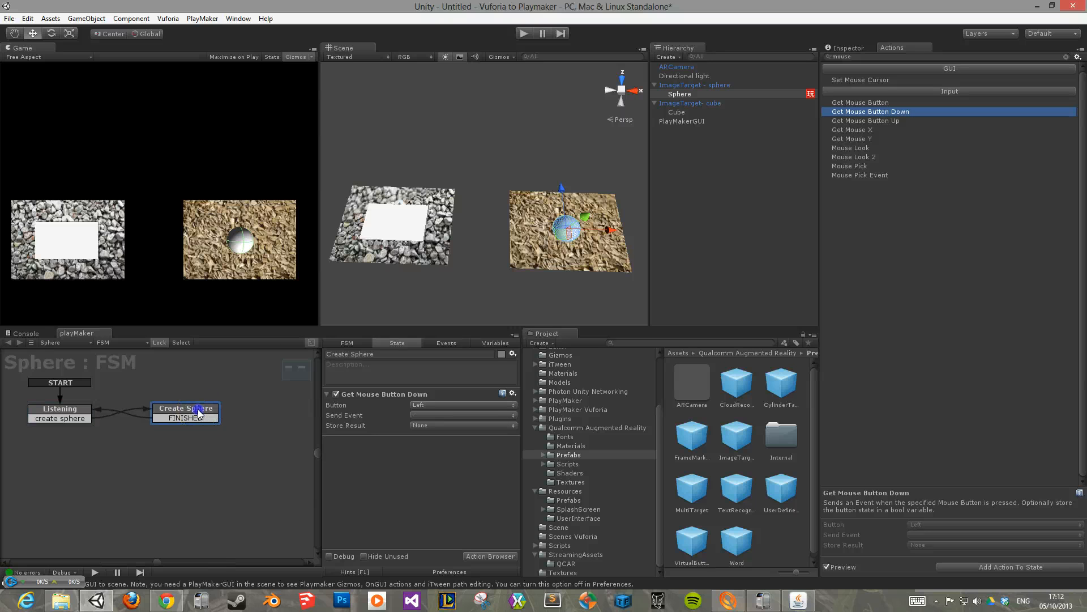
click(65, 407)
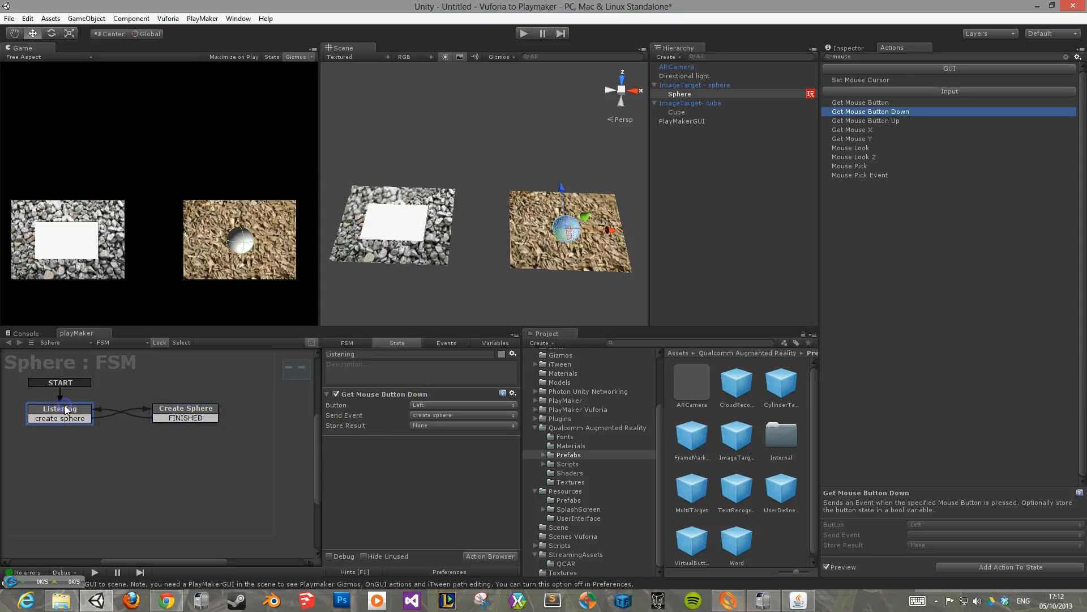
click(158, 412)
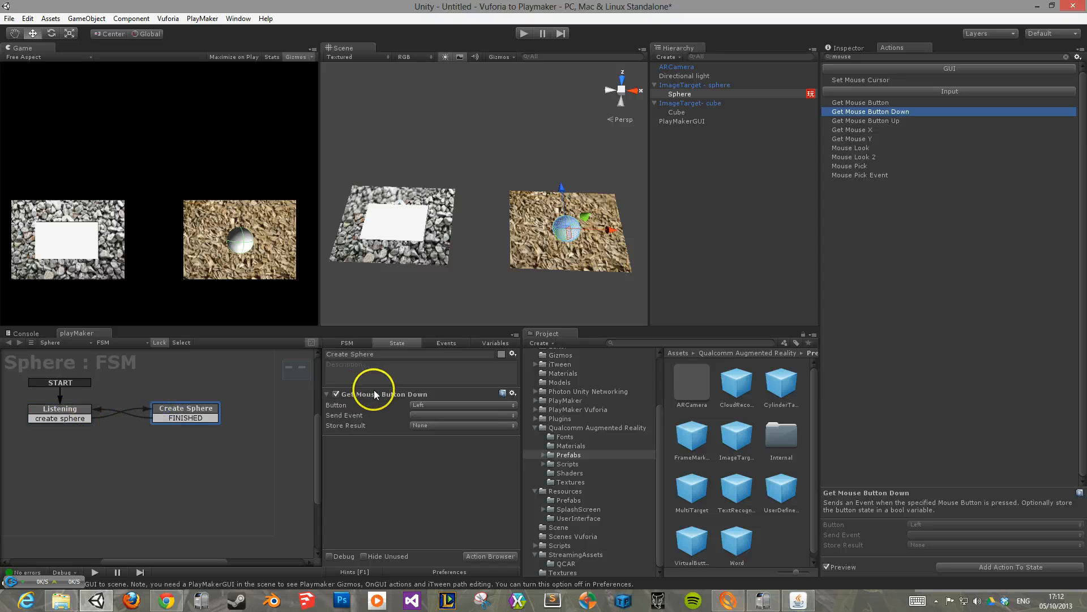
click(444, 394)
right_click(376, 394)
click(430, 528)
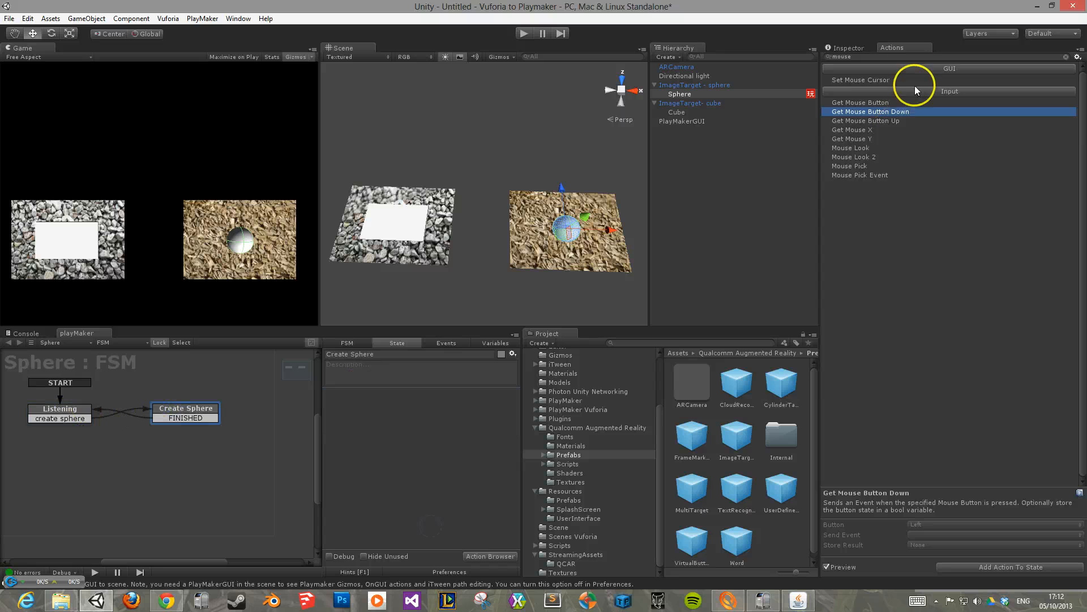
- Search the actions for "create" and add a Create Object action to the Create Sphere state
text(create)
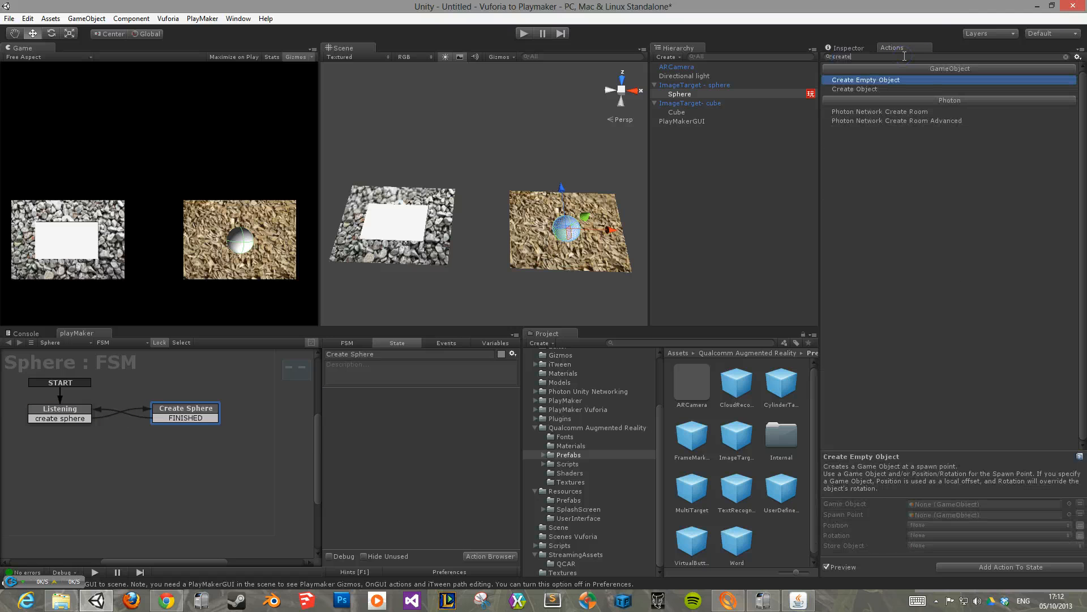
key(Down)
key(Return)
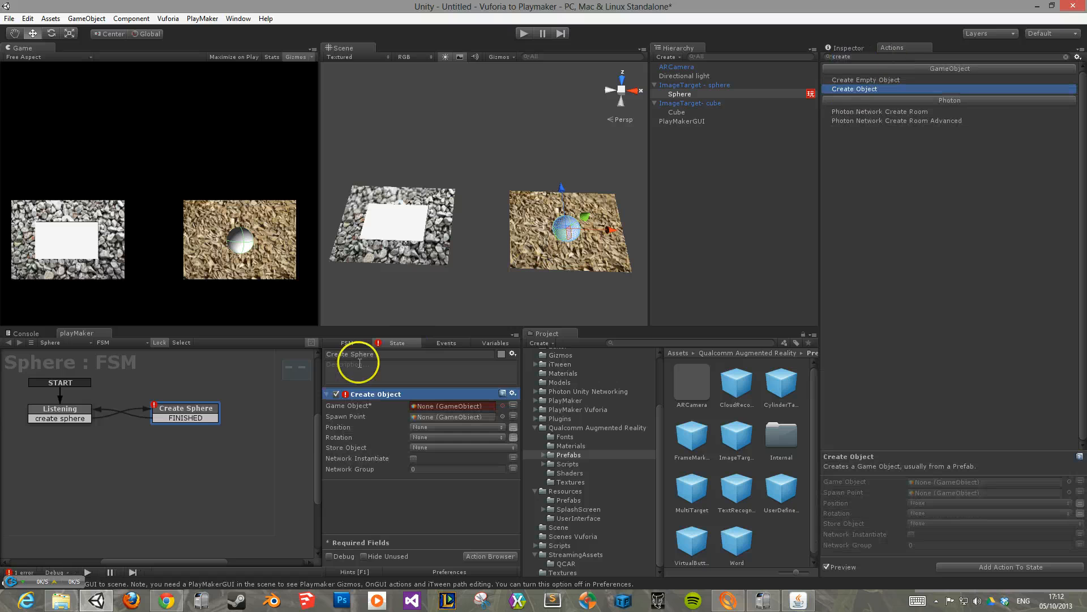
- Add a Set Parent action to the Create Sphere state and place it below the Create Object action
click(327, 393)
click(893, 58)
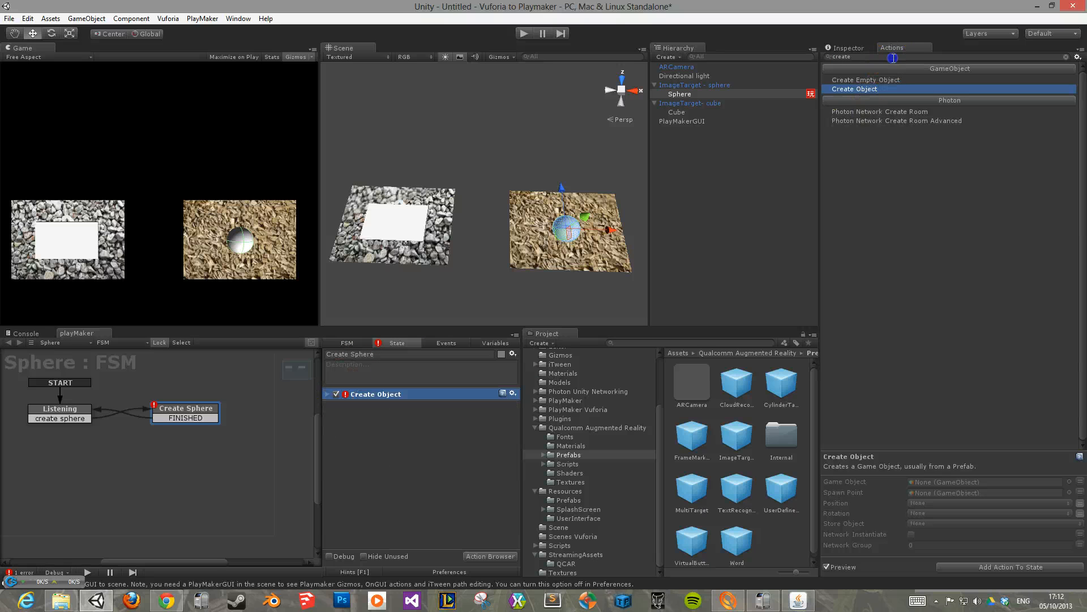
text(set pare)
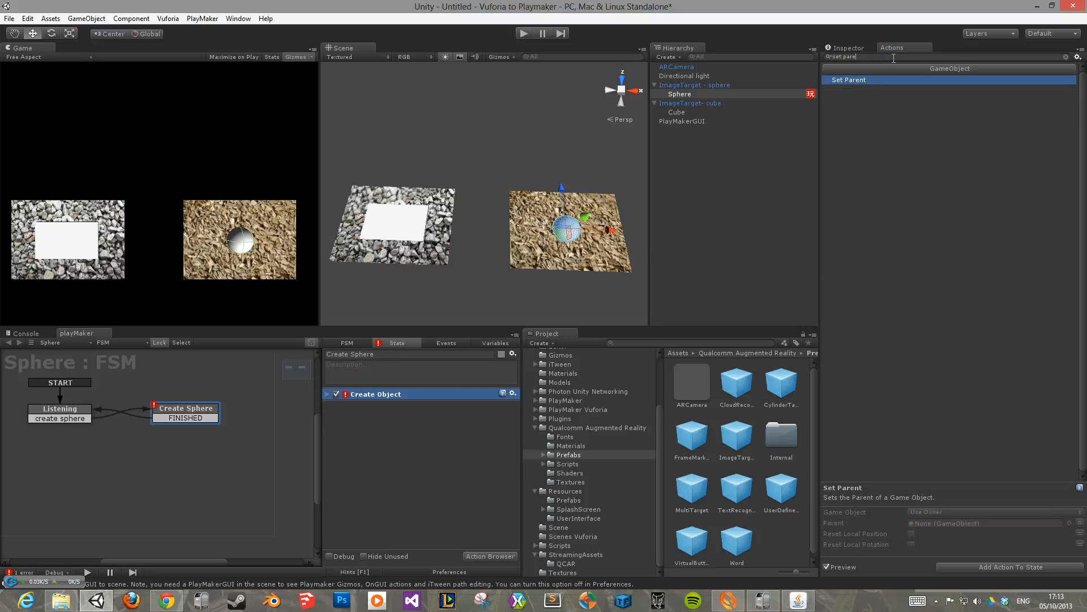
key(Return)
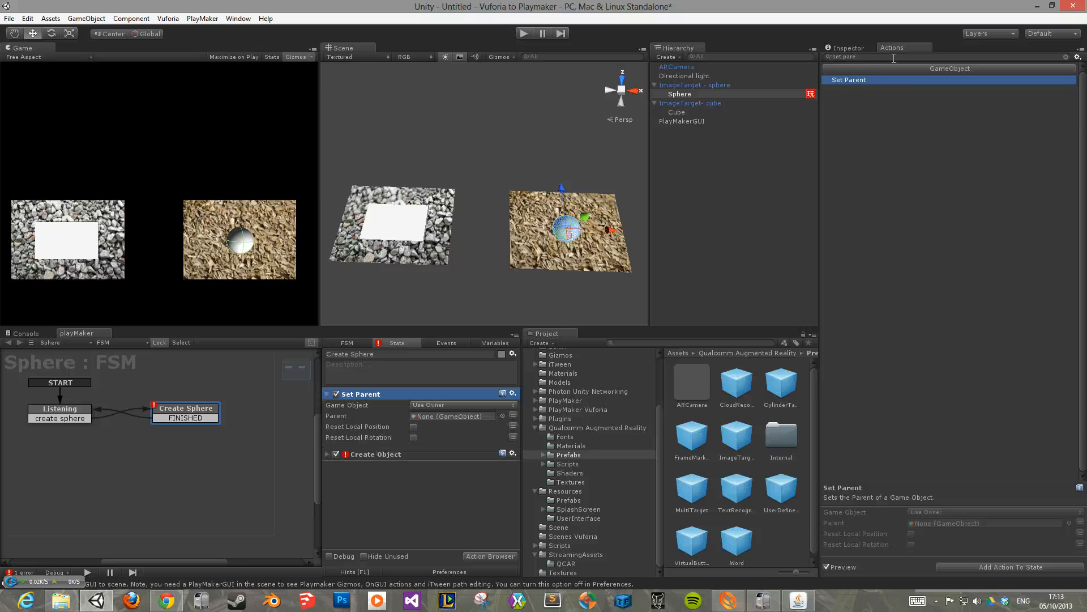
drag(389, 394, 385, 471)
click(328, 394)
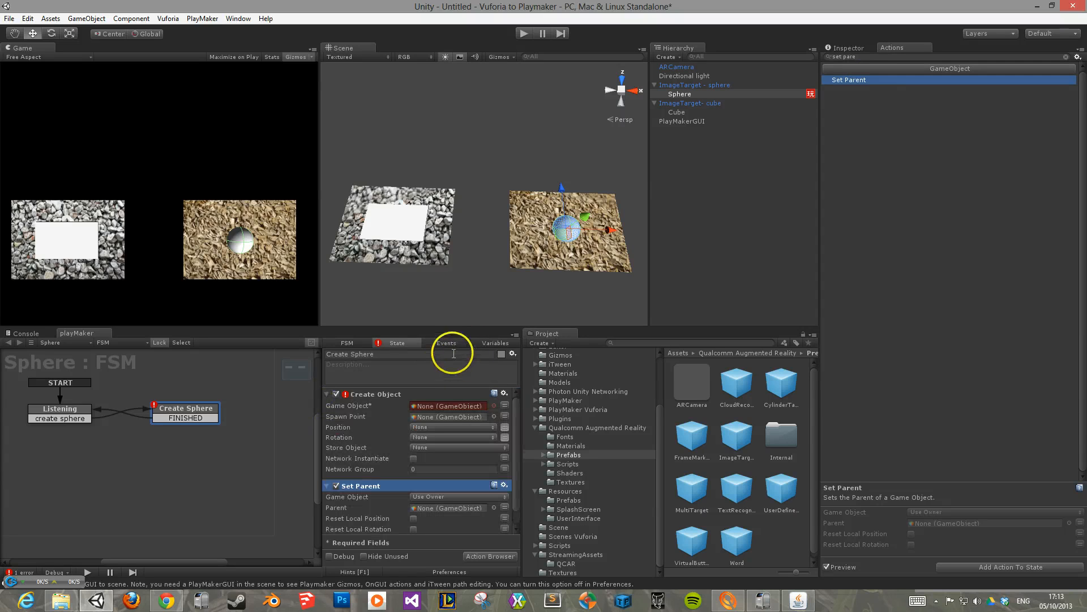
drag(456, 328, 461, 237)
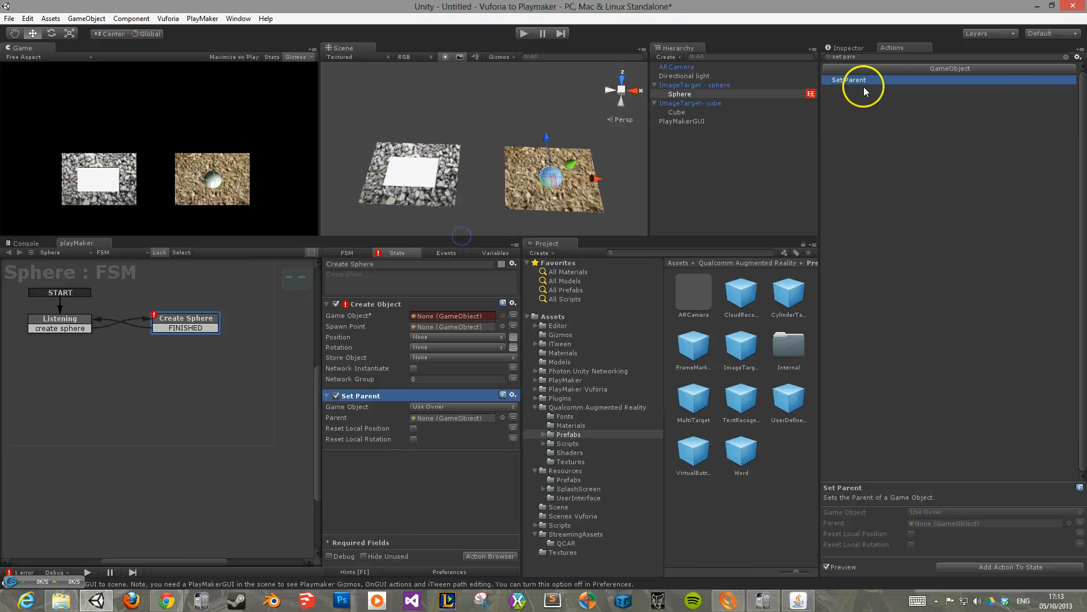
click(913, 54)
click(854, 56)
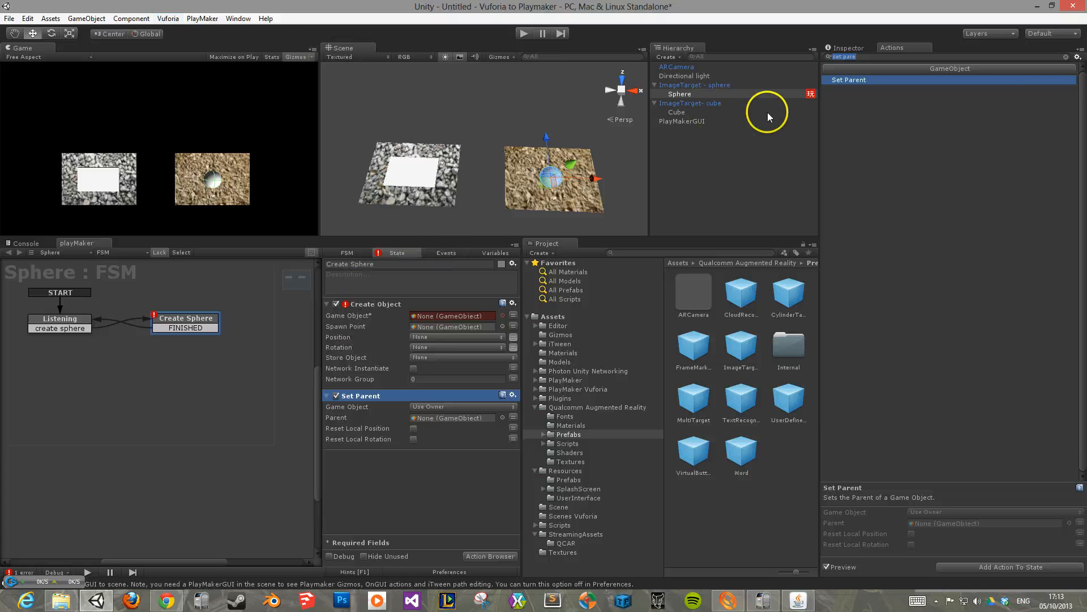
click(98, 19)
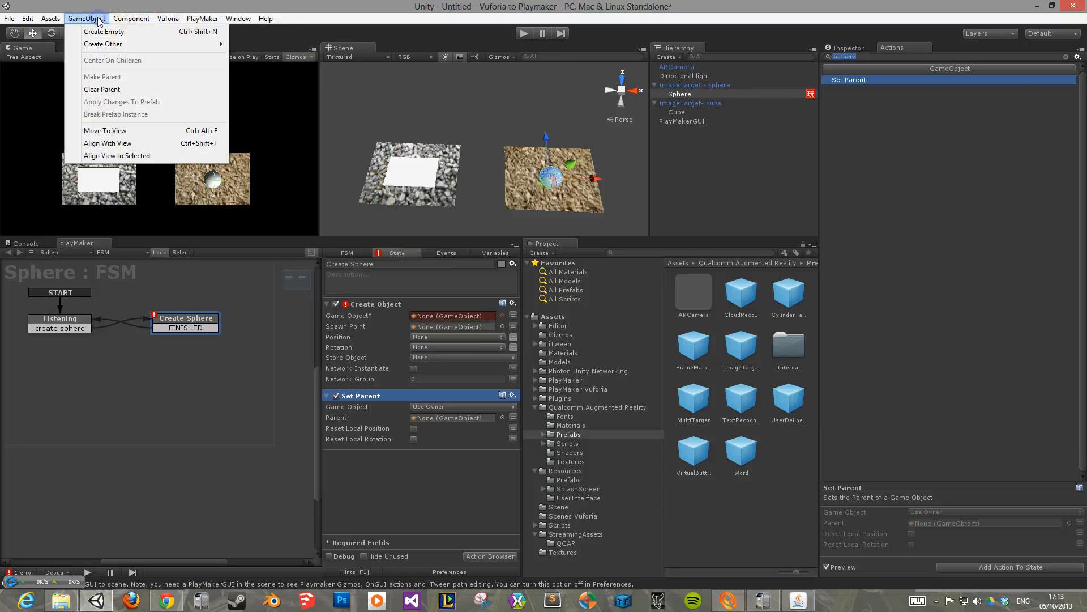
mouse_move(130, 44)
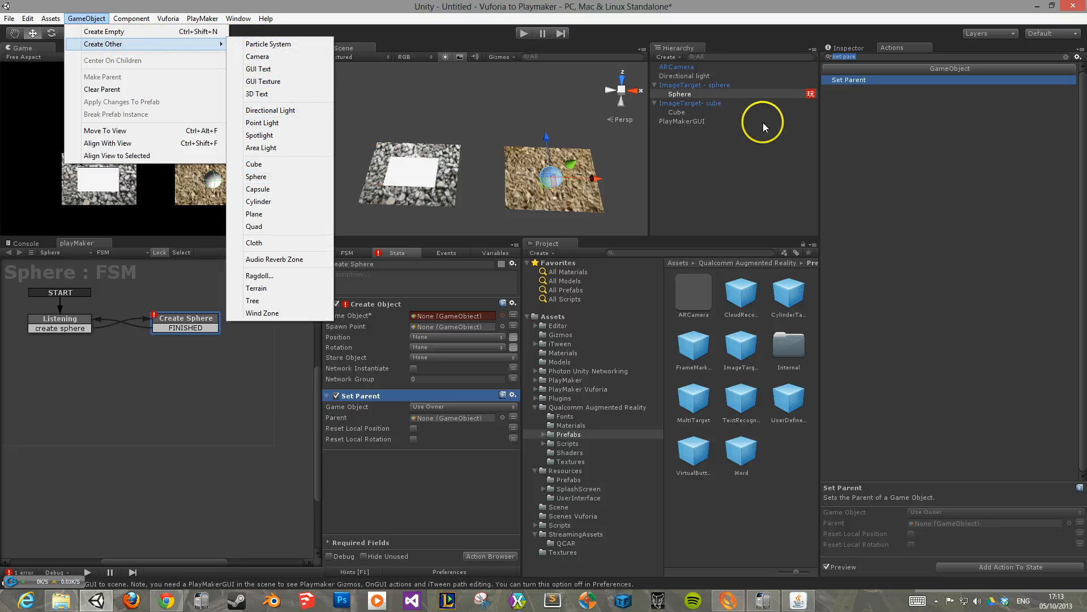
- Duplicate the Sphere under ImageTarget - sphere and move the copy along X to about 0.296
click(769, 96)
right_click(769, 97)
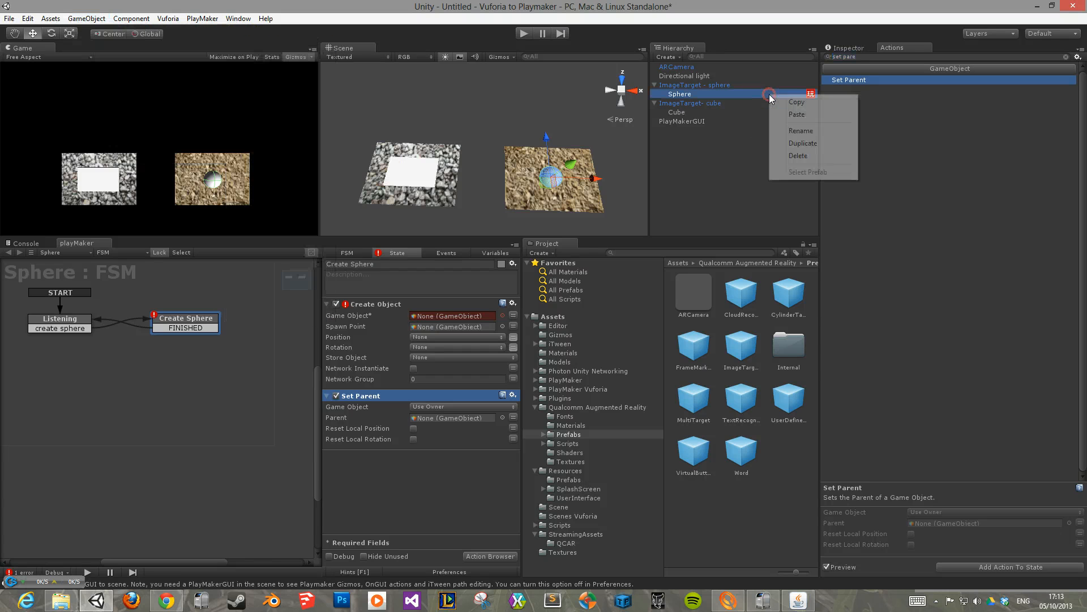
click(803, 143)
drag(594, 179, 623, 179)
- Remove the Play Maker FSM component from the duplicated sphere
click(843, 49)
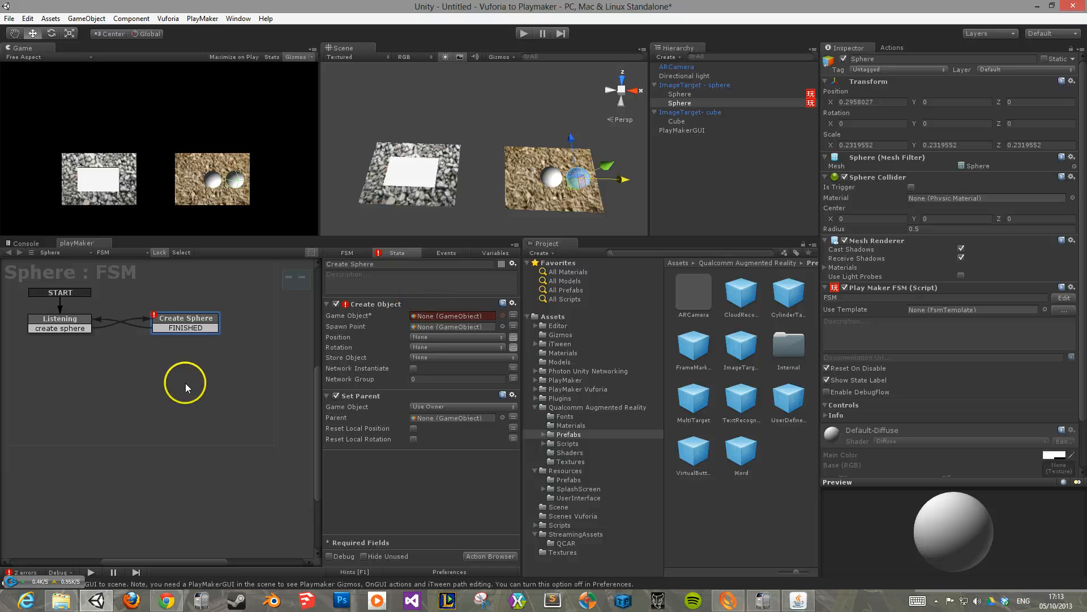
right_click(932, 287)
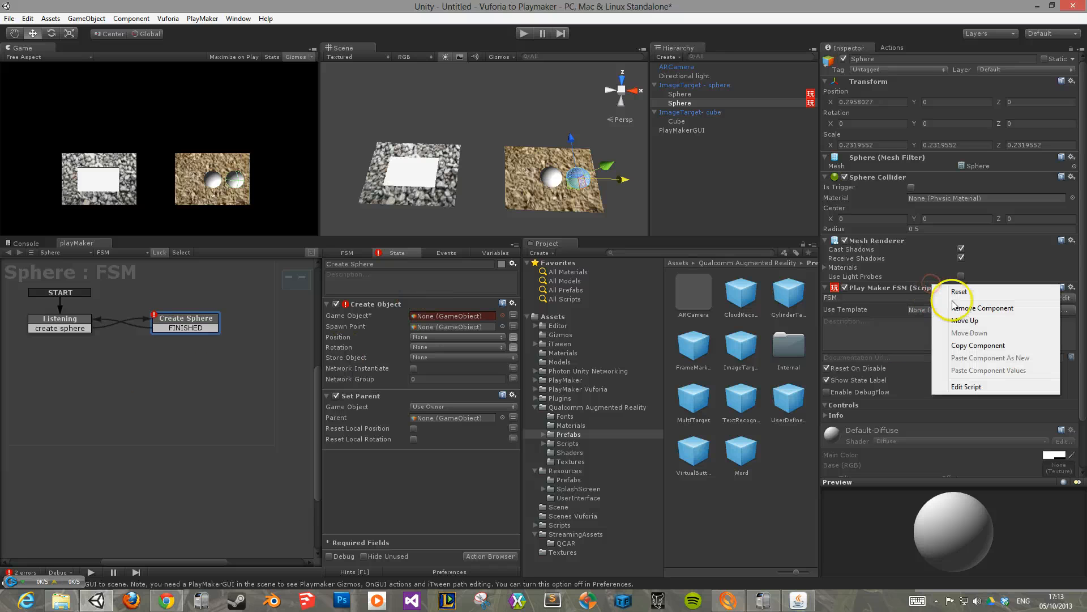
click(963, 307)
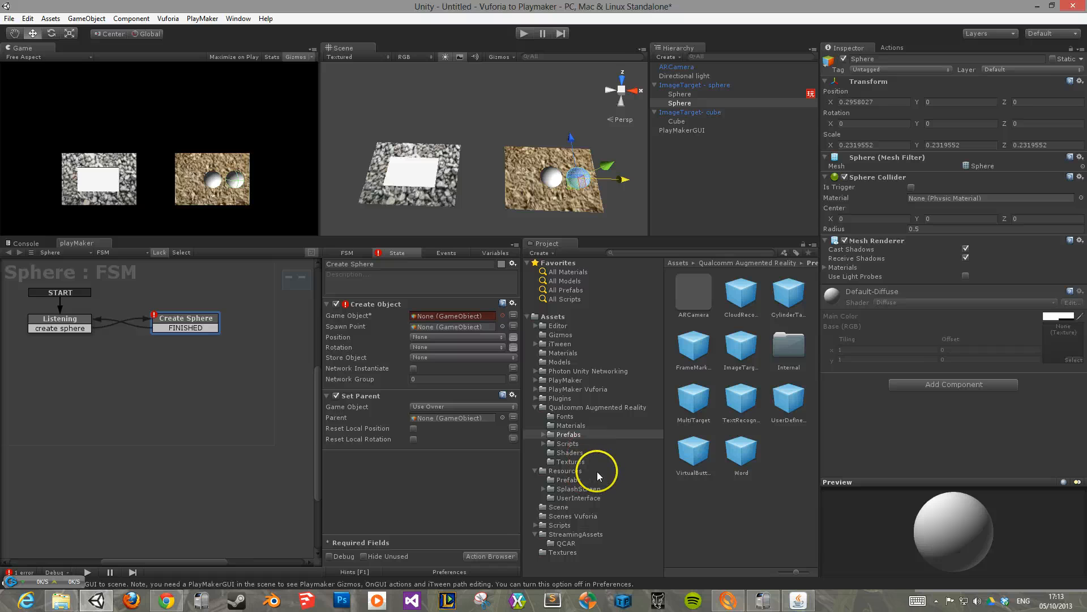
- Save the duplicated sphere as the prefab "Sphere-prefab" in Resources/Prefabs and delete its instance from the scene
click(584, 480)
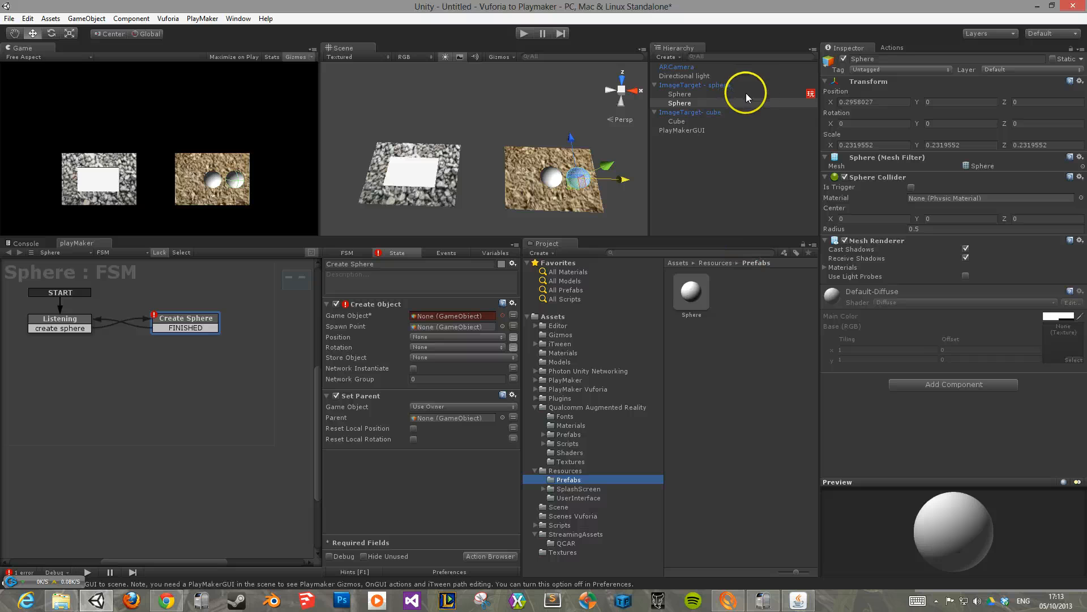
click(952, 55)
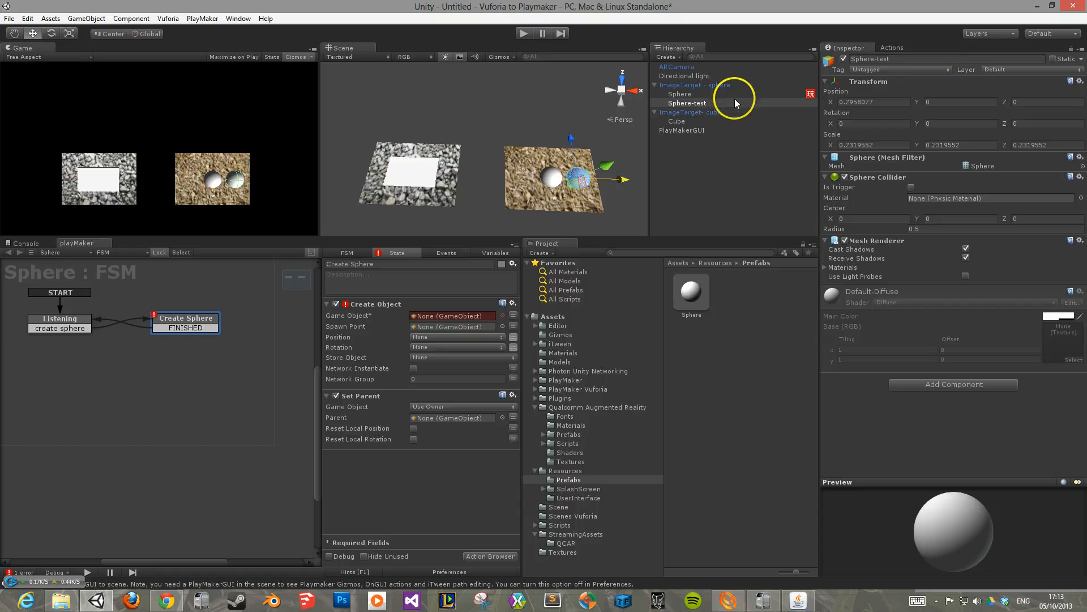
double_click(940, 59)
drag(759, 102, 752, 304)
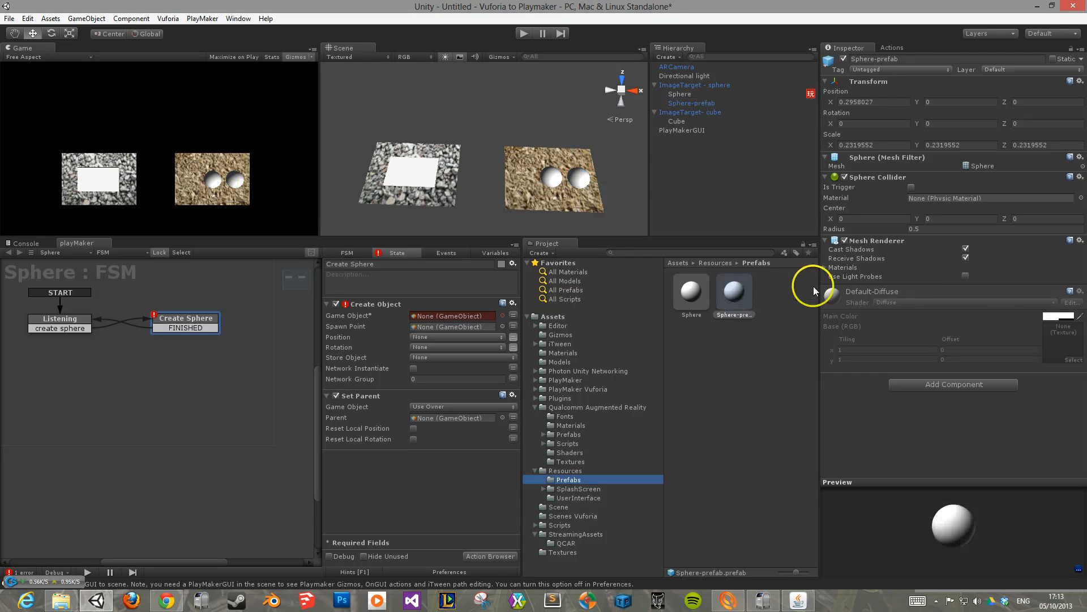
right_click(705, 104)
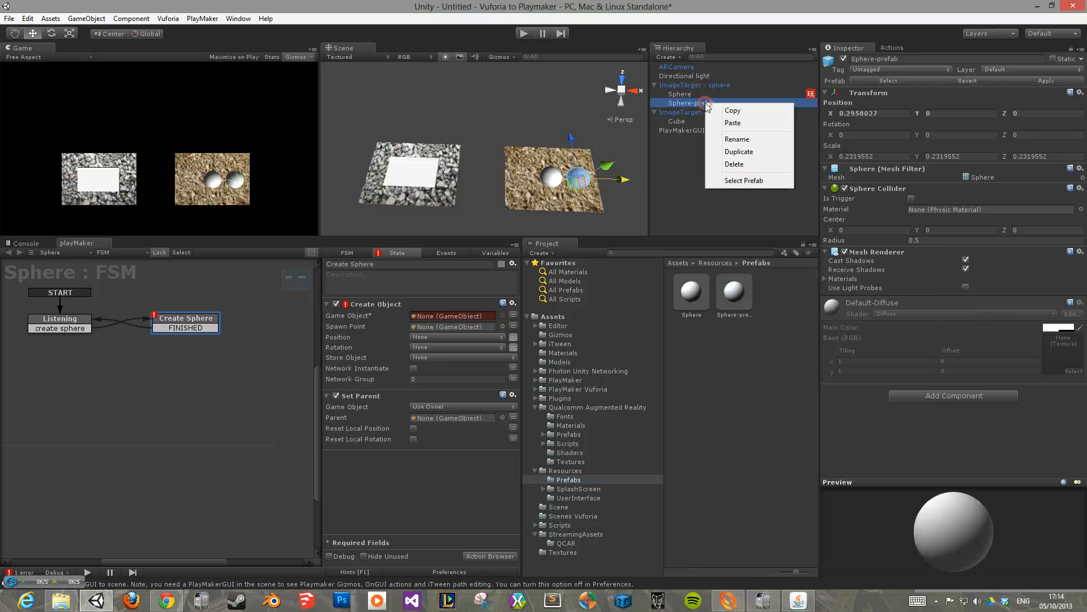
click(752, 164)
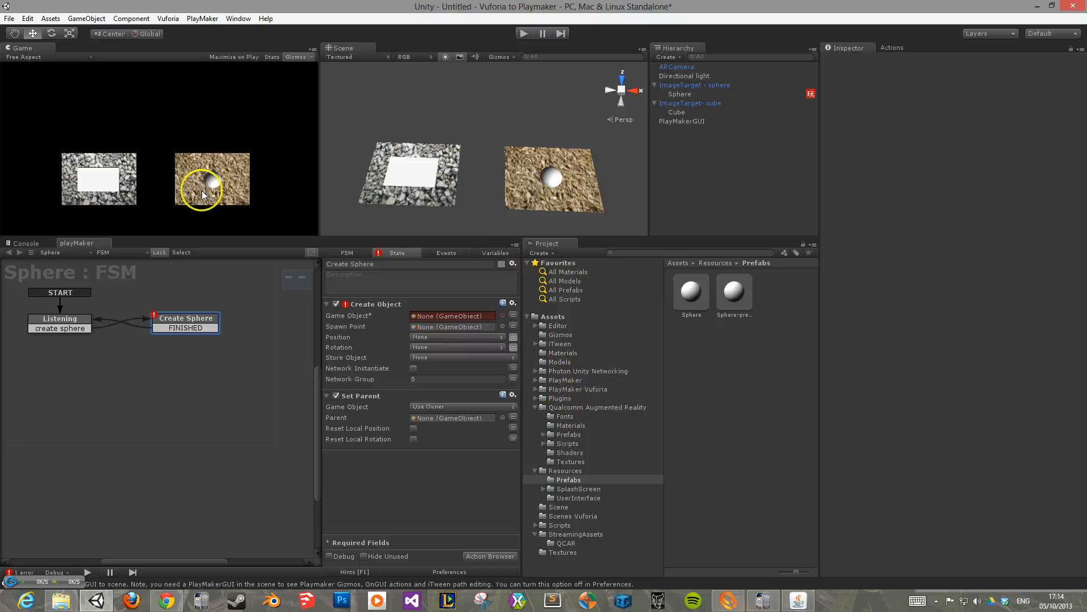
- Set the Create Object action's Game Object to Sphere-prefab and its Spawn Point to the scene's Sphere
click(209, 321)
drag(210, 321, 220, 325)
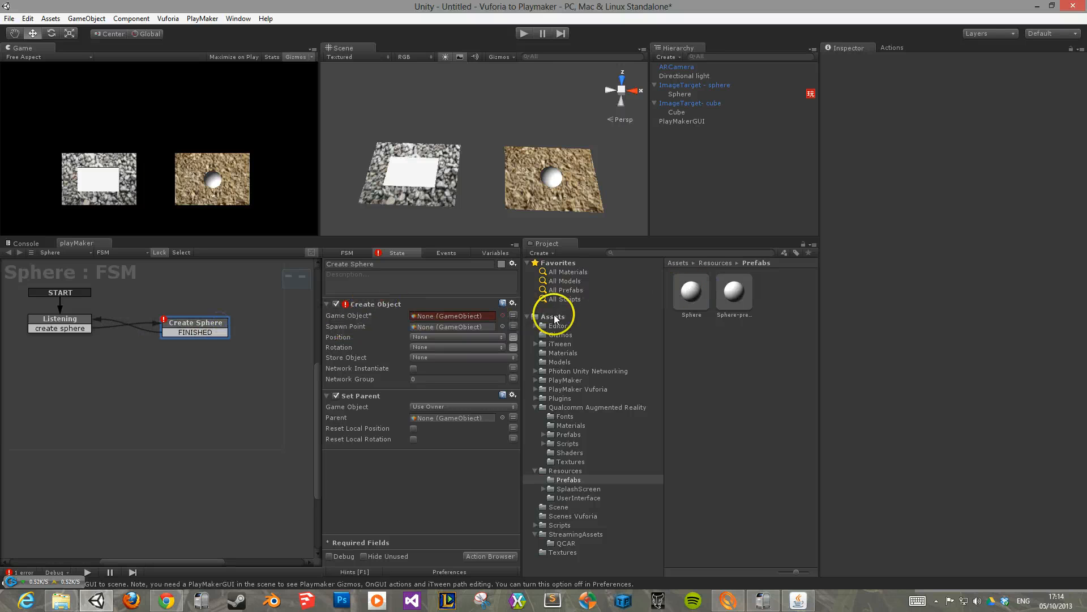
drag(734, 290, 462, 317)
drag(689, 97, 448, 326)
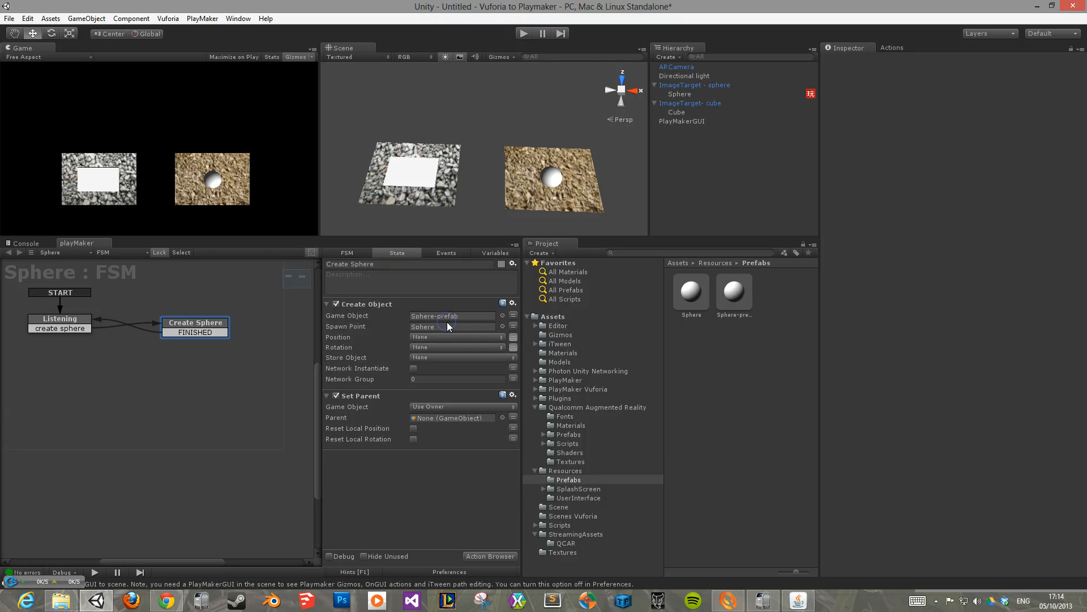
- Switch the Set Parent action's Game Object from the owner to Specify Game Object
click(435, 418)
click(449, 406)
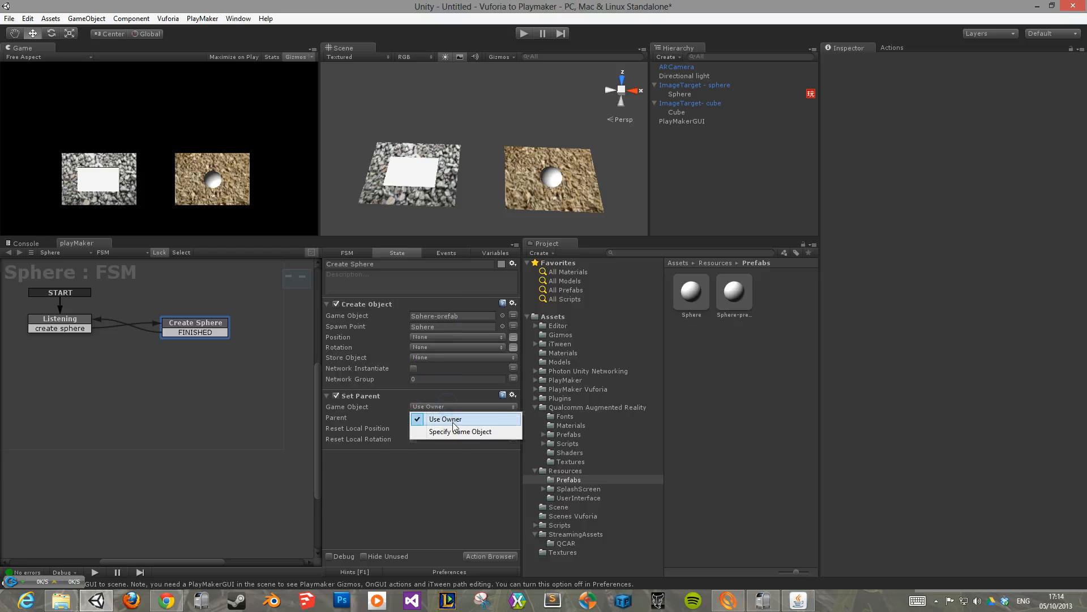
click(439, 431)
- Create a GameObject variable named "Sphere created" in the sphere's FSM
click(423, 336)
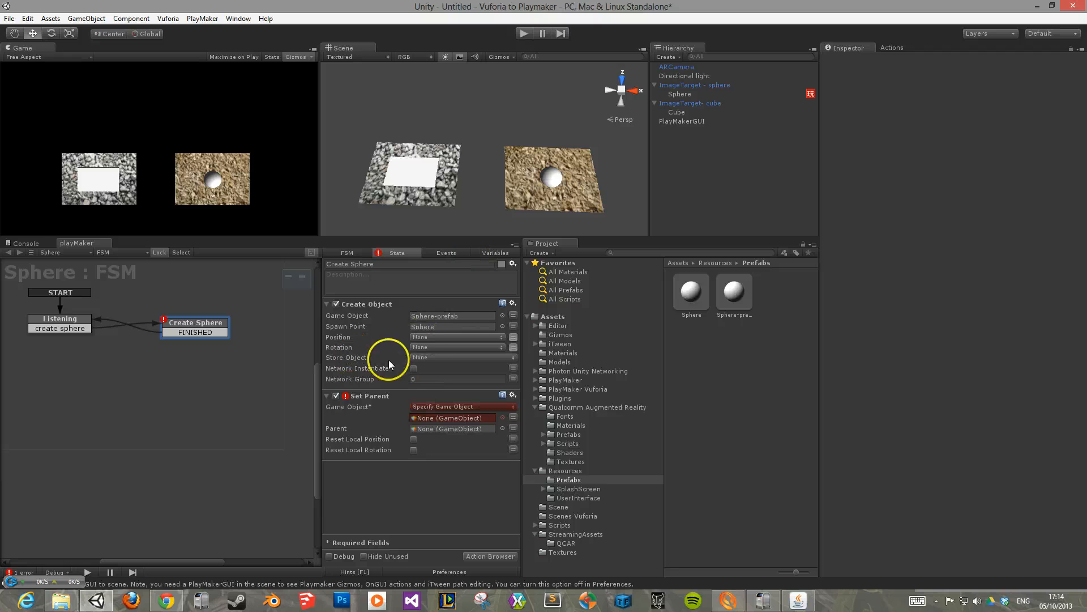
click(429, 358)
click(459, 317)
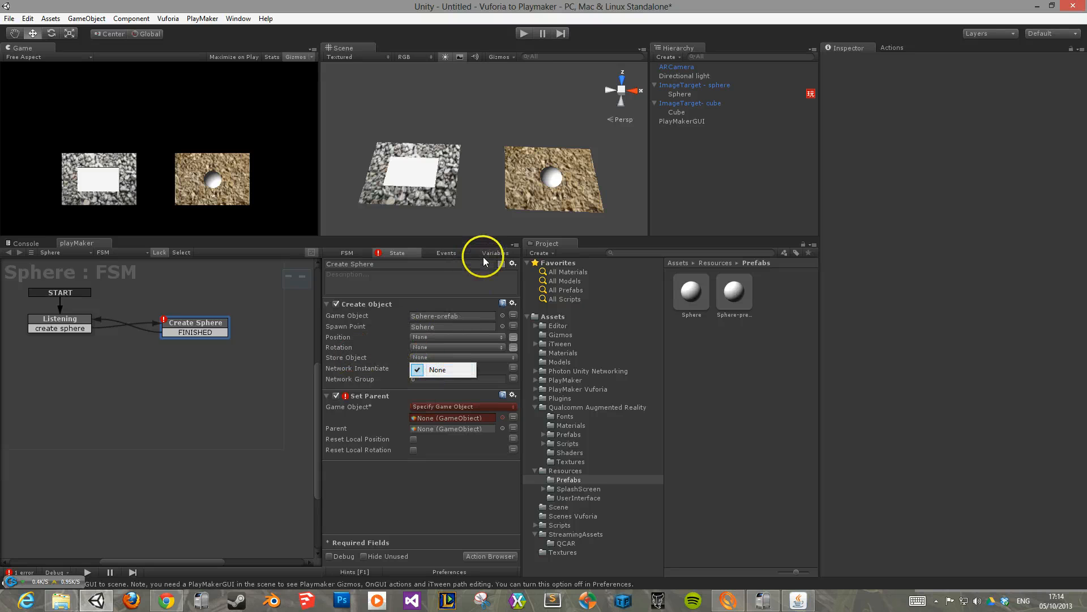
click(484, 255)
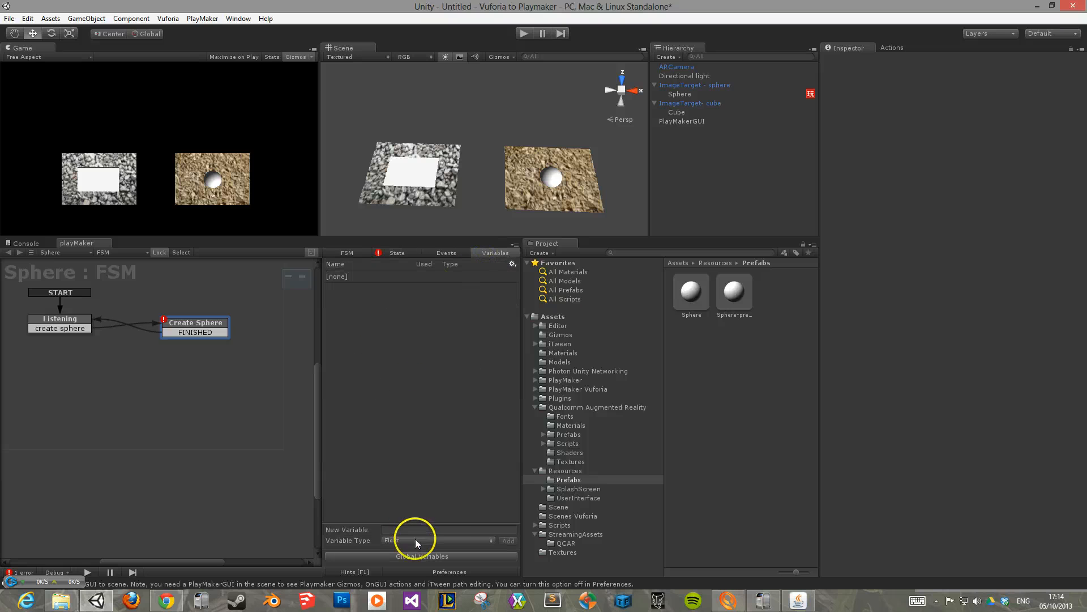
click(417, 543)
click(433, 413)
click(417, 529)
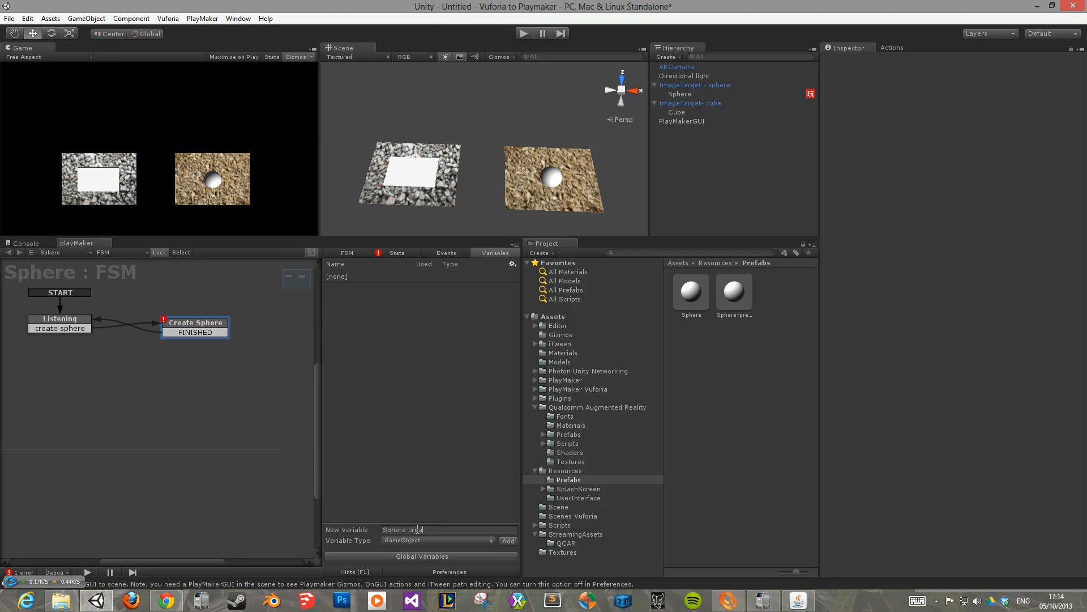
key(Return)
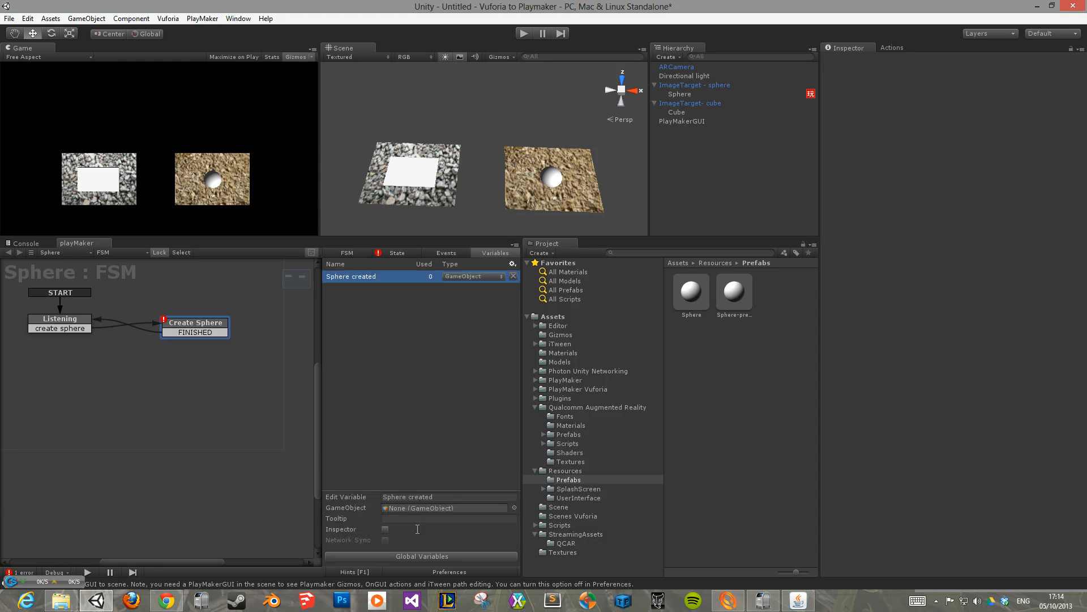
- Store the object made by the Create Object action in the "Sphere created" variable
click(404, 256)
click(432, 357)
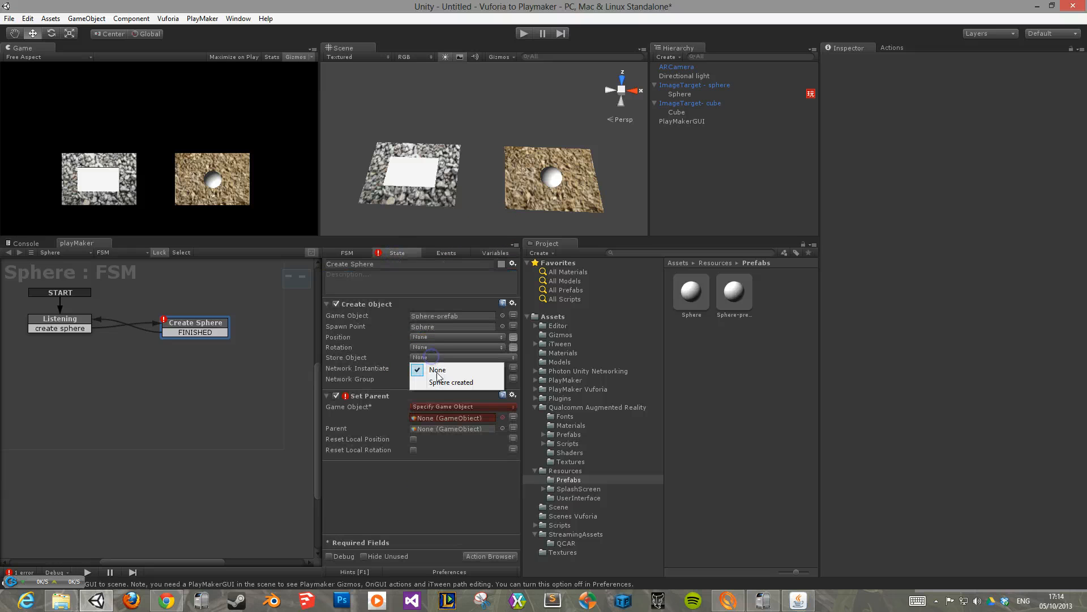
click(441, 381)
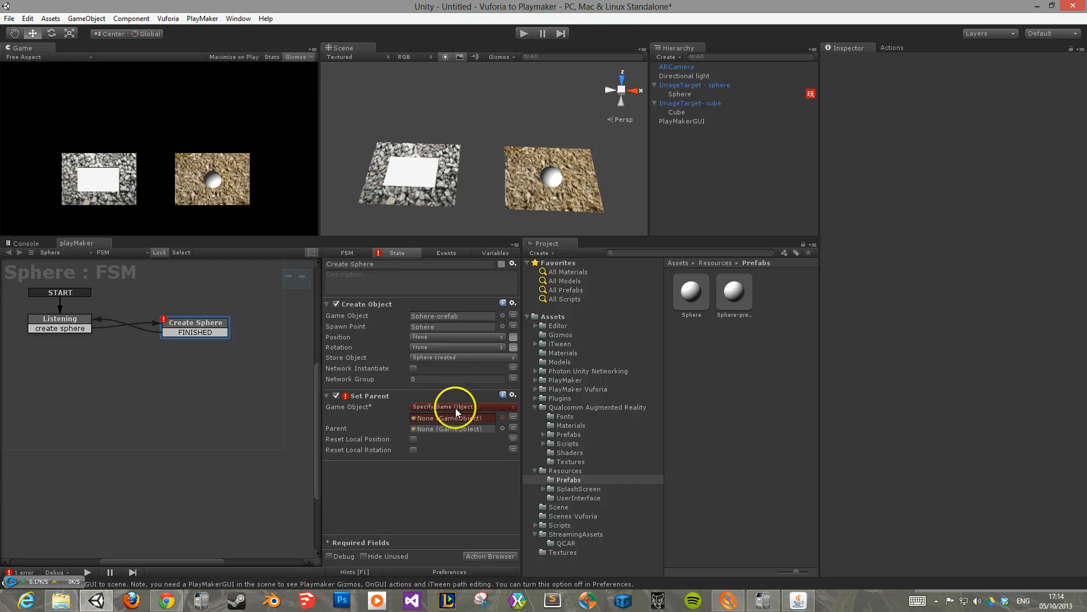
- Set the Set Parent action's Game Object to the "Sphere created" variable and its Parent to ImageTarget- cube
click(512, 417)
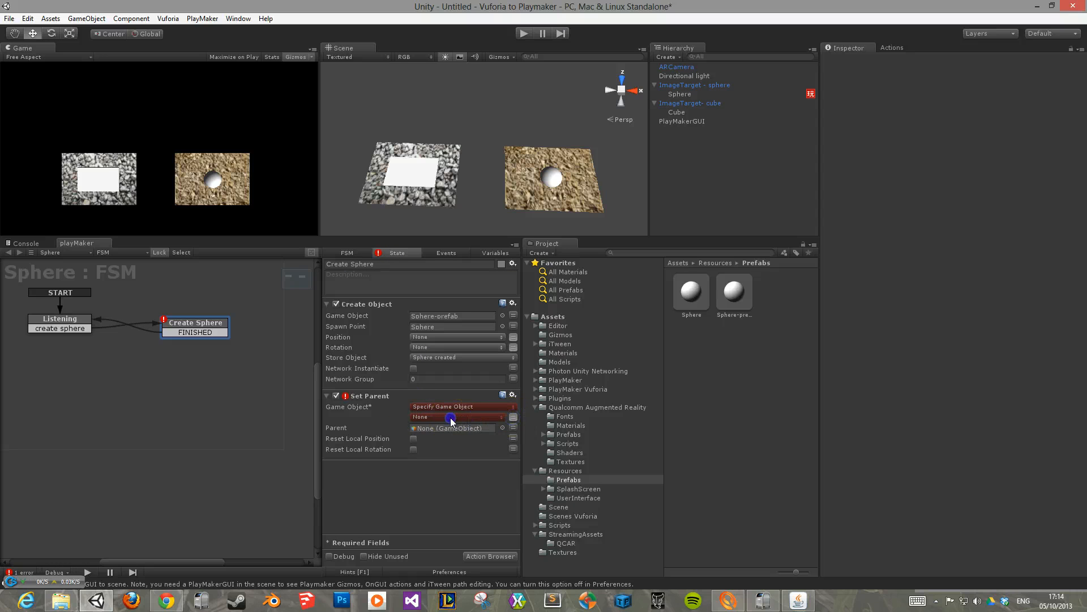
click(453, 417)
click(450, 440)
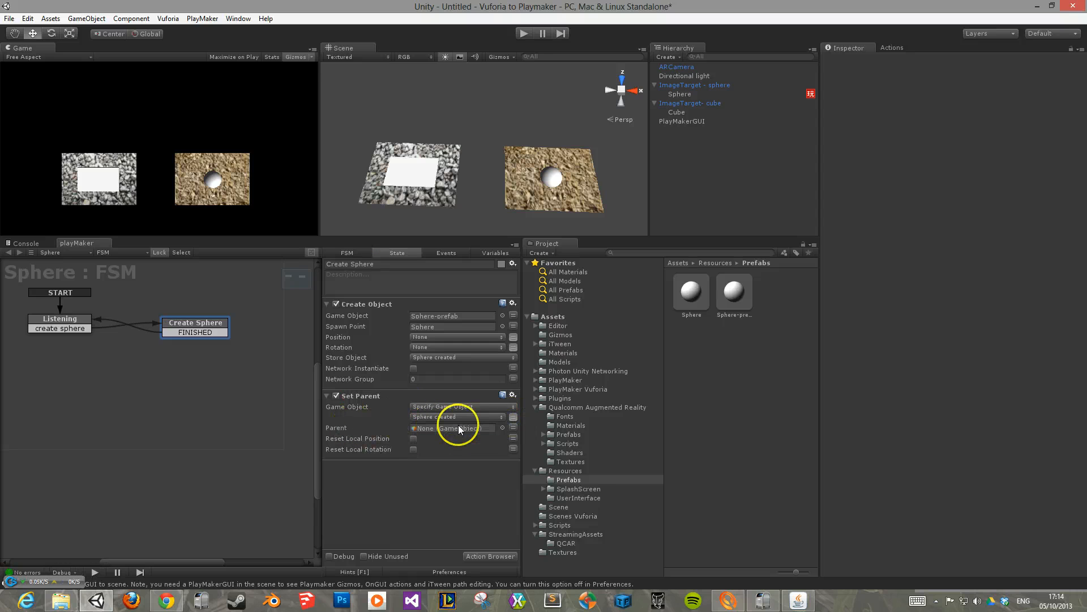
drag(688, 108, 459, 432)
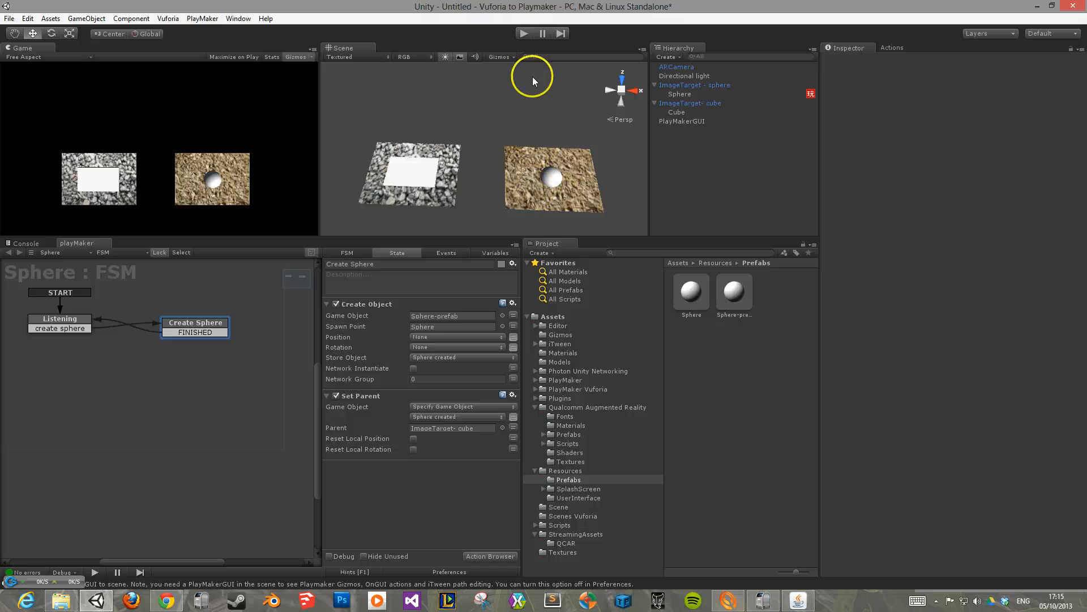
- Play the scene, create a sphere copy in the Game view, inspect the new clone and stop playback
click(525, 35)
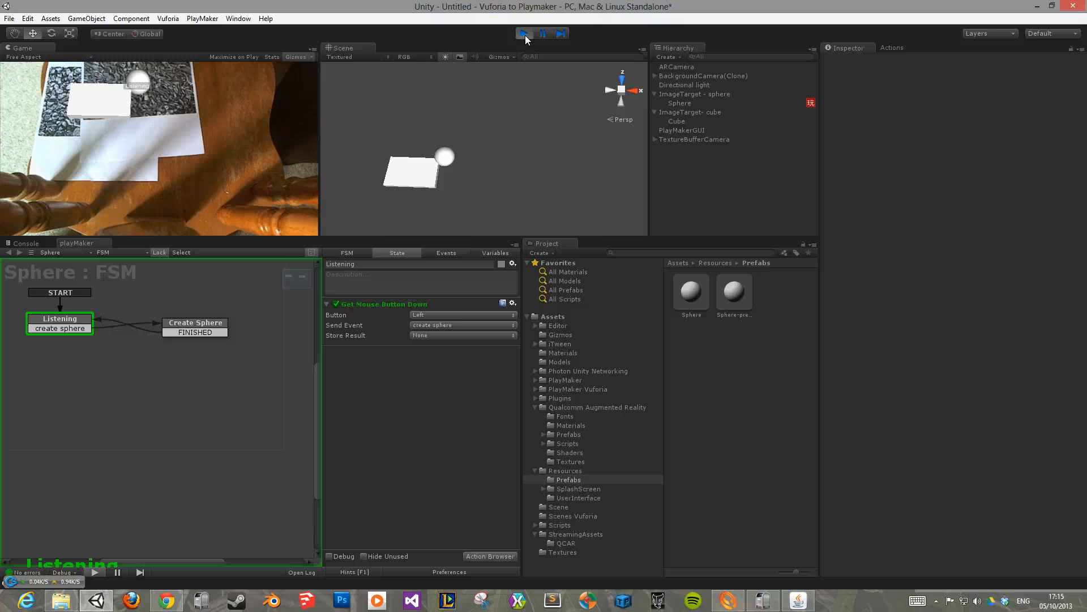
click(145, 68)
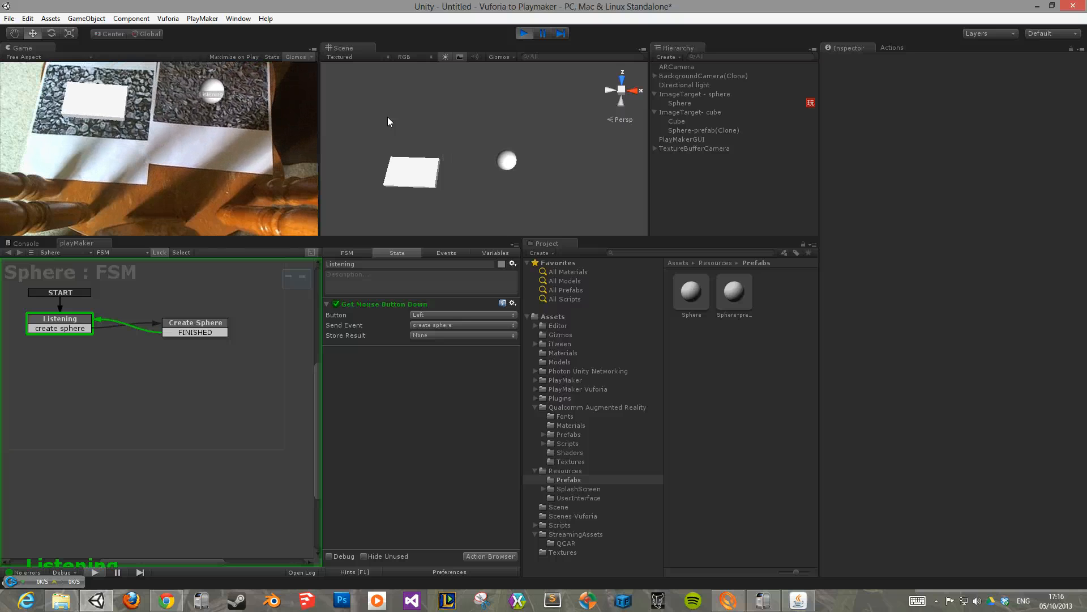
click(691, 130)
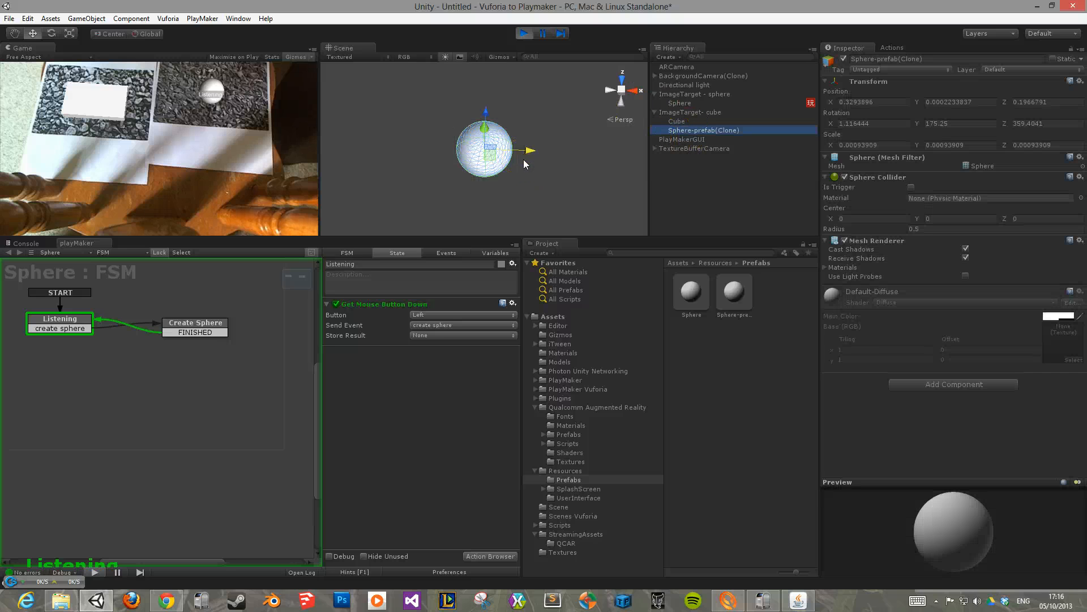
click(525, 34)
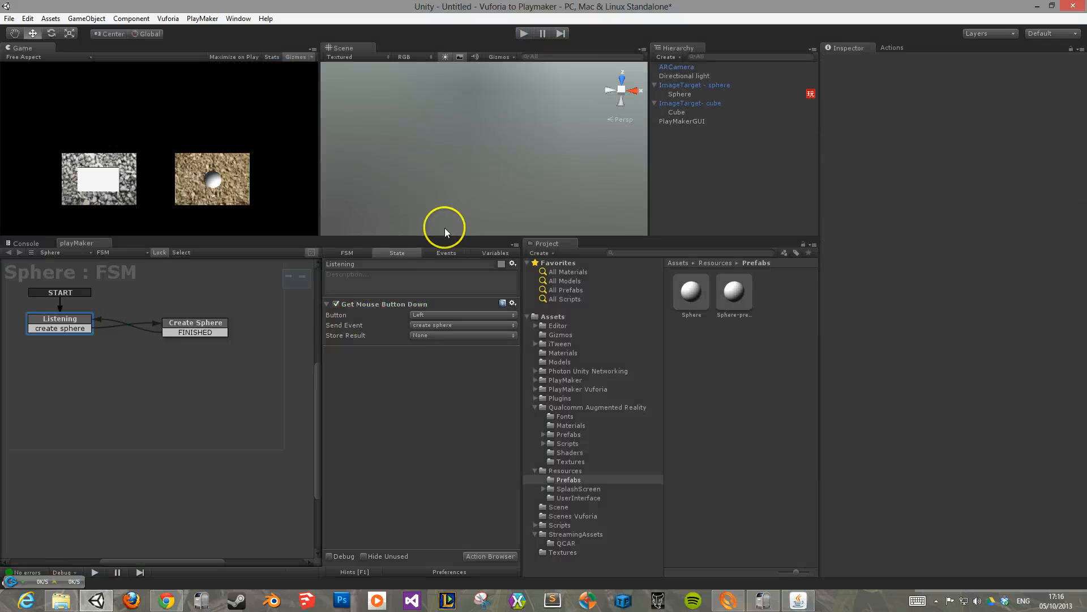
- Review the Create Sphere state's actions and compare the Scale of Sphere-prefab with that of the scene's Sphere
click(191, 324)
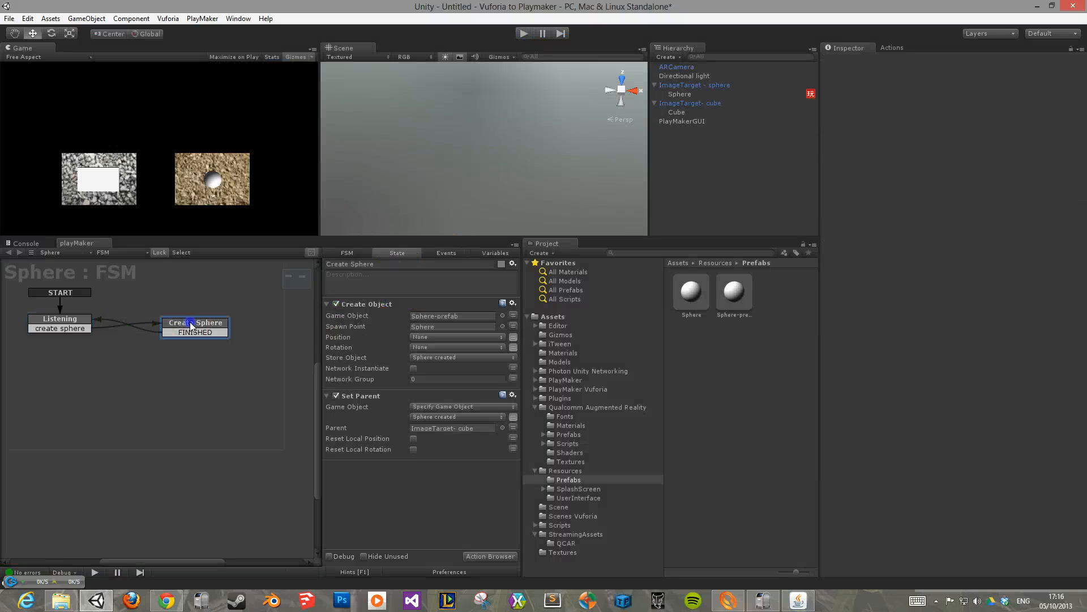
drag(190, 326, 192, 313)
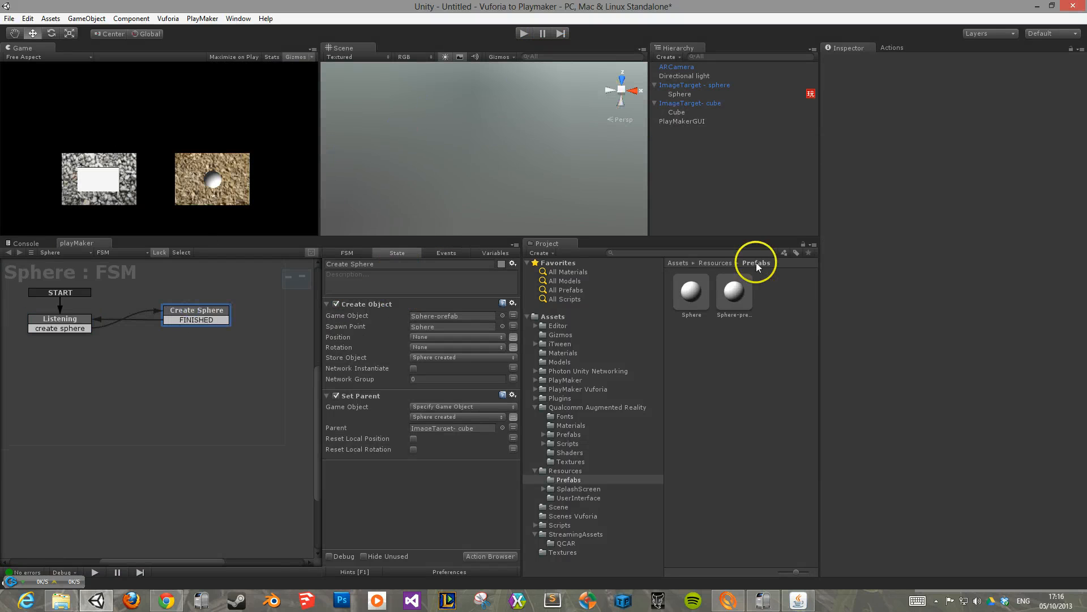
click(735, 291)
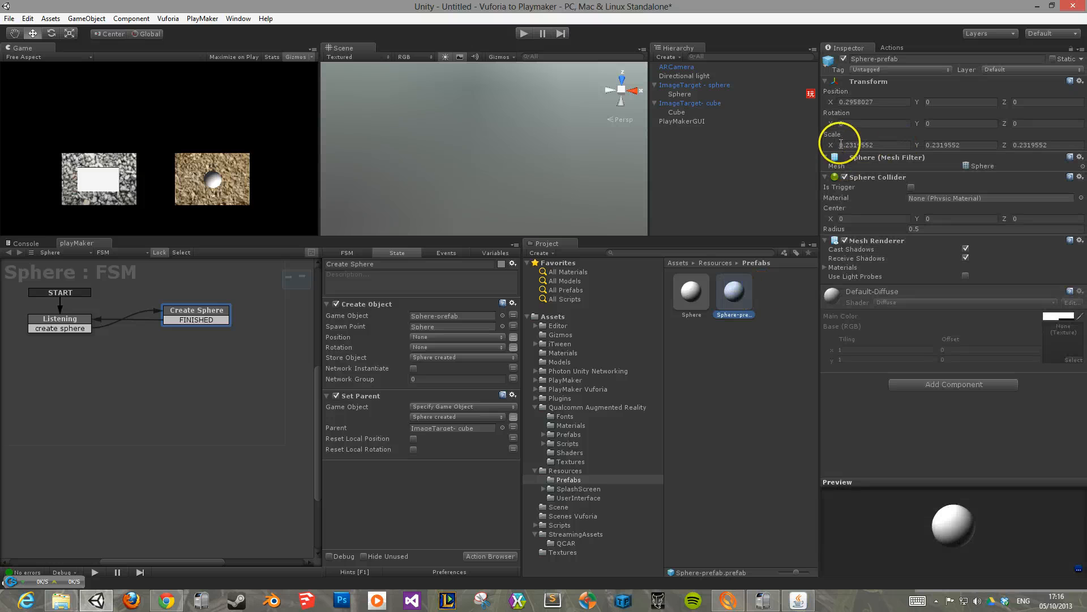
click(684, 94)
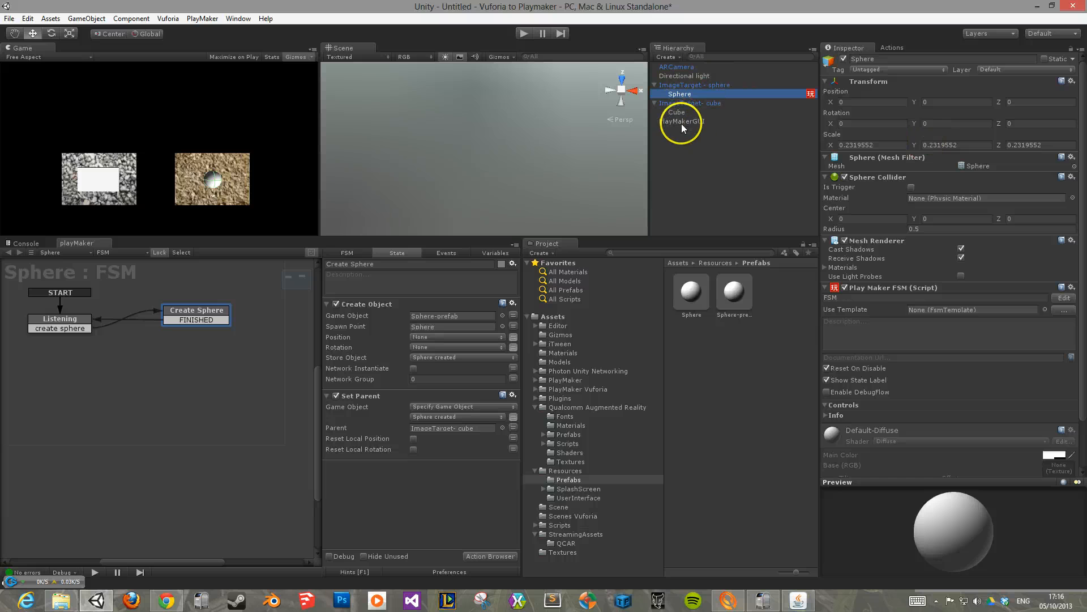
- Play the scene, create a sphere copy, compare the clone's Scale with Sphere-prefab and ImageTarget- cube, and stop playback
click(524, 33)
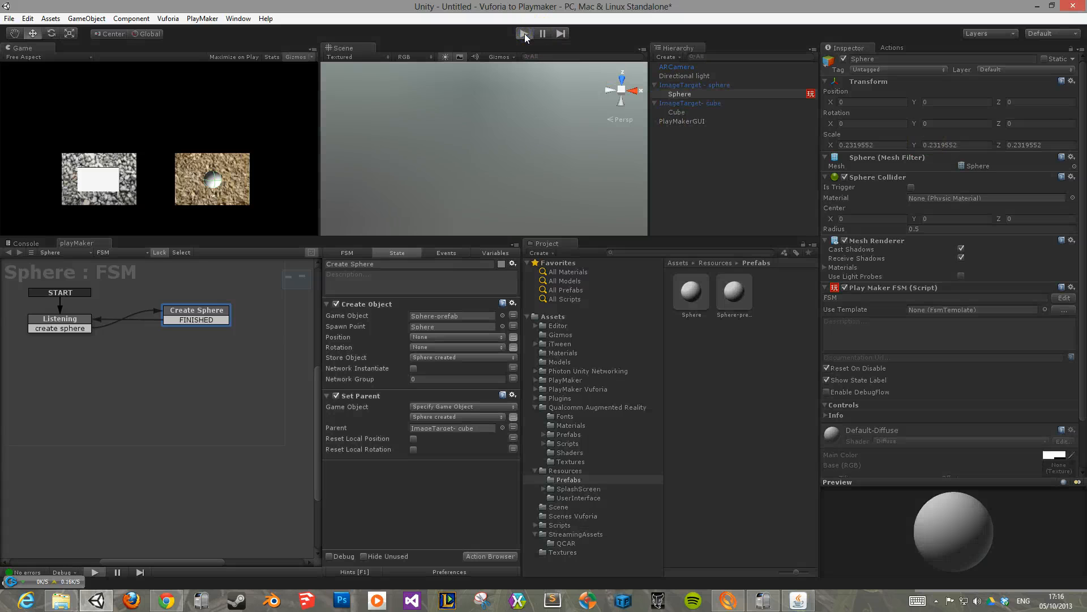
click(215, 93)
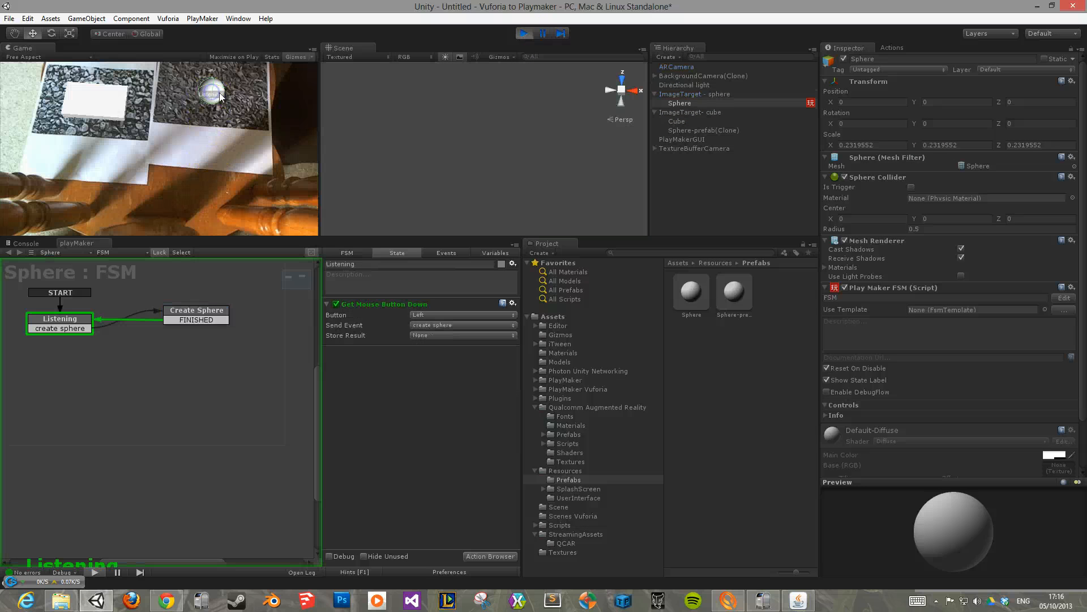
click(682, 130)
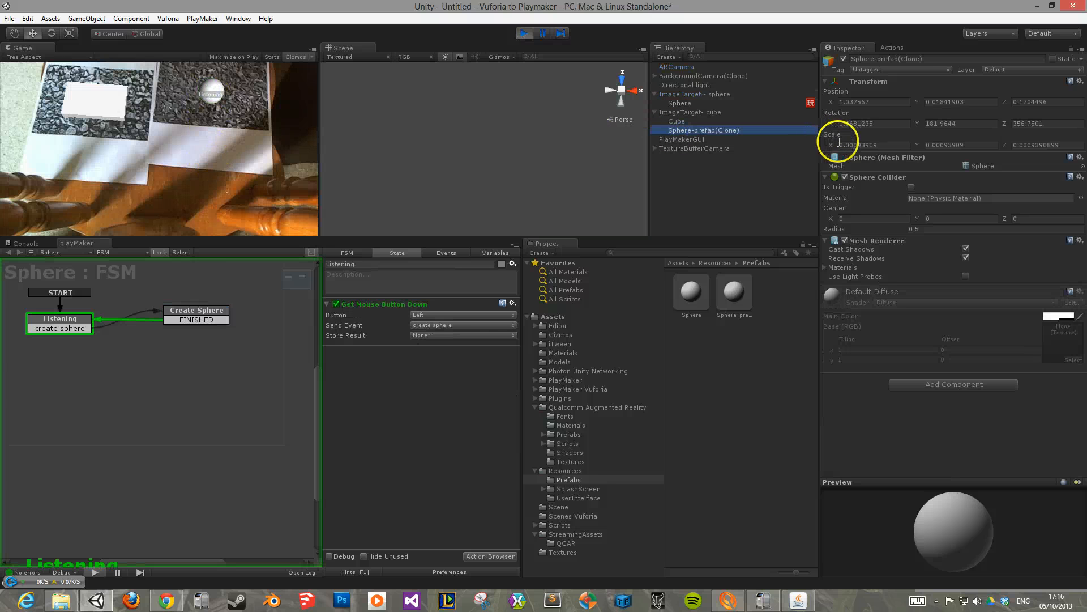
click(735, 294)
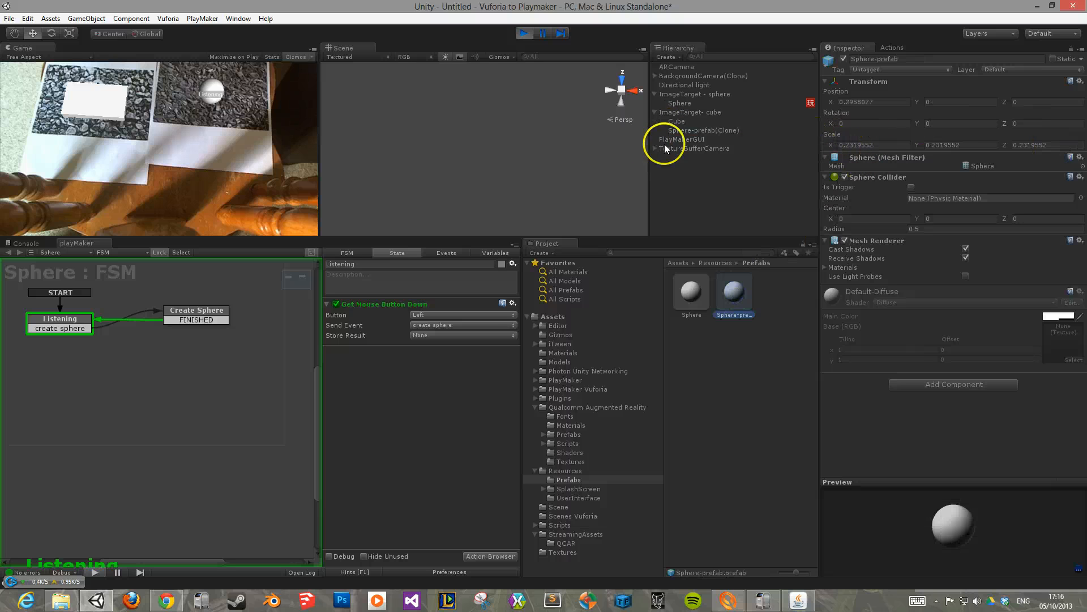
click(683, 111)
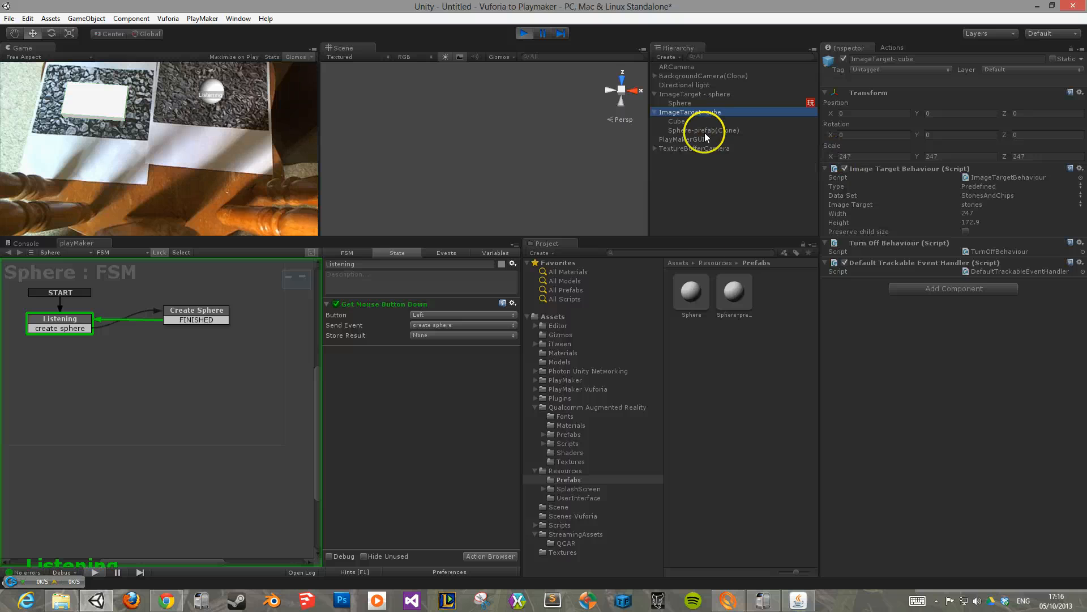
click(734, 289)
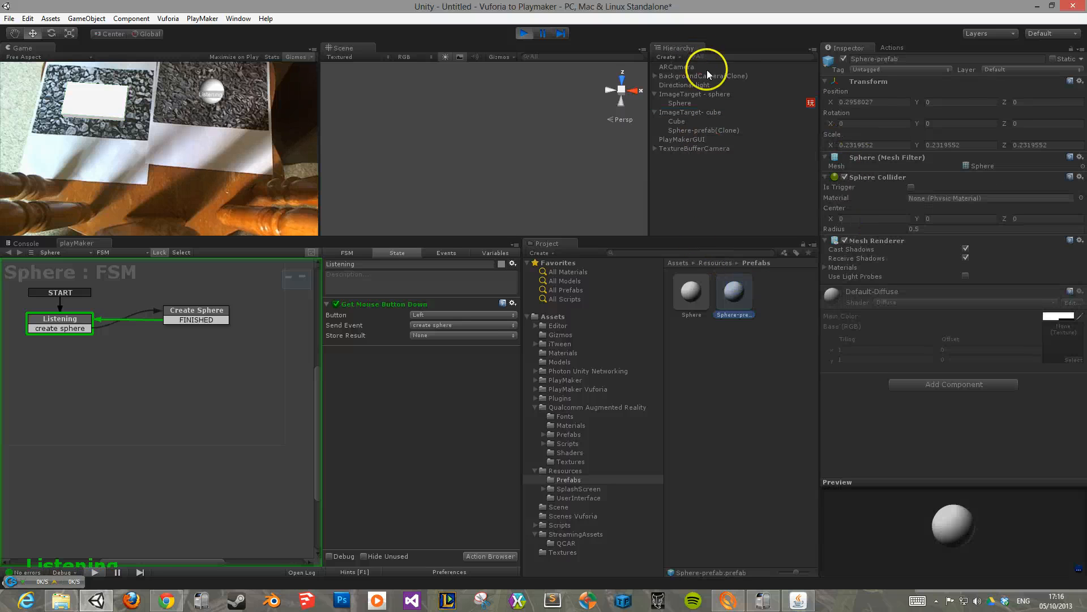
click(692, 112)
click(704, 129)
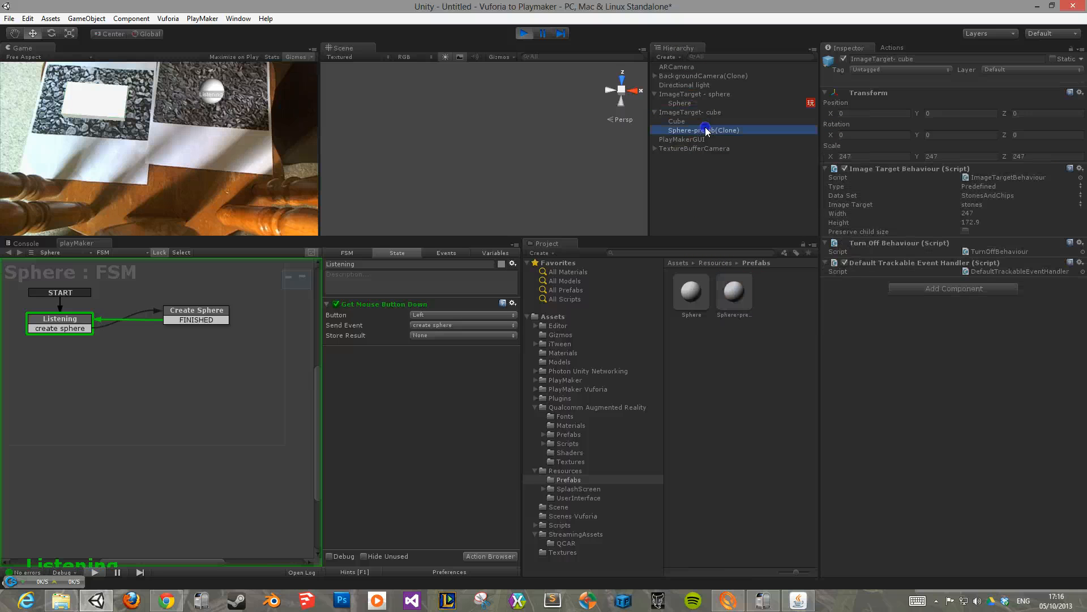
click(525, 32)
- Add a Get Scale action to the Create Sphere state and place it above the Create Object action
drag(195, 311, 199, 320)
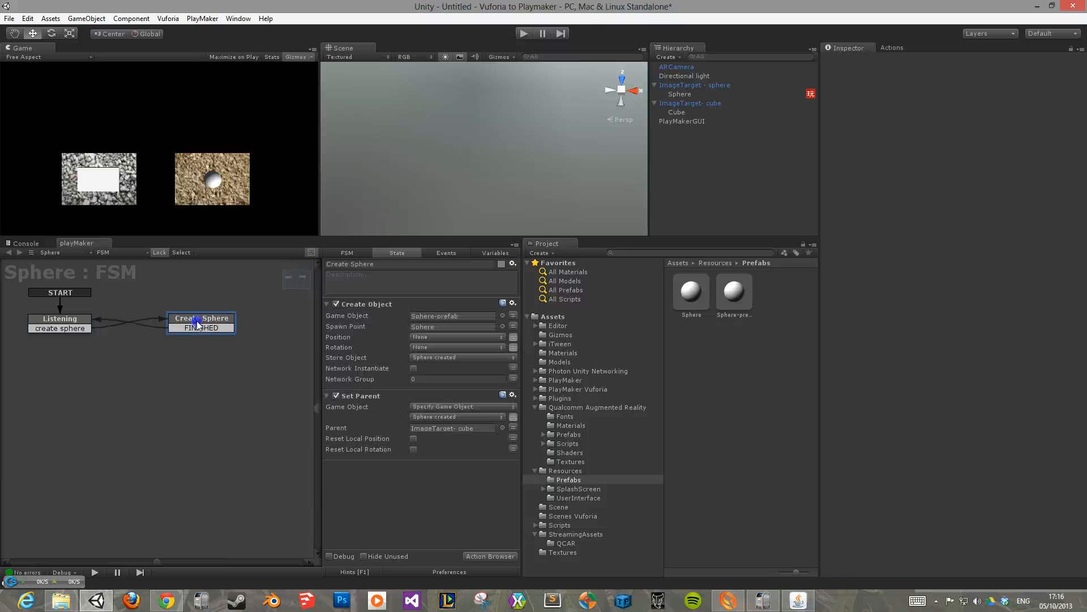
click(889, 49)
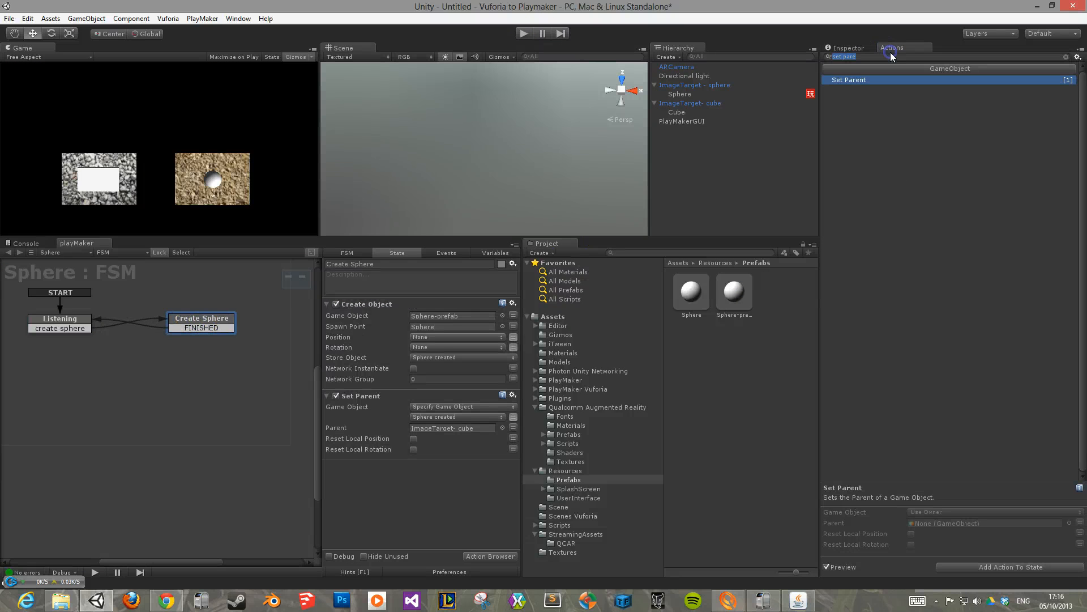
drag(891, 55, 800, 54)
text(get scale)
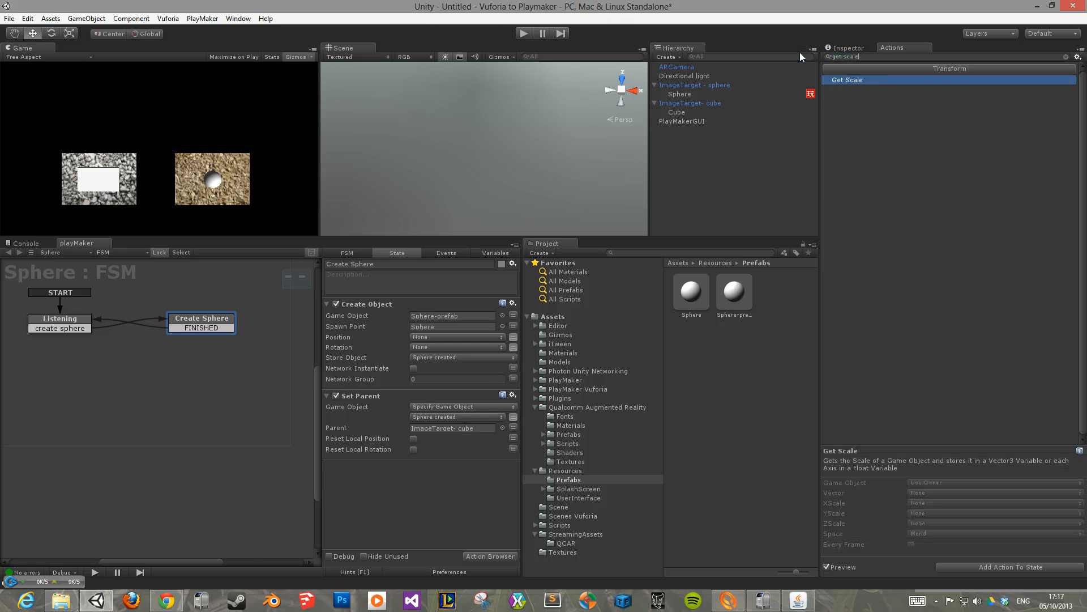
key(Return)
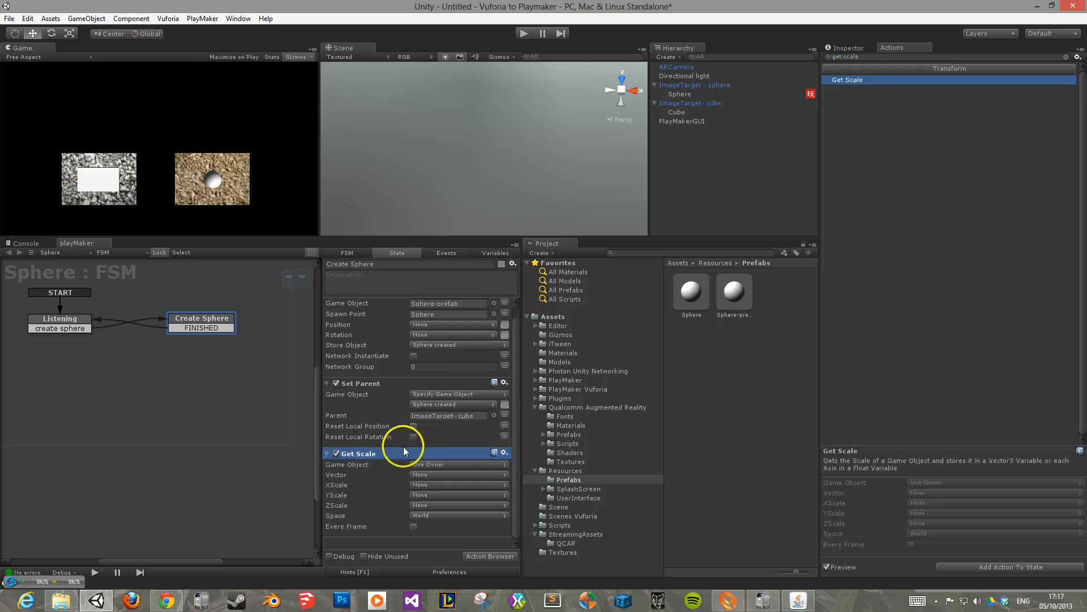
drag(396, 454, 430, 336)
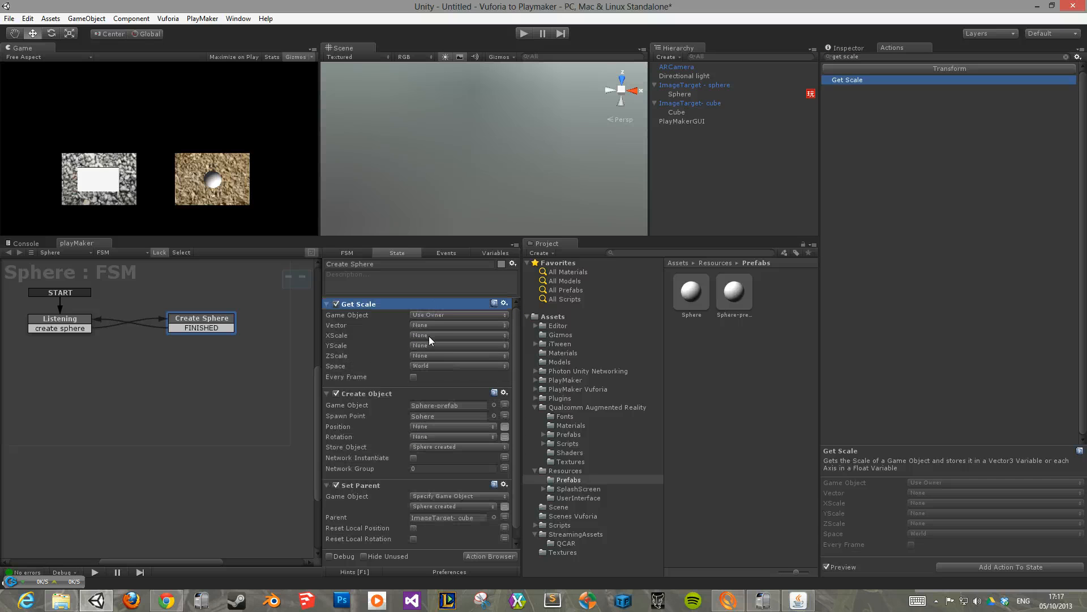
- Set the Get Scale action's Game Object to the specified Sphere from the scene
click(471, 315)
click(481, 336)
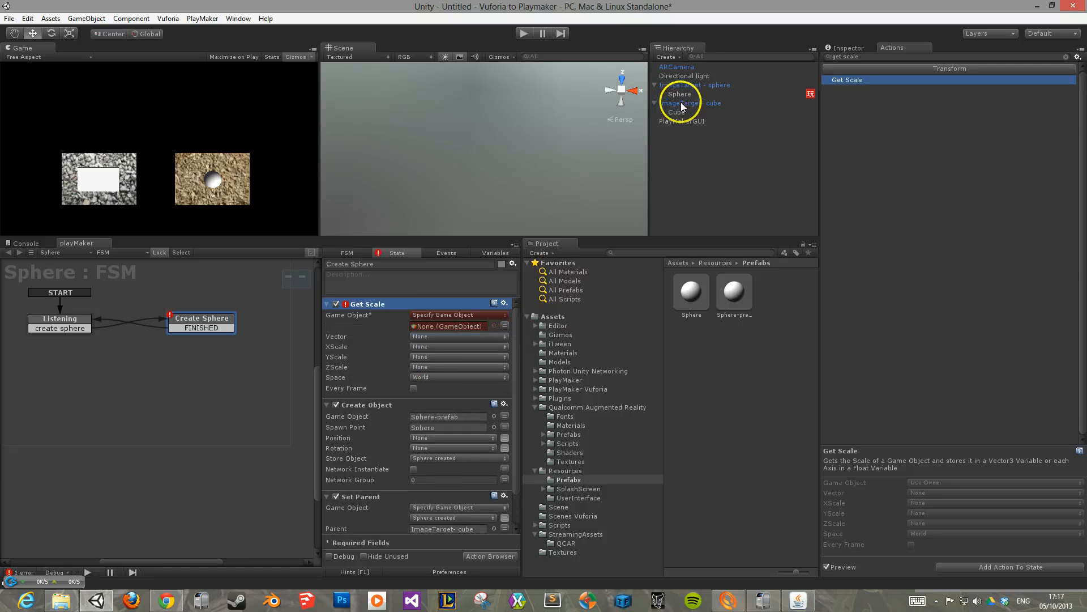
drag(687, 95, 469, 327)
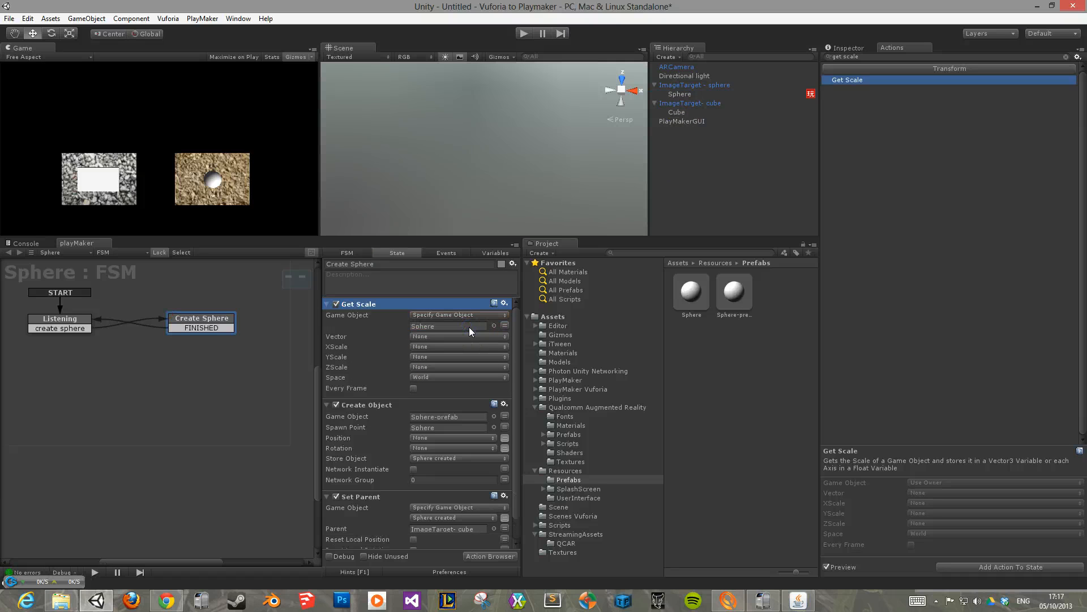
- Create a Vector3 variable named "sphere scale" in the sphere's FSM
click(496, 253)
click(421, 543)
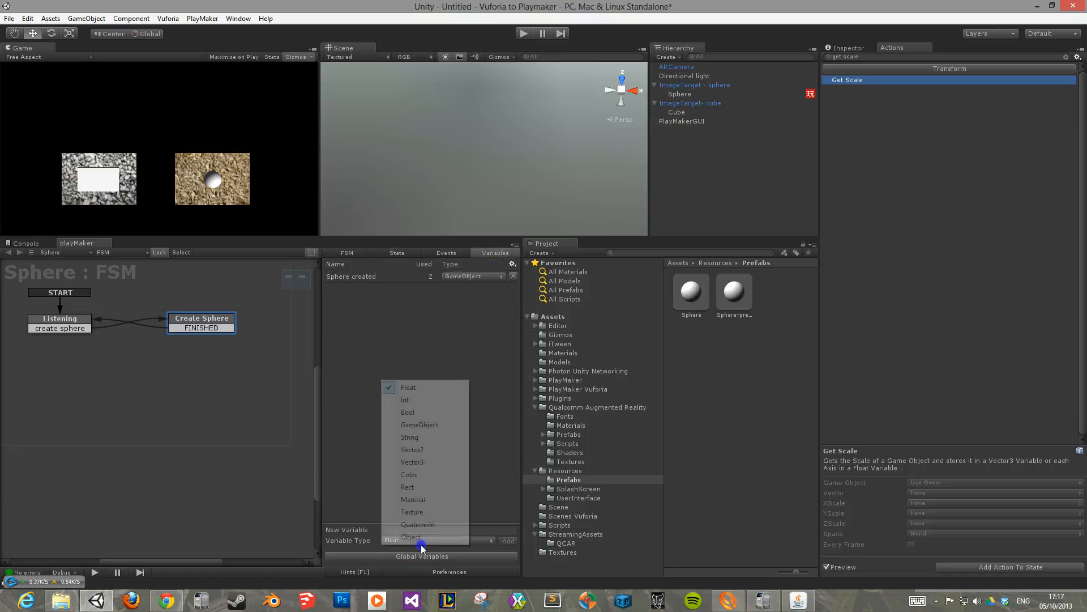
click(436, 462)
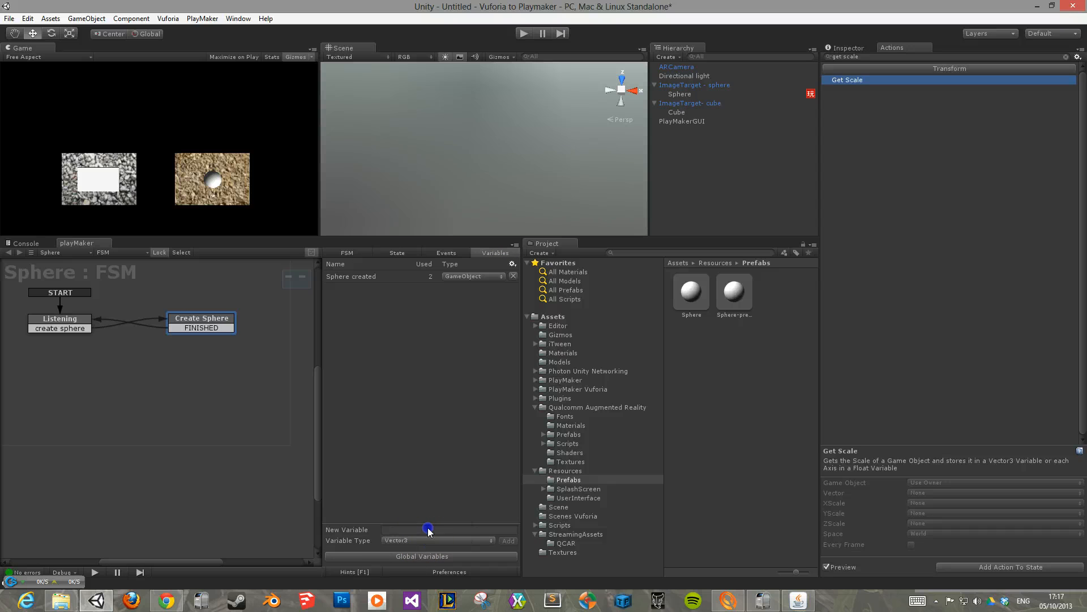
click(429, 529)
click(858, 48)
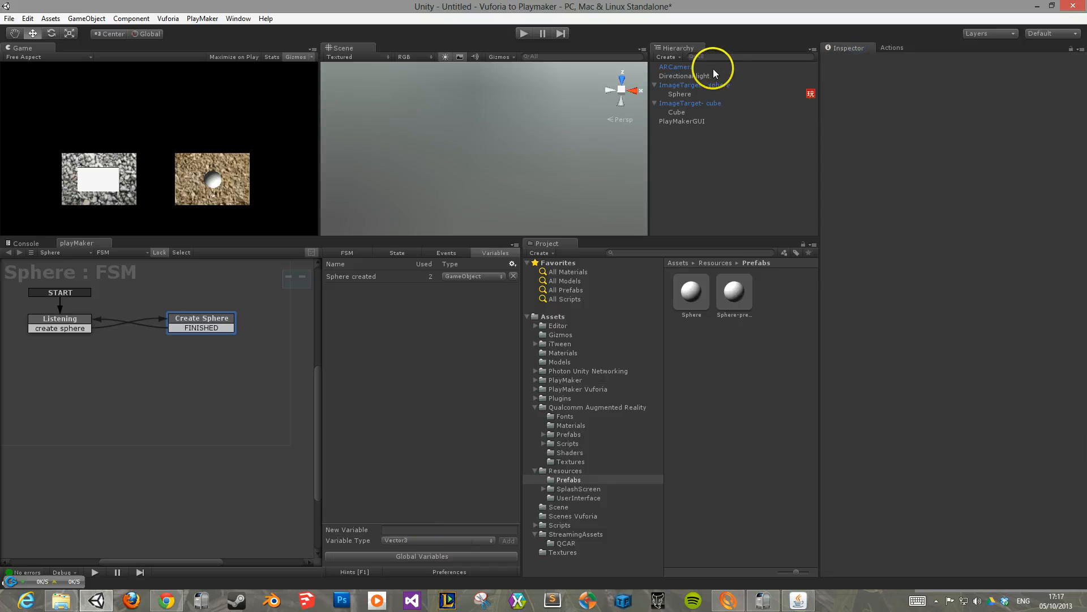
click(679, 94)
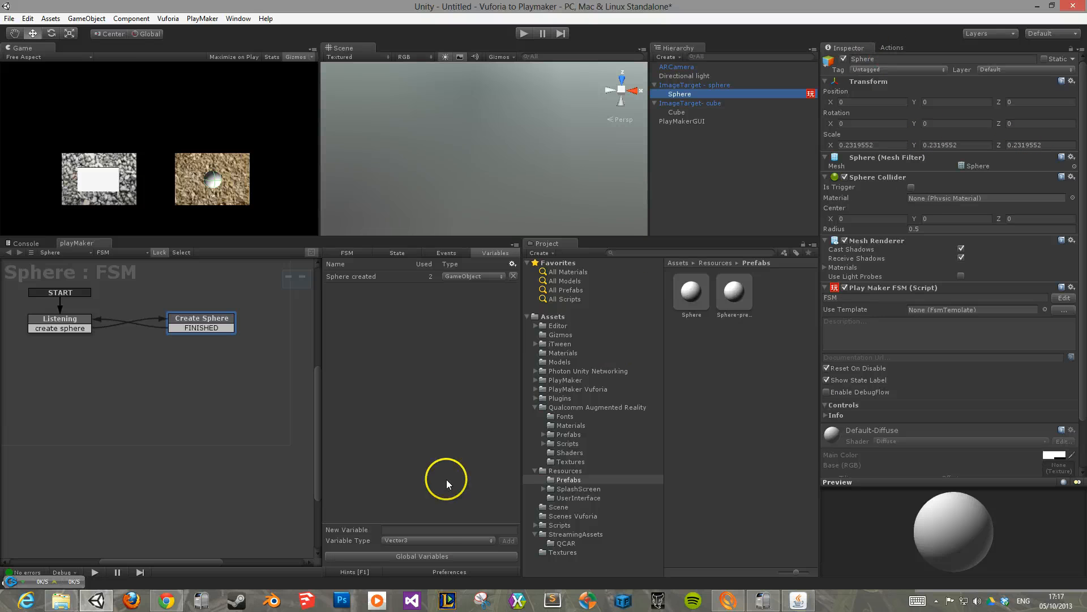
click(438, 528)
text(sp)
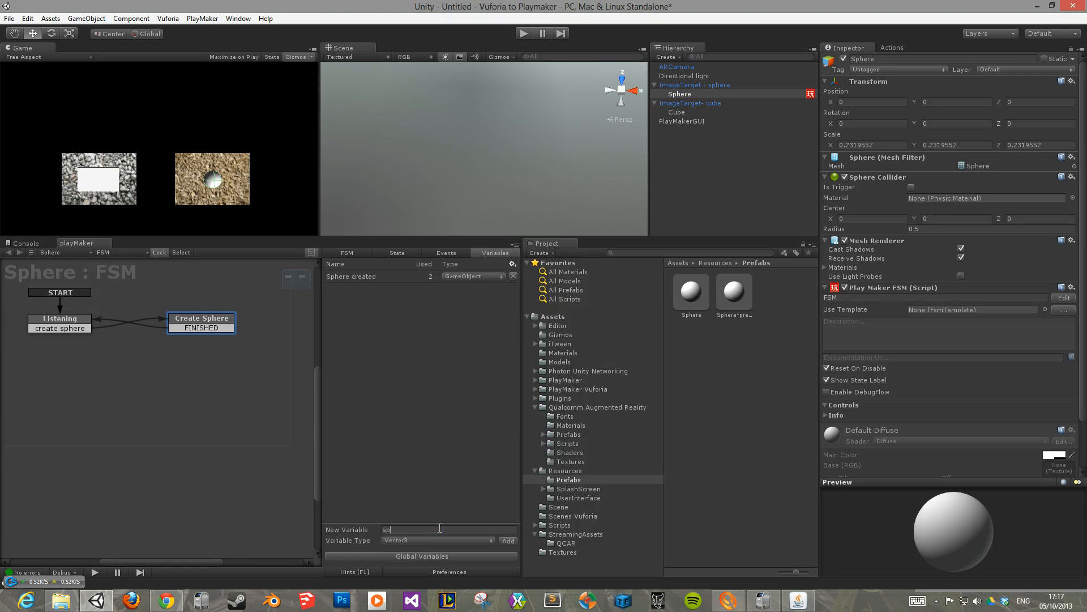
text(here scale)
key(Return)
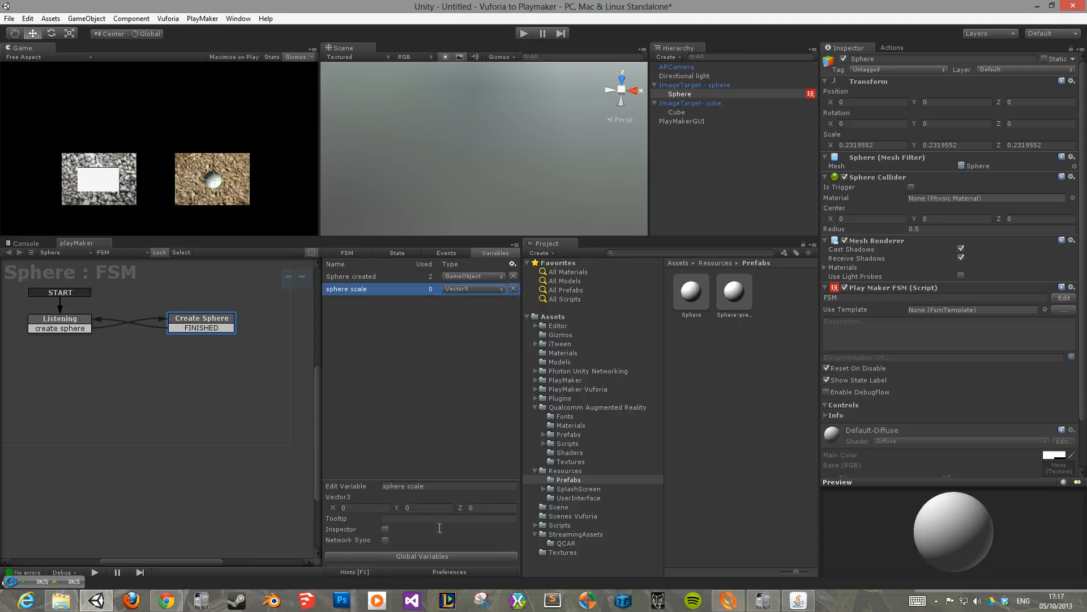
- Store the Get Scale action's Vector in the "sphere scale" variable
click(398, 252)
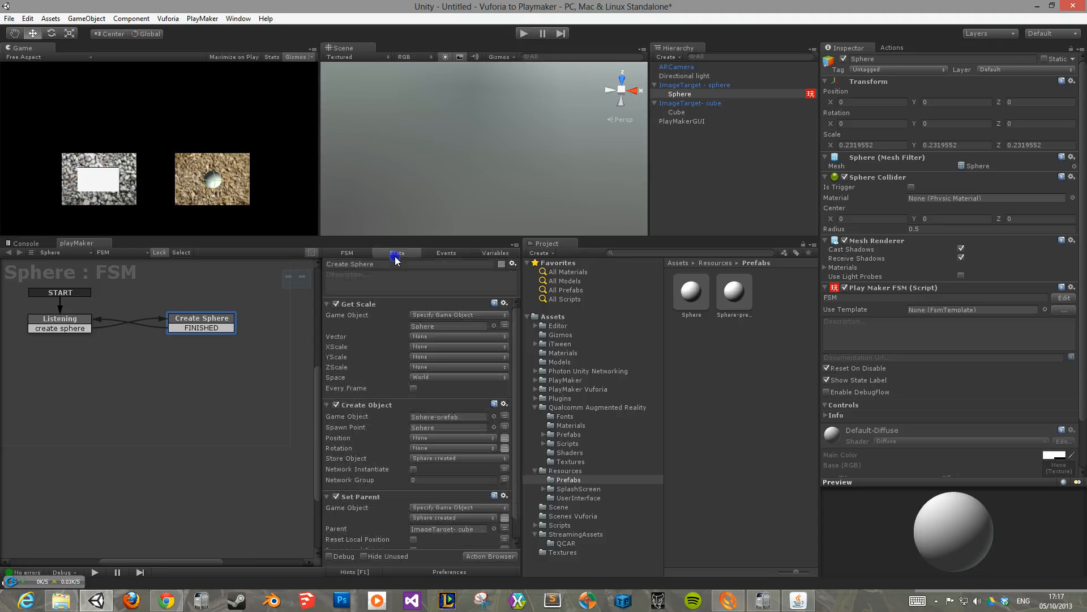
click(434, 341)
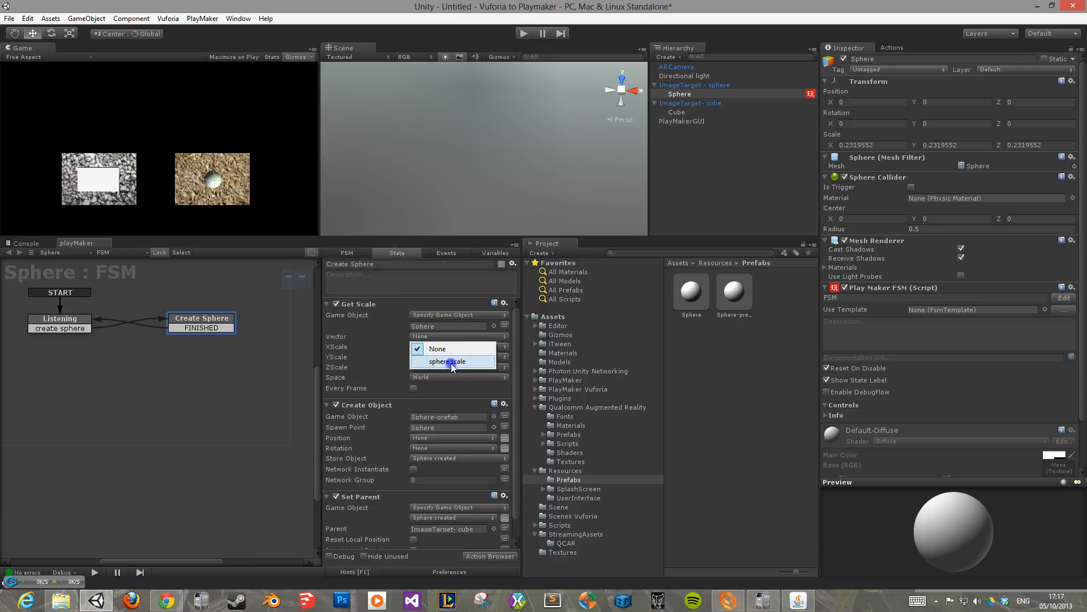
click(451, 363)
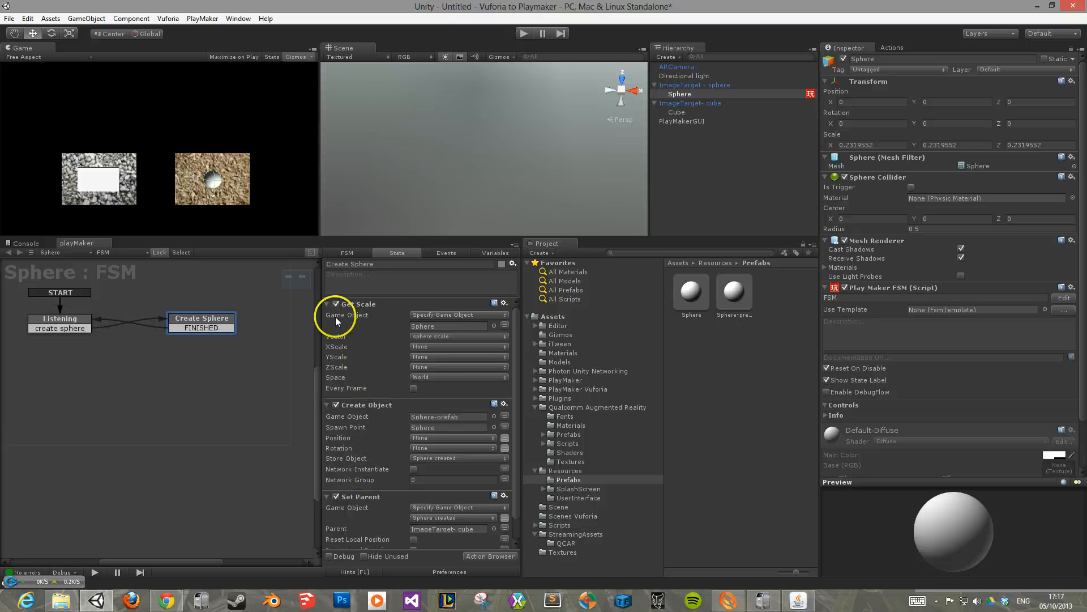
- Collapse the Get Scale and Create Object actions and add a Set Scale action after Set Parent in the Create Sphere state
click(326, 304)
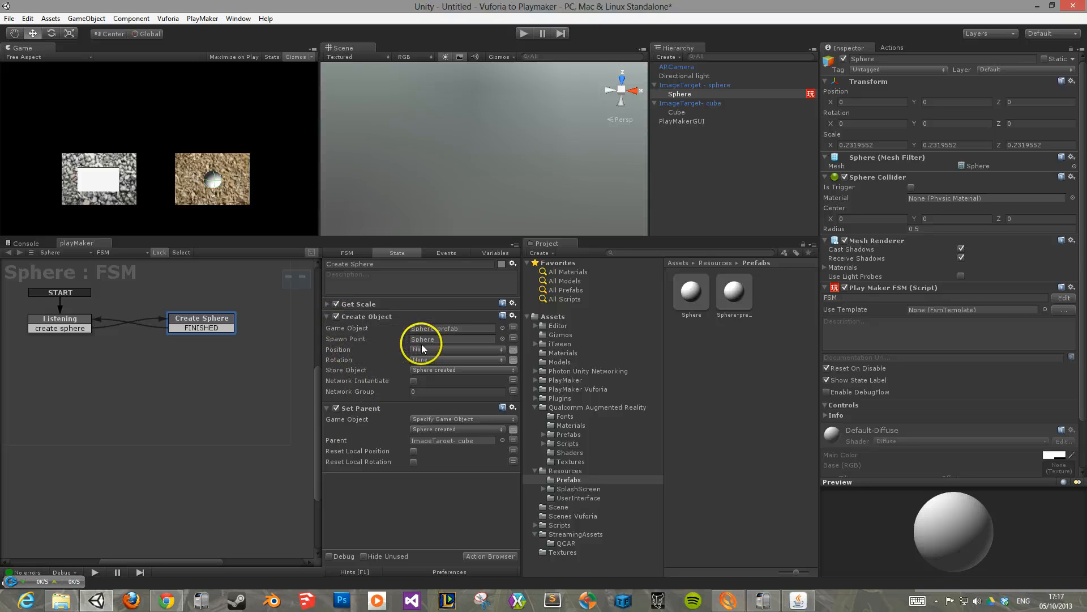
click(328, 316)
click(893, 47)
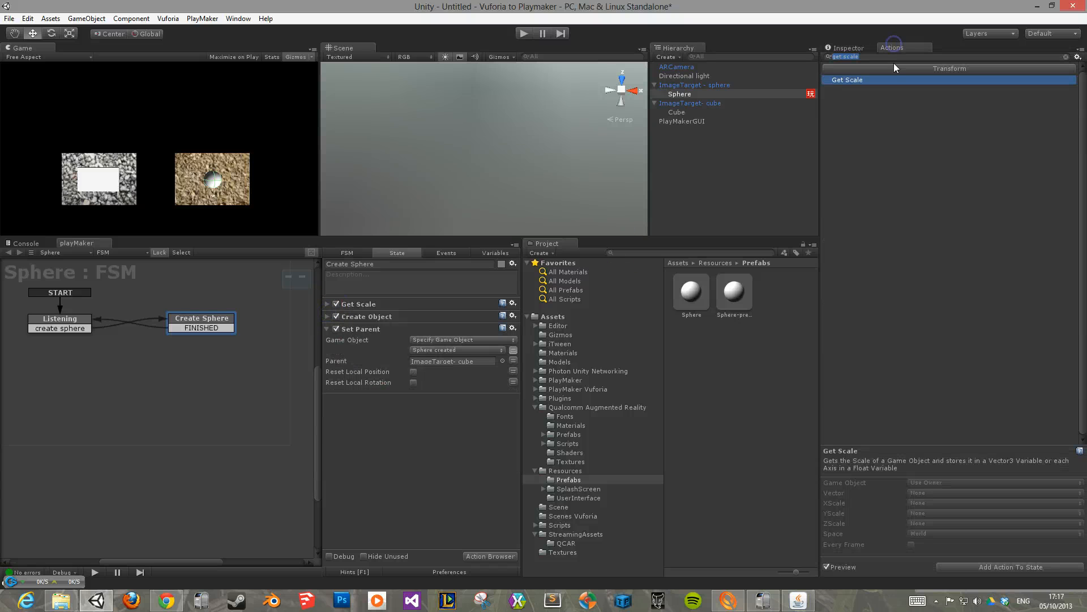
click(895, 60)
double_click(895, 61)
key(BackSpace)
key(BackSpace)
key(BackSpace)
key(BackSpace)
key(BackSpace)
text(set scal)
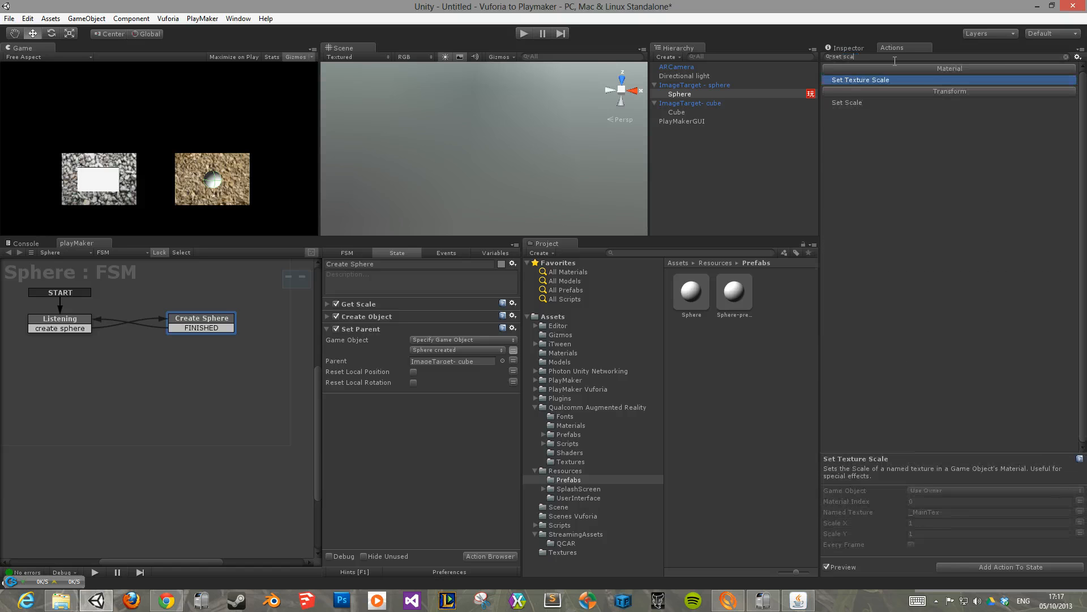
text(e)
key(Down)
key(Return)
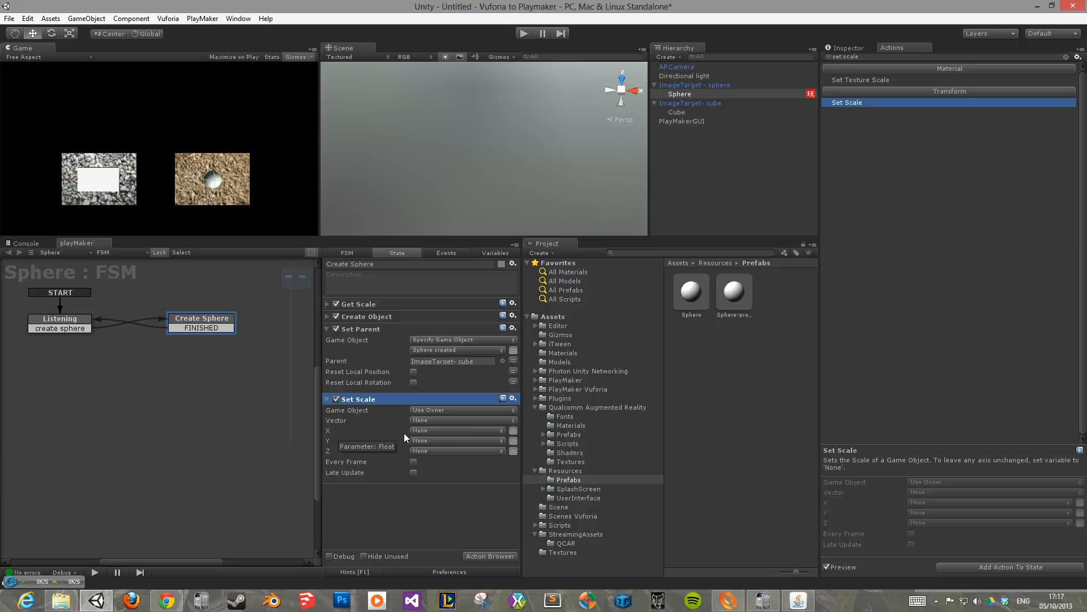
- Set the Set Scale action's Vector to "sphere scale" and its specified Game Object to the "Sphere created" variable
click(432, 430)
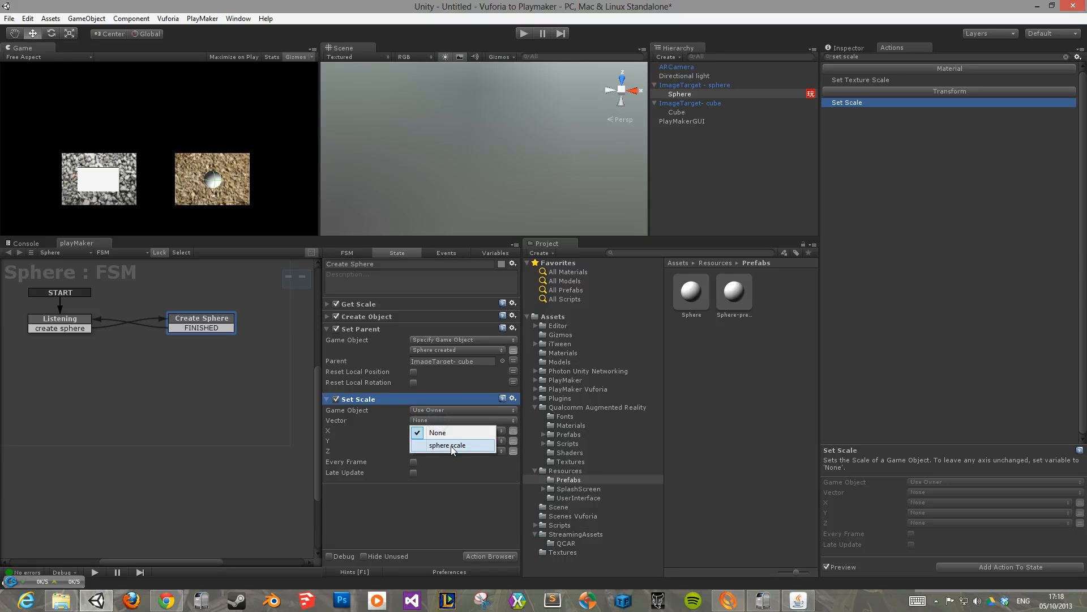
click(451, 446)
click(463, 409)
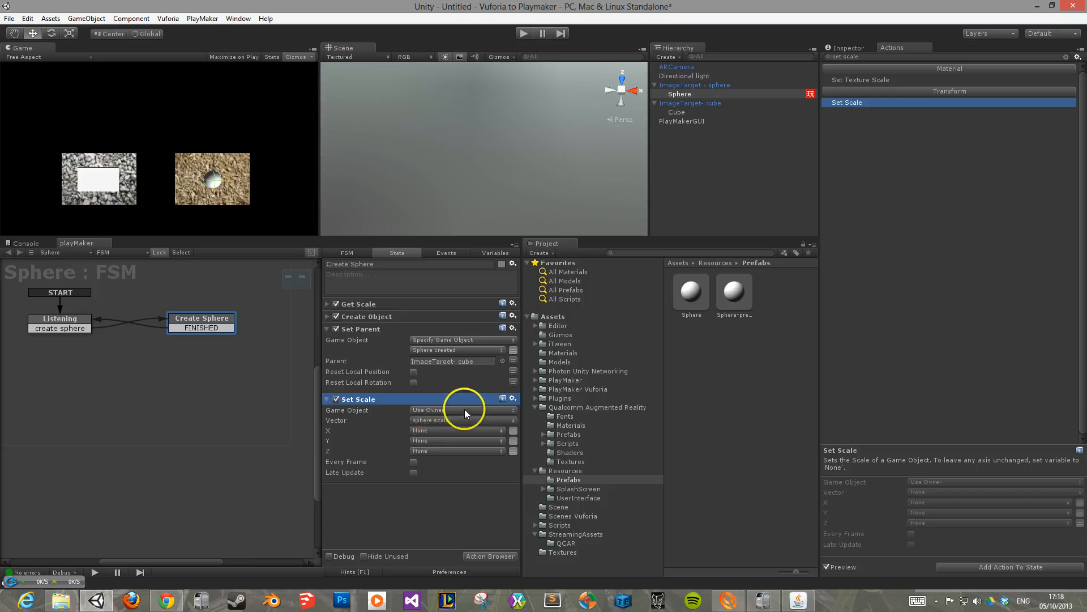
click(464, 434)
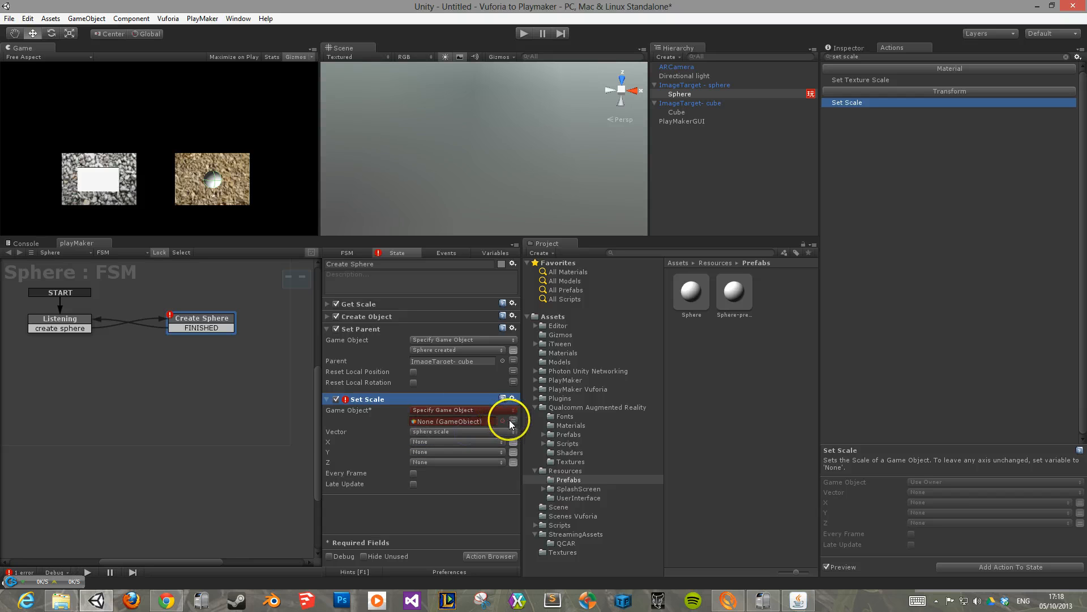
click(511, 421)
click(481, 419)
click(442, 444)
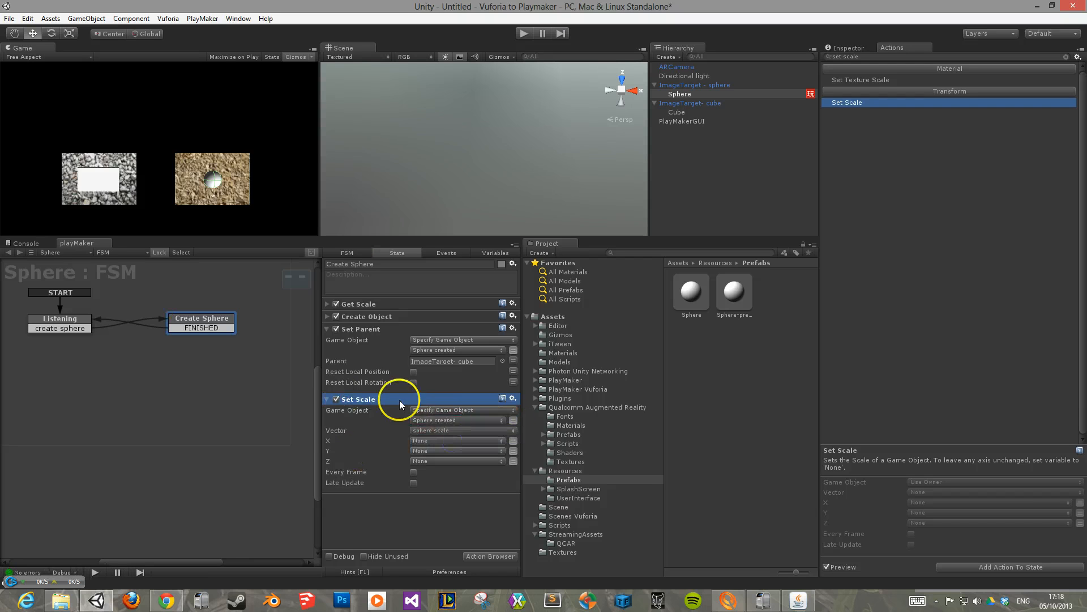
- Collapse the Set Parent and Set Scale actions in the Create Sphere state
click(326, 328)
click(327, 341)
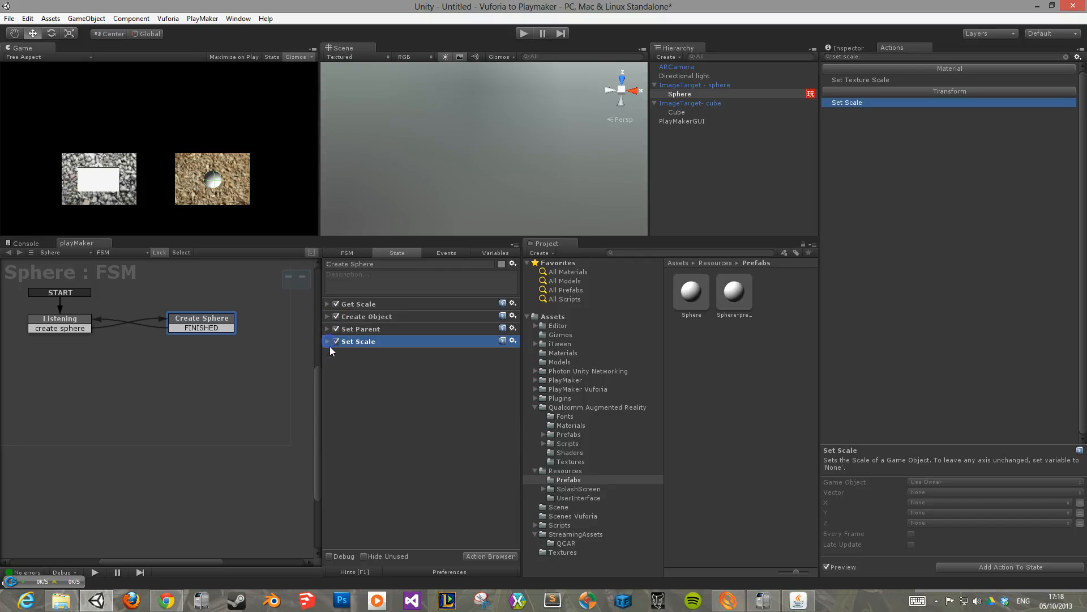
click(385, 431)
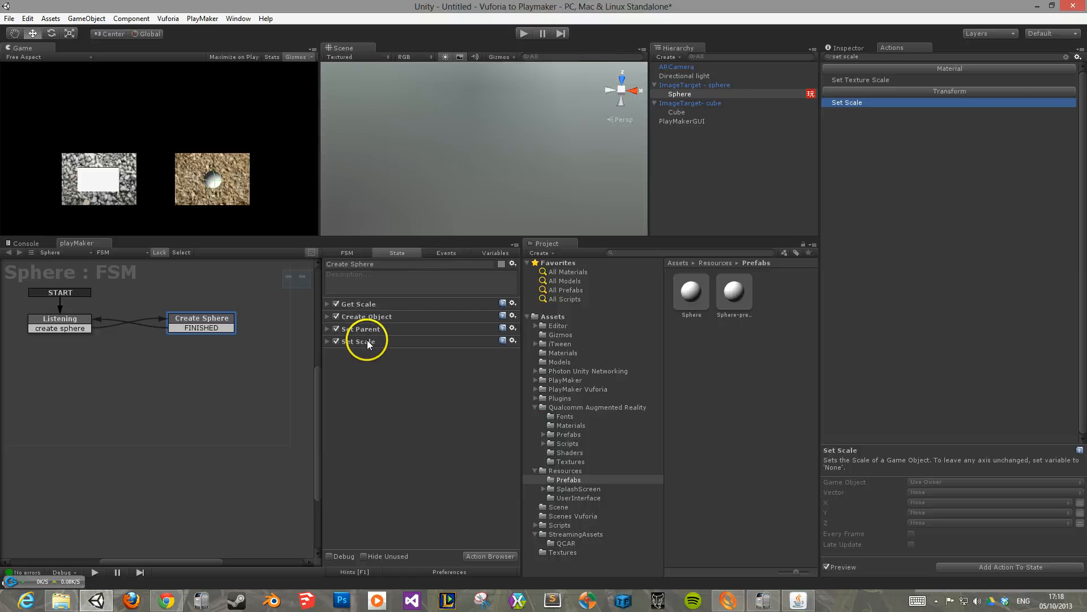
- Play the scene to create one sphere copy and inspect the clone's properties
click(525, 33)
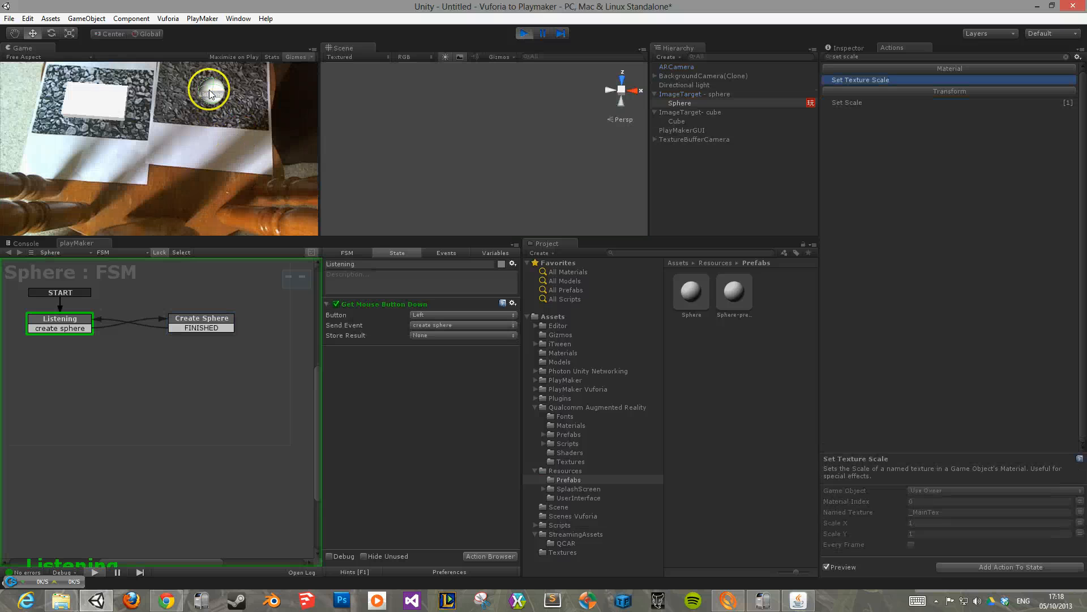
click(209, 90)
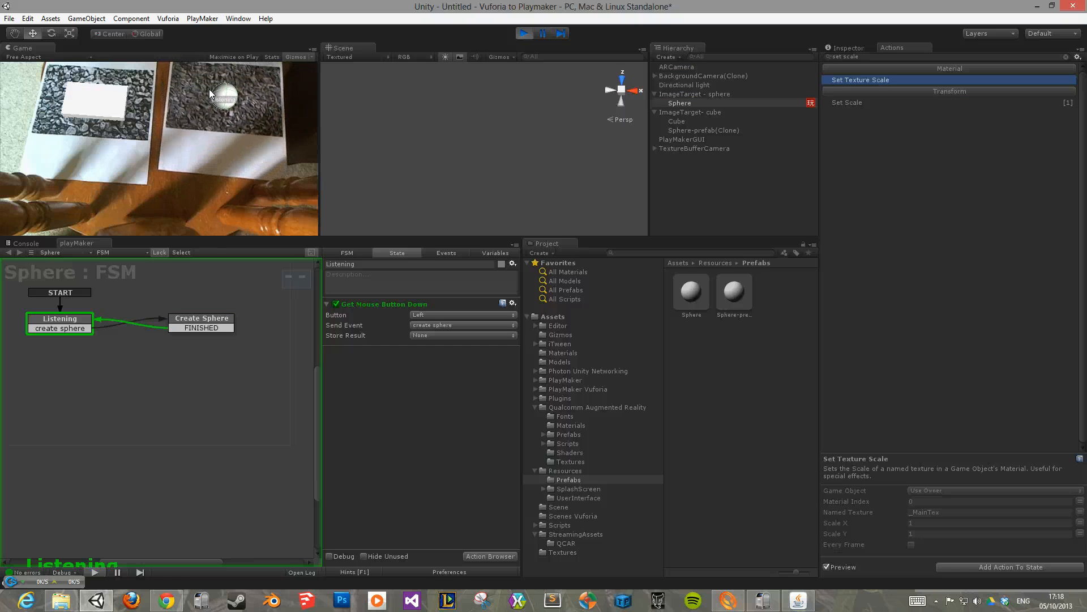
click(692, 129)
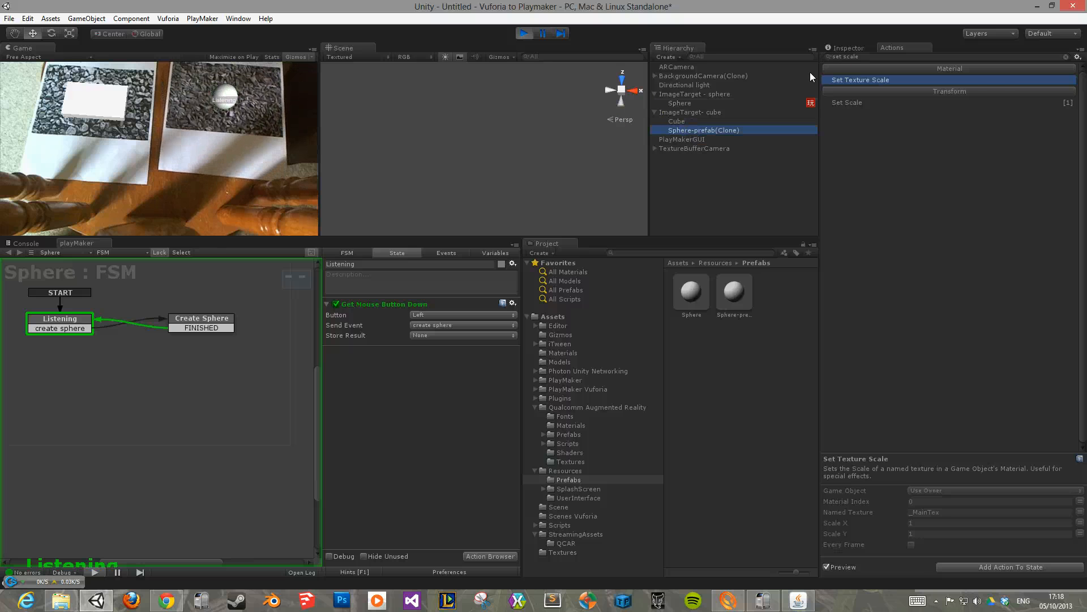
click(845, 49)
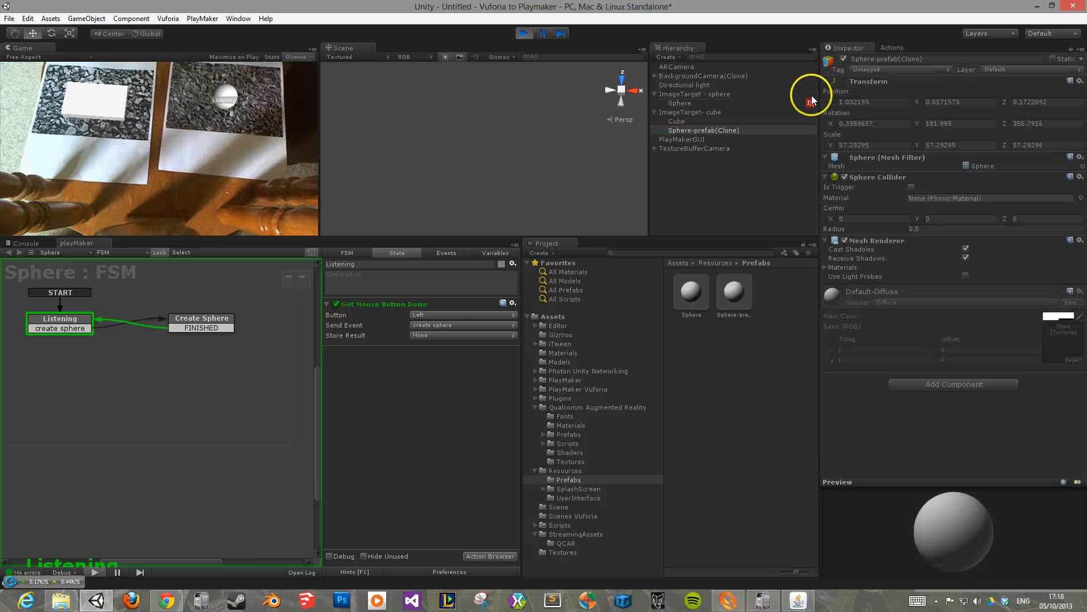
- Frame the sphere clone in the scene, compare its Transform scale with that of ImageTarget- cube, and end the test run
double_click(742, 130)
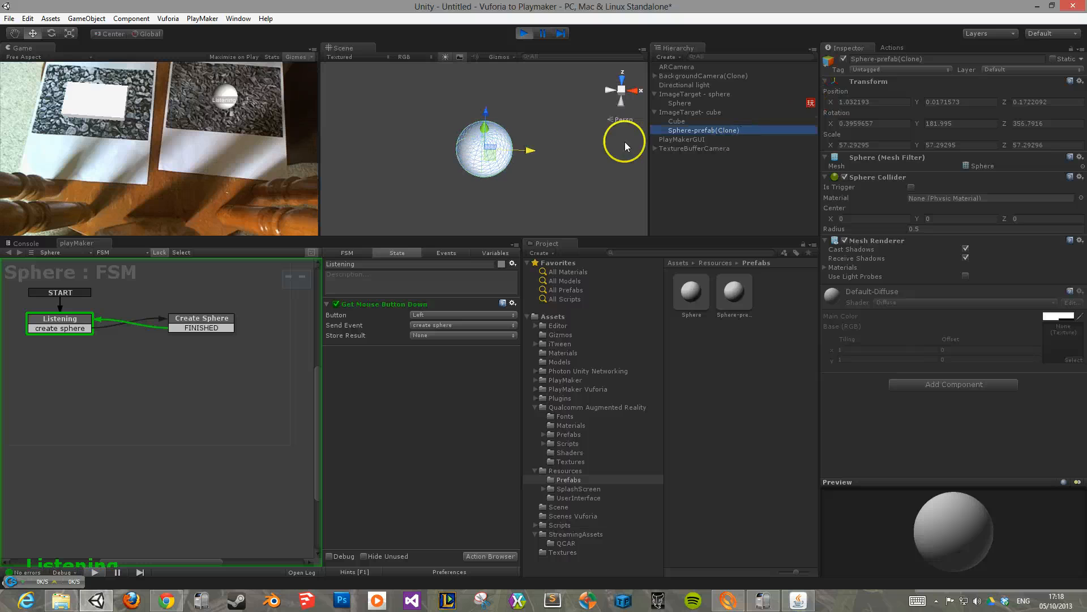
scroll(515, 155, up, 5)
scroll(514, 155, down, 6)
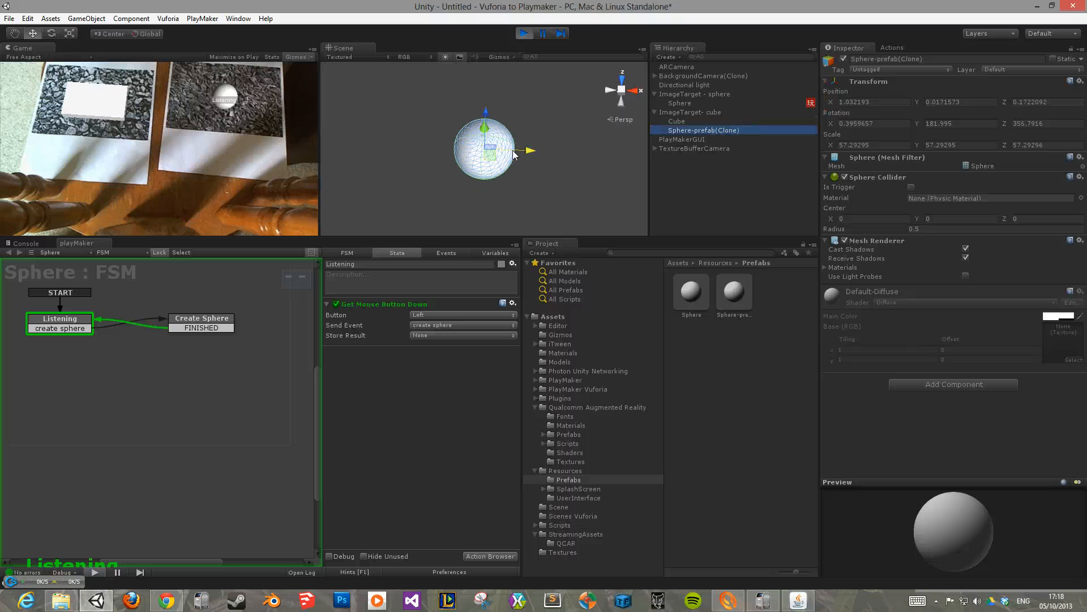
click(714, 112)
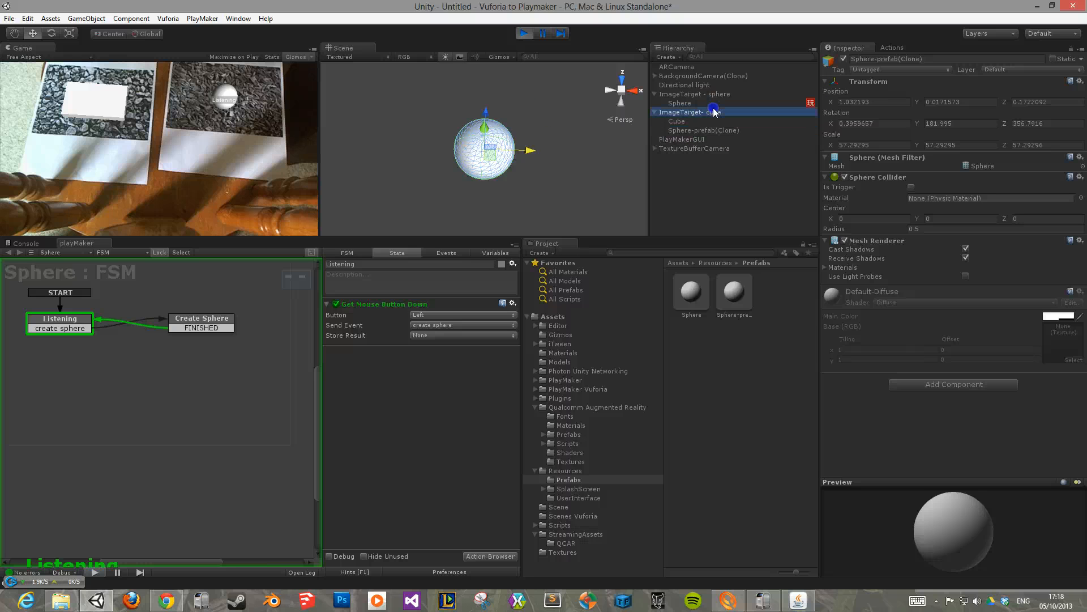
click(696, 131)
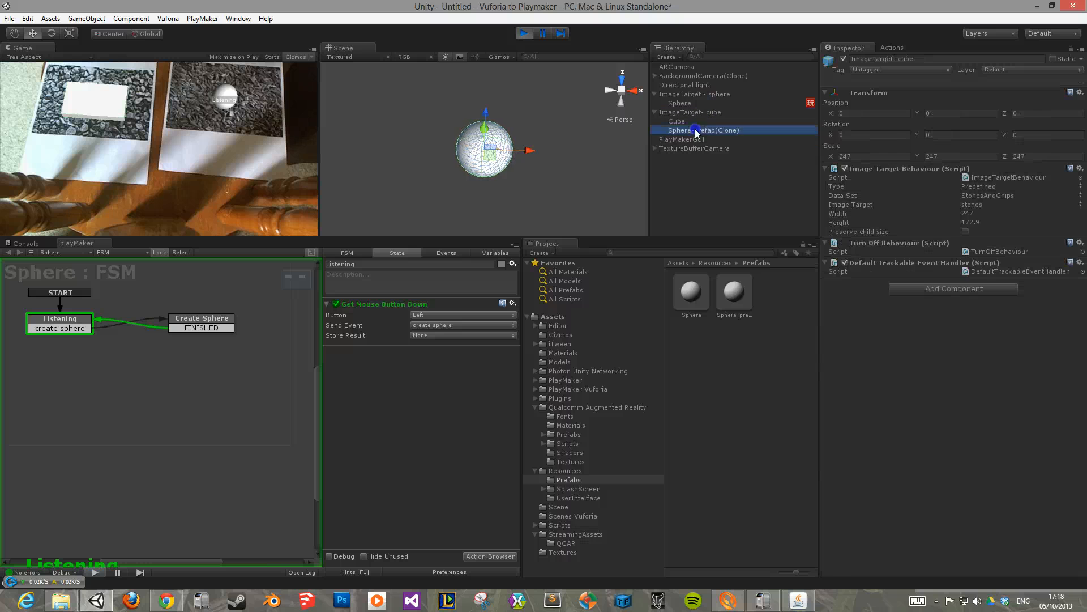
click(702, 112)
click(699, 130)
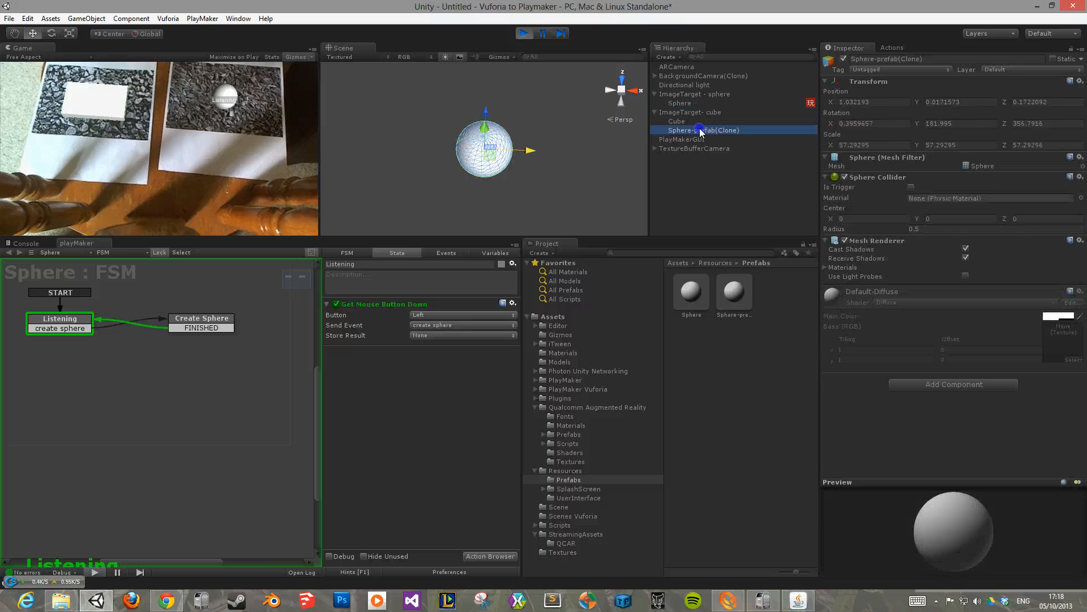
click(688, 112)
click(697, 132)
click(525, 33)
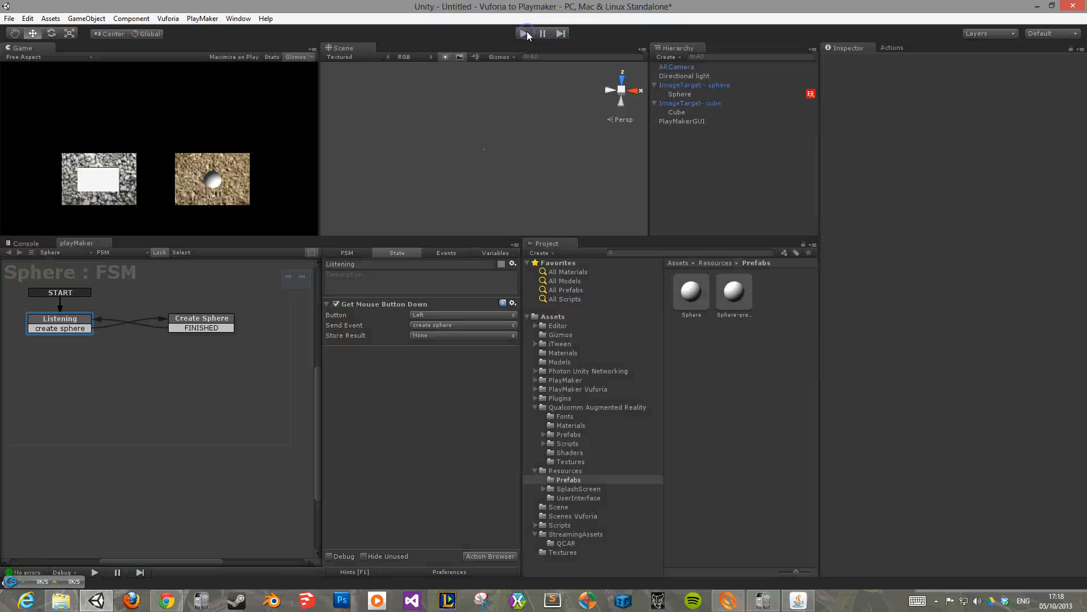
- Move the Set Scale action above Set Parent in the Create Sphere state
click(259, 333)
click(210, 324)
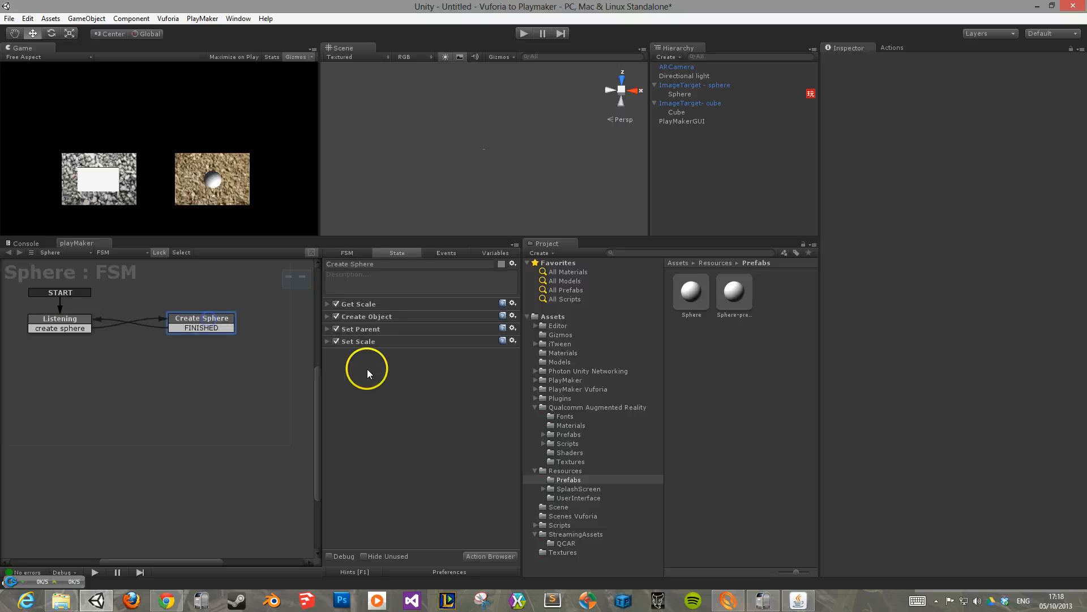
click(392, 332)
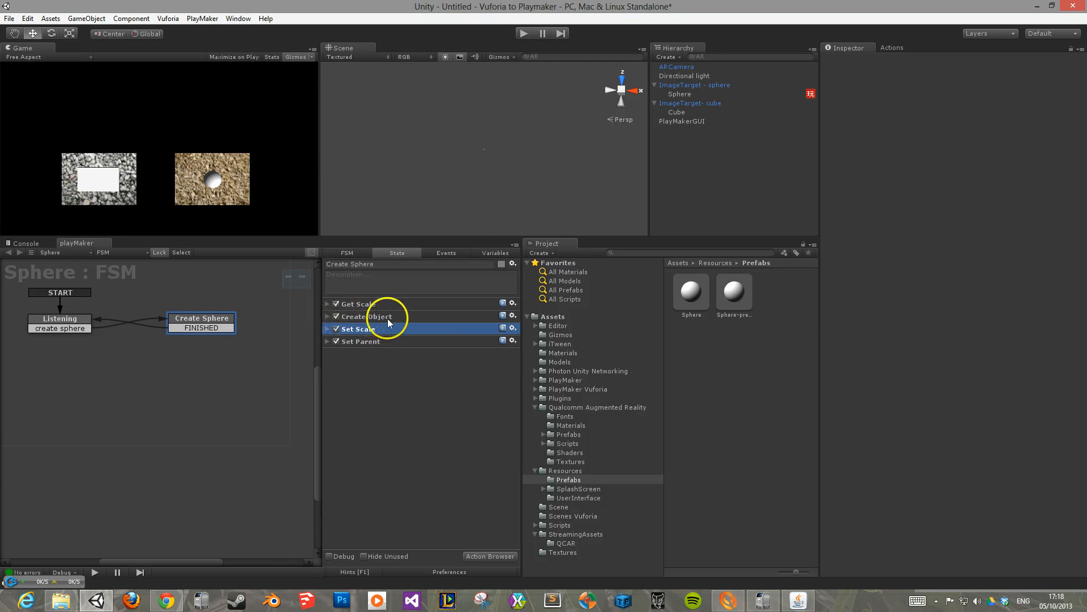
- Play the scene again and create three sphere copies at different places around the sphere's image target
click(524, 34)
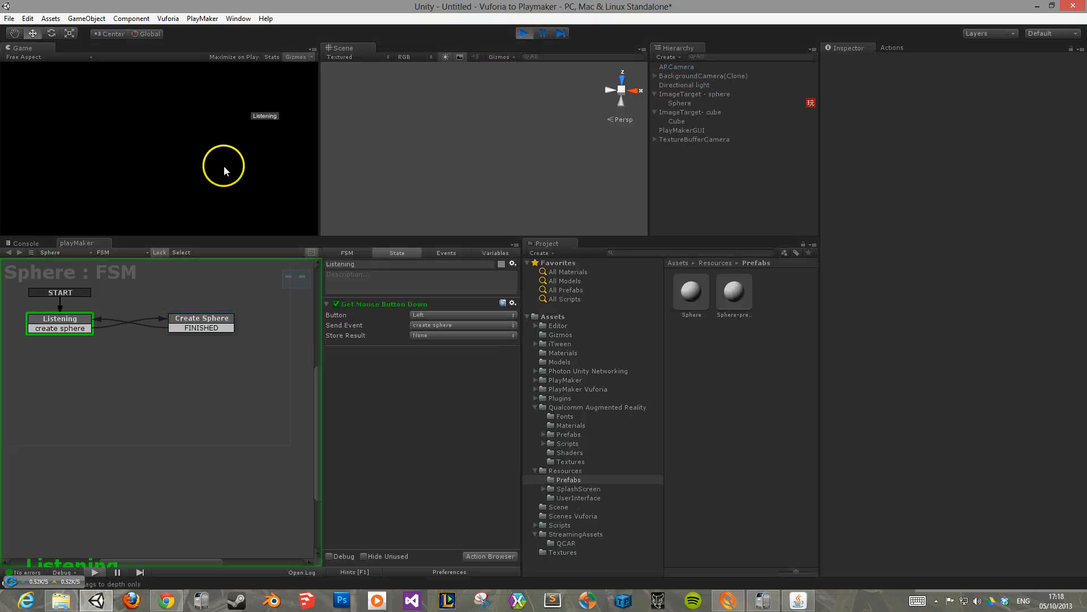
click(226, 95)
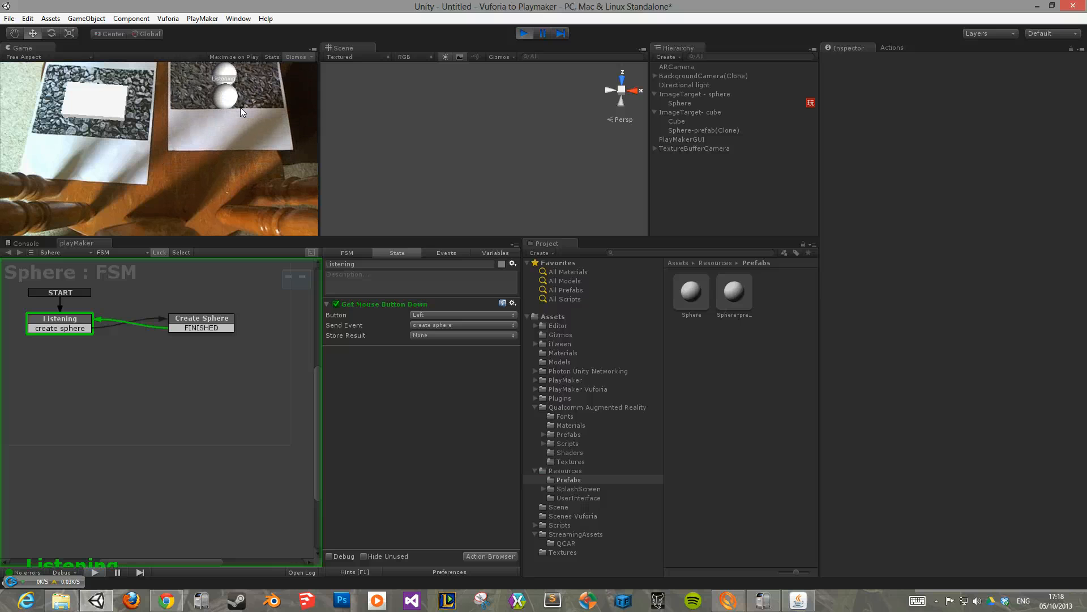
click(197, 74)
click(218, 71)
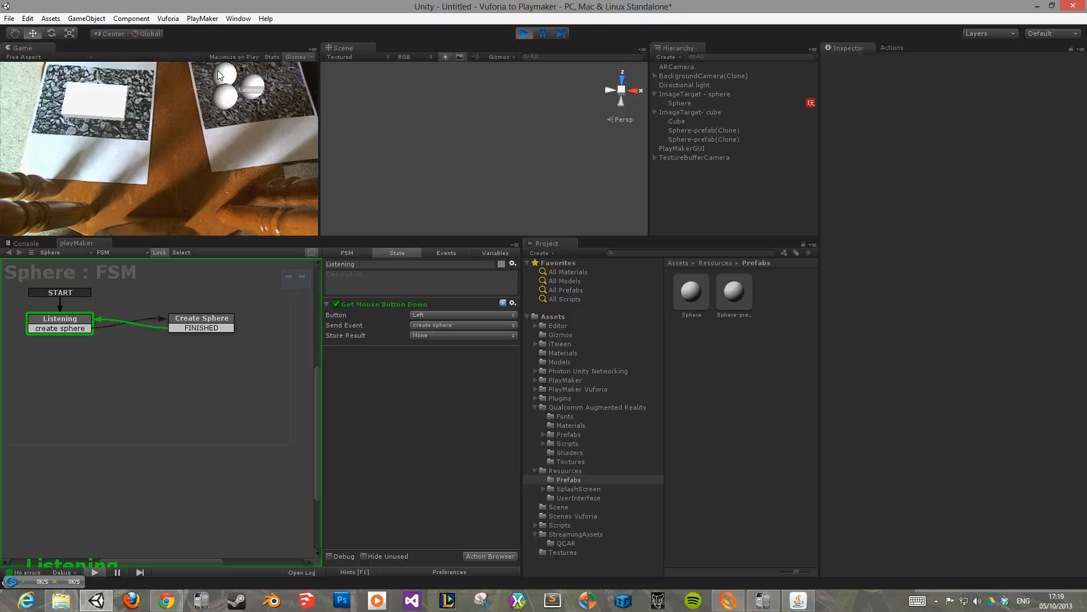
click(229, 74)
click(270, 165)
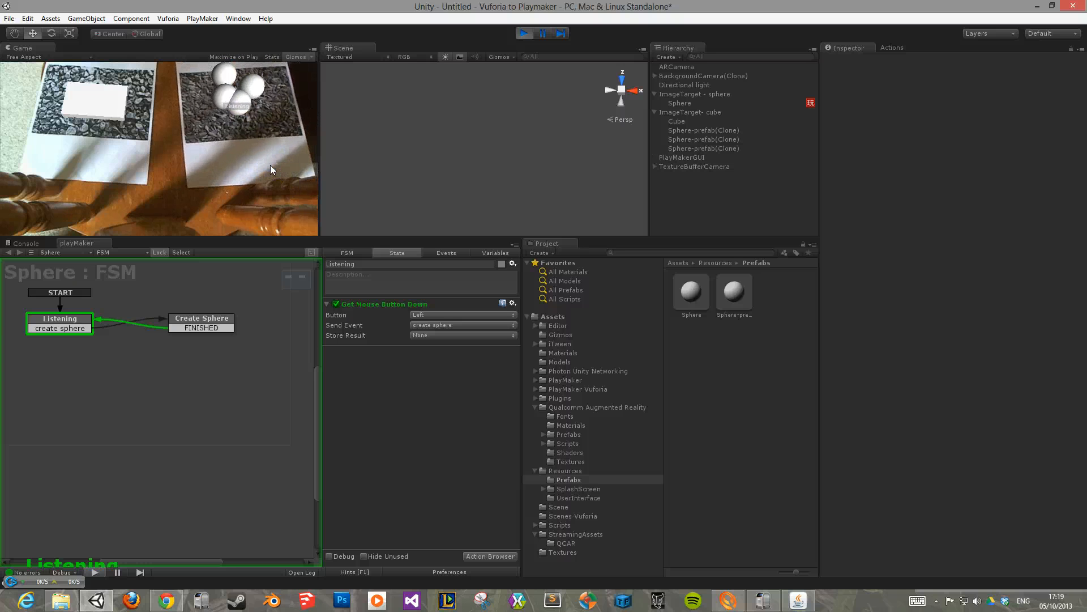
- Review the action order of the Create Sphere state while the scene is running
click(209, 326)
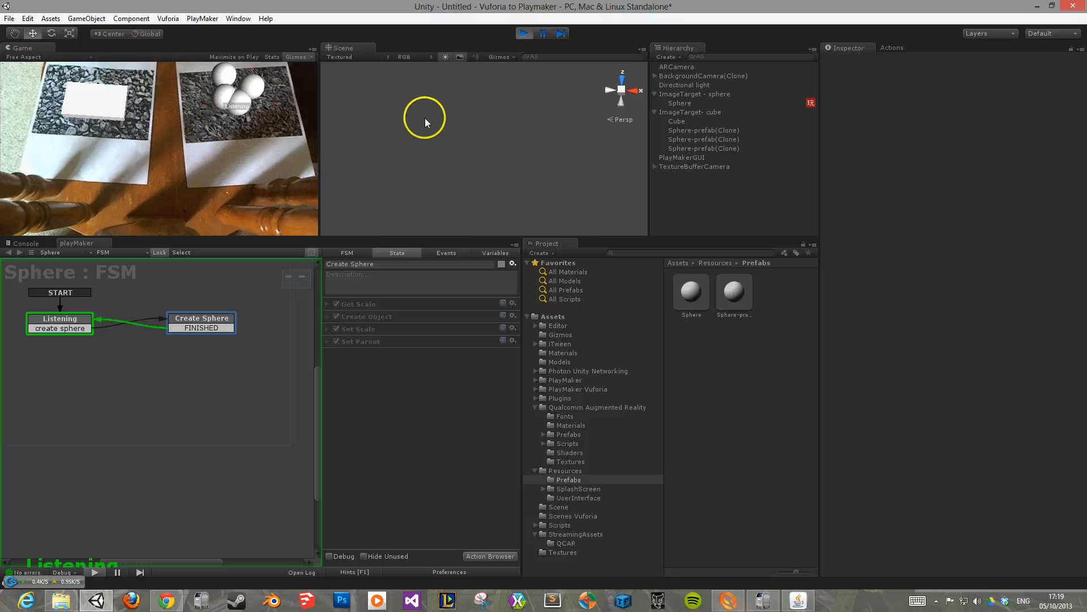
click(521, 34)
click(282, 93)
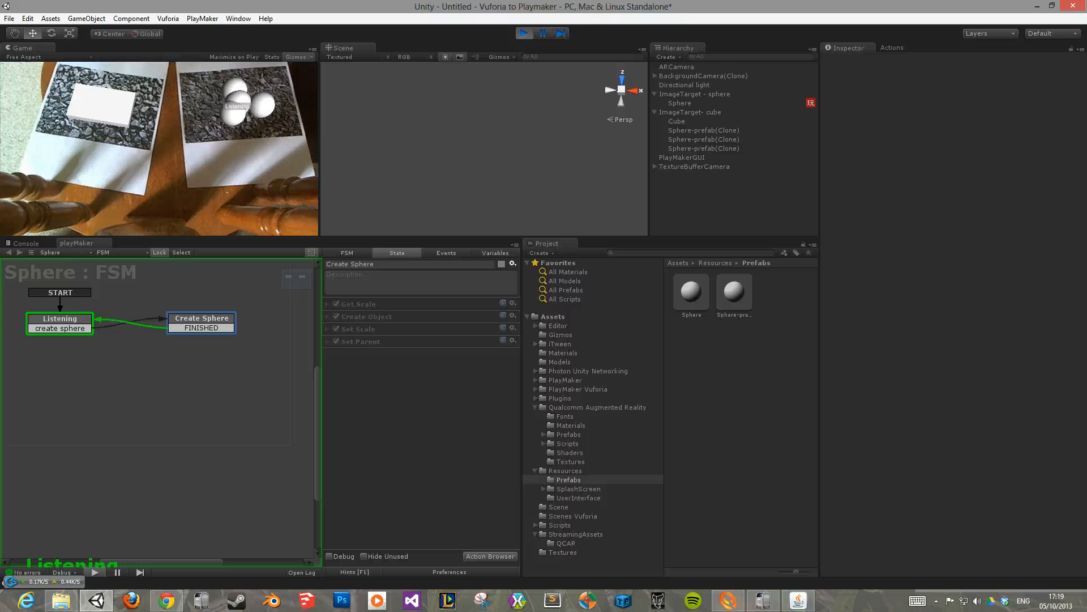
- Inspect the ARCamera and the first sphere clone beside the cube in the scene, and end the test run
click(722, 67)
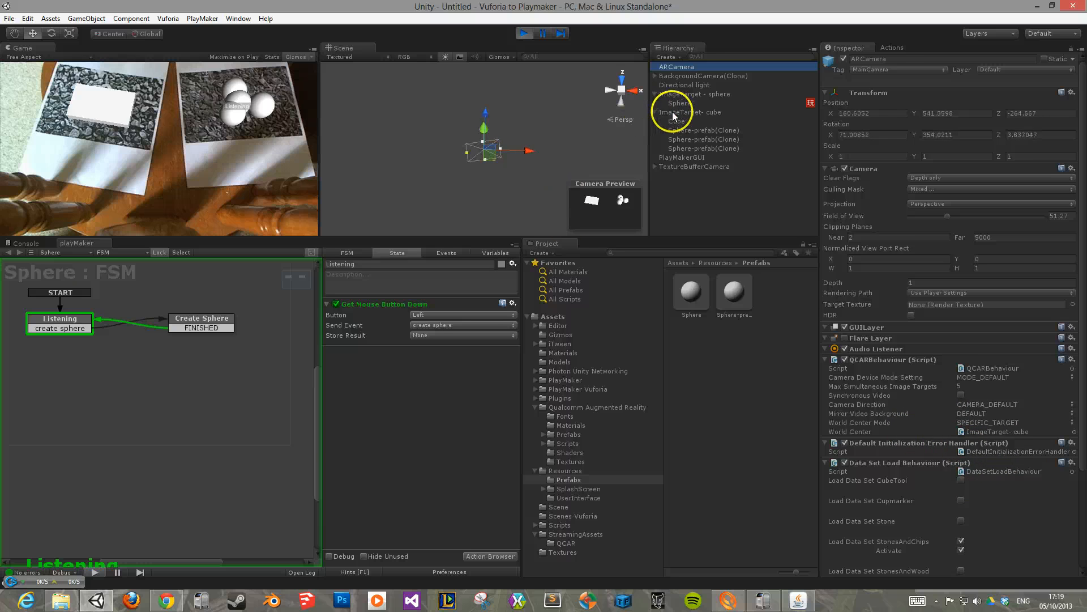
click(702, 131)
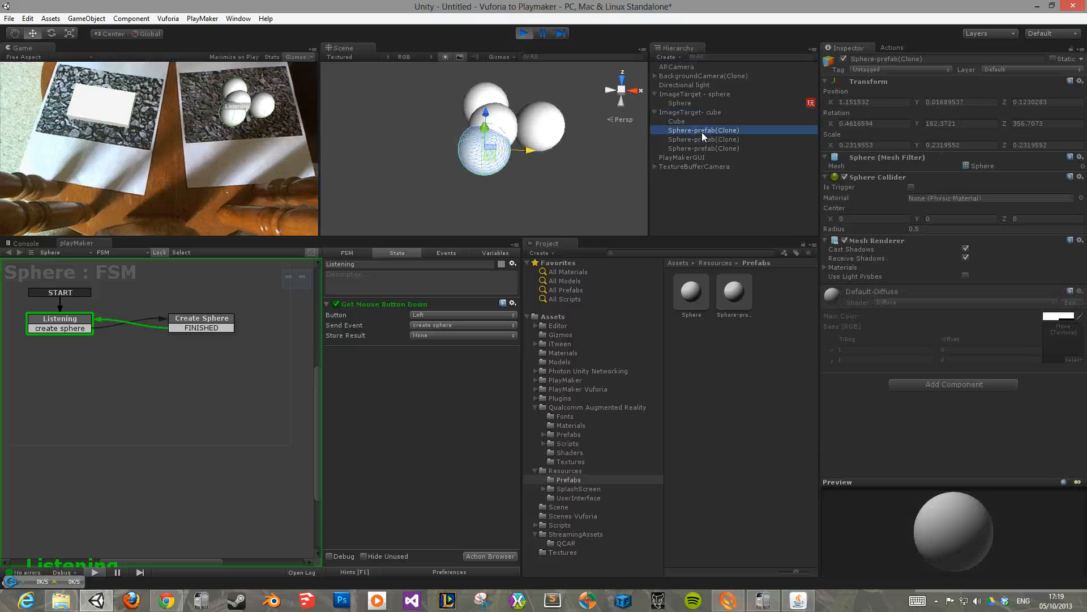
scroll(487, 126, down, 6)
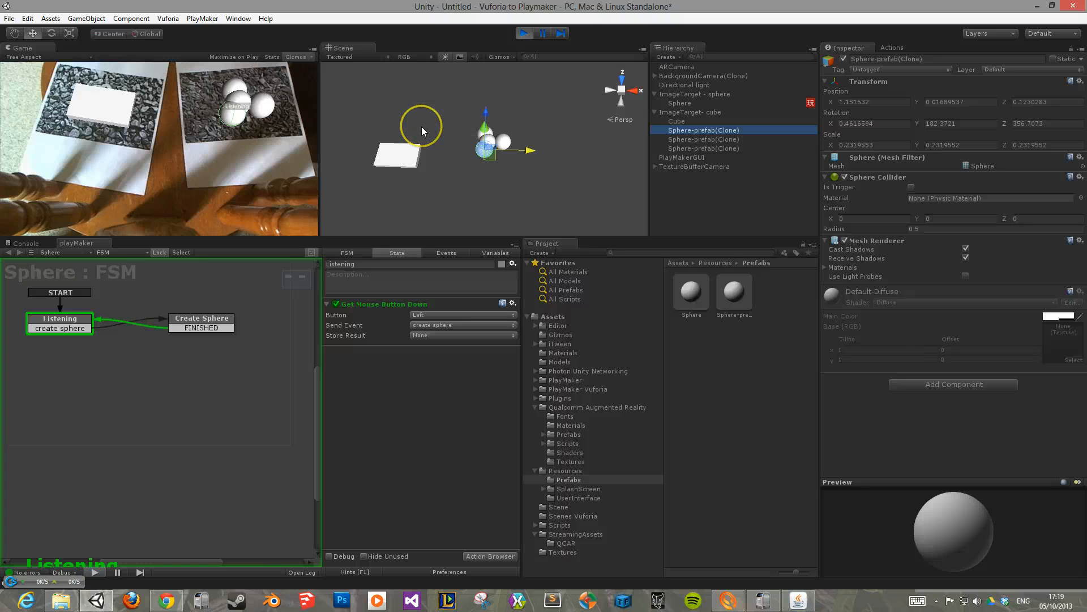
click(523, 34)
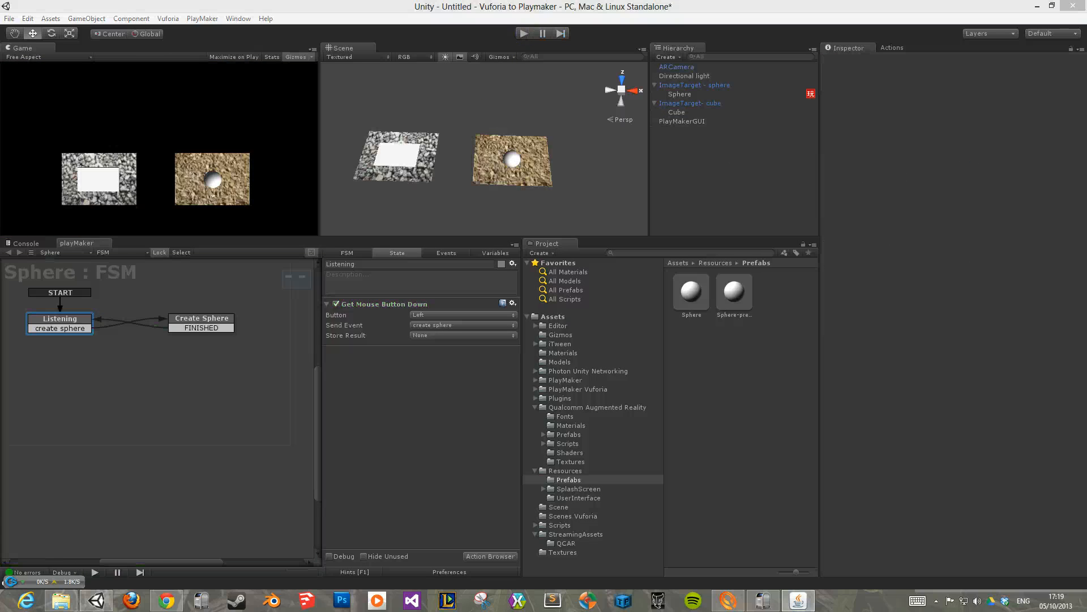